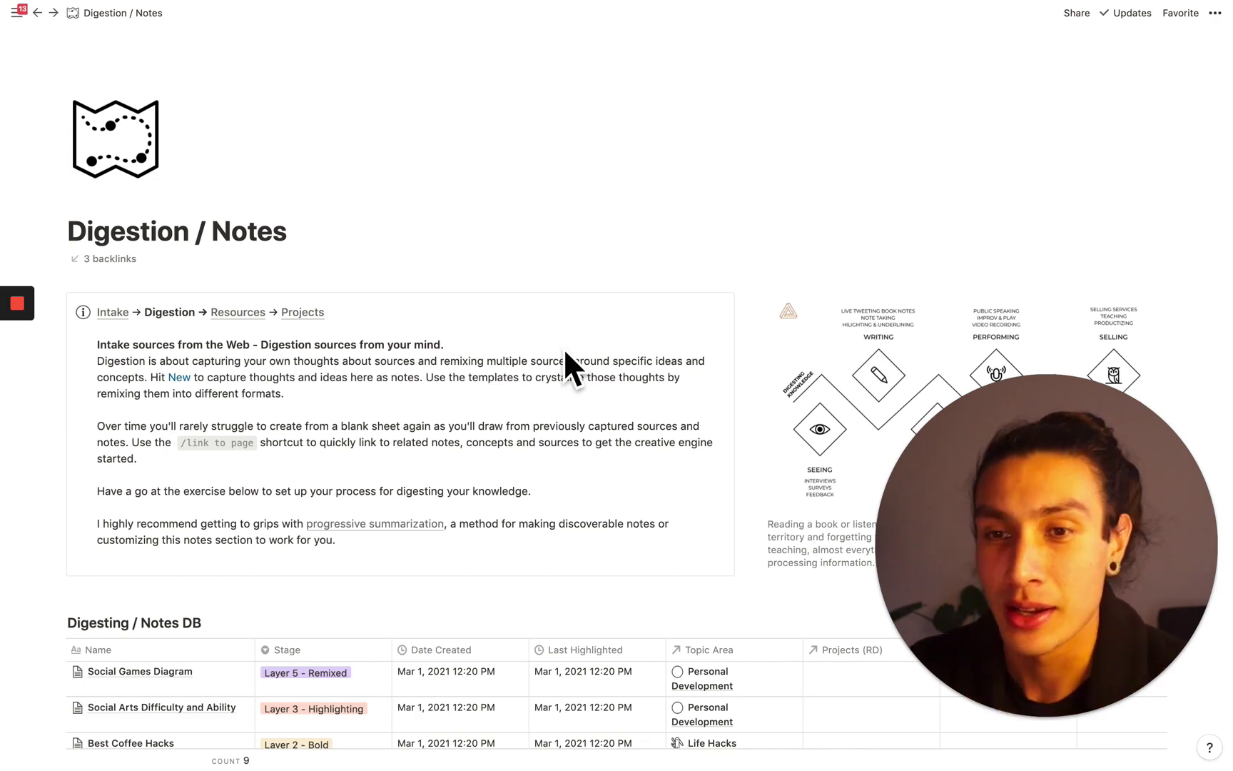
Step: Switch to Chrome and look over the "Failure to Disrupt" YouTube video page, including its description, comments and transcript
scroll(562, 348, "down", 2)
scroll(279, 158, "up", 2)
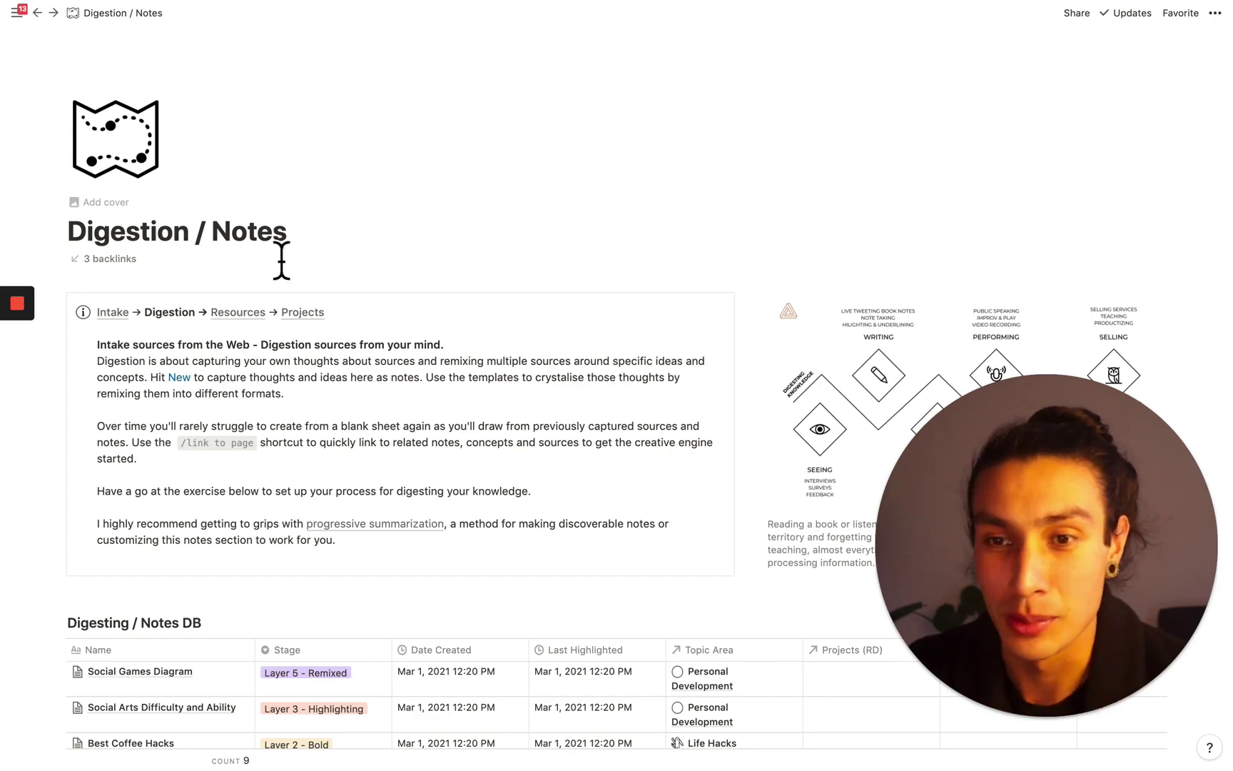
key("ctrl+Left")
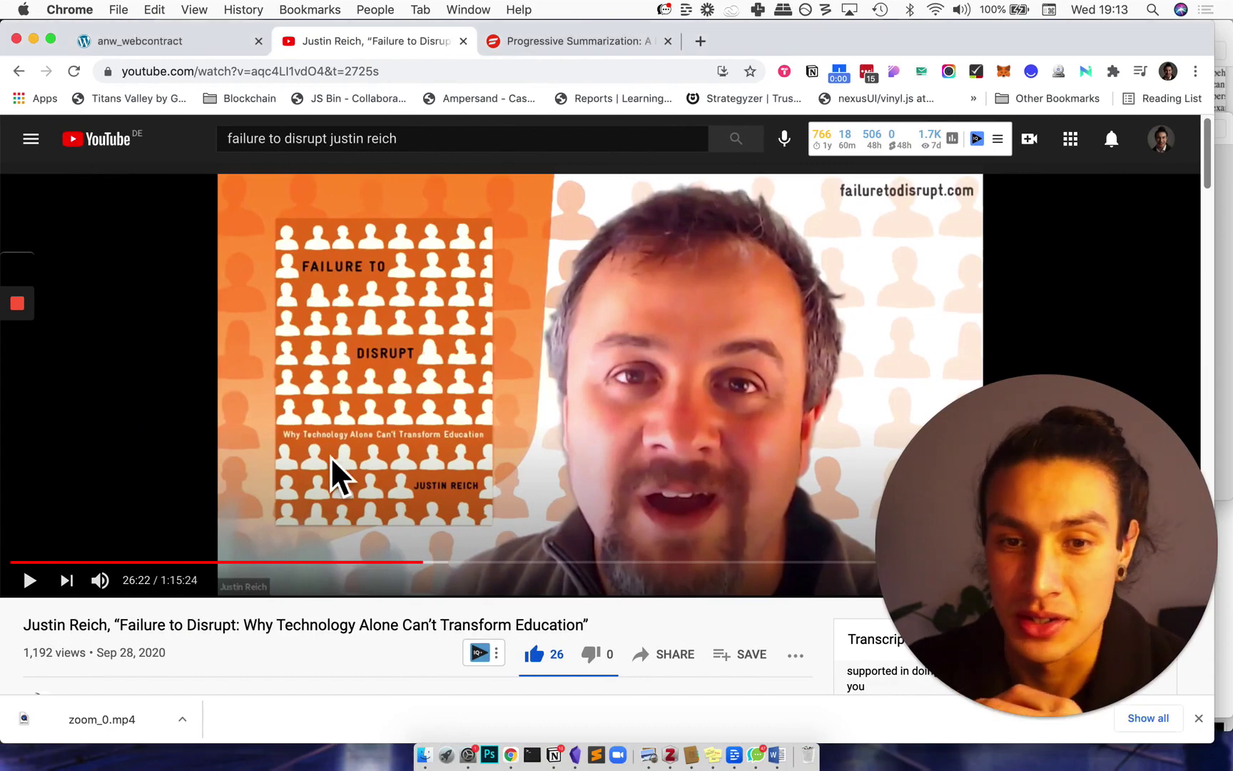
scroll(331, 456, "down", 1)
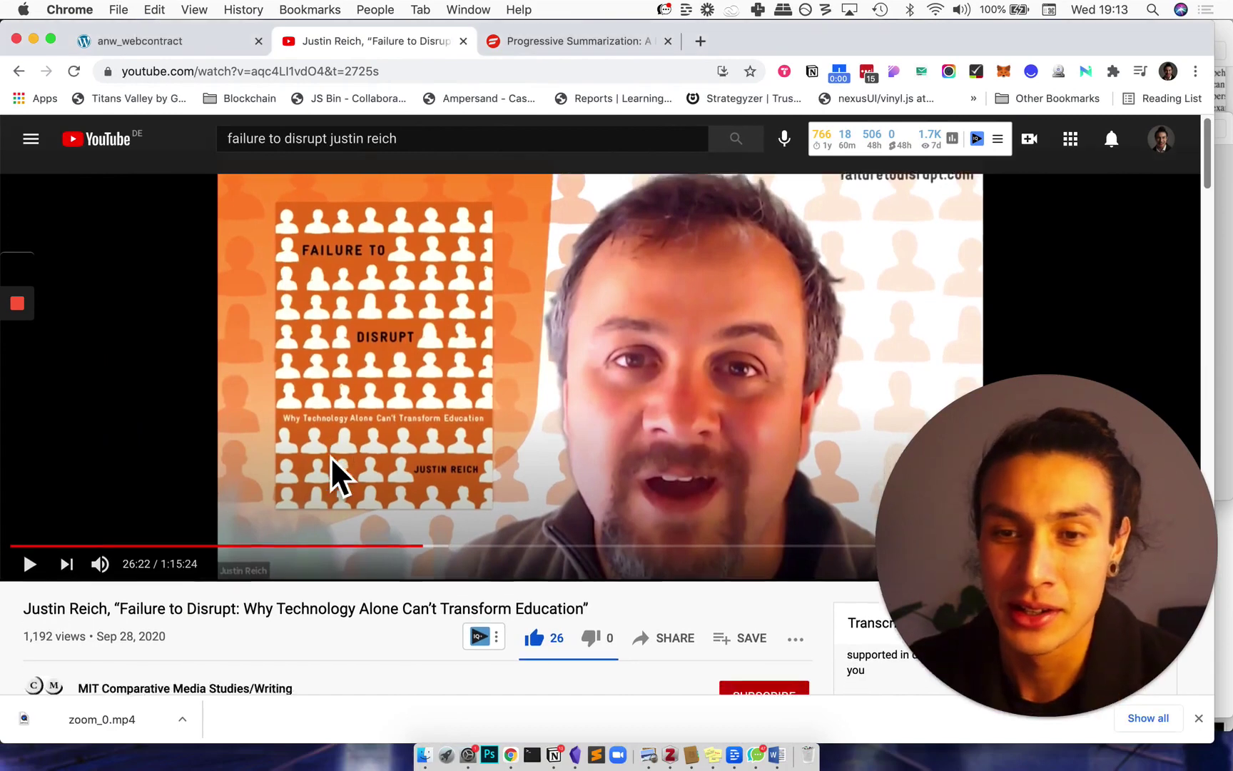
scroll(332, 461, "down", 3)
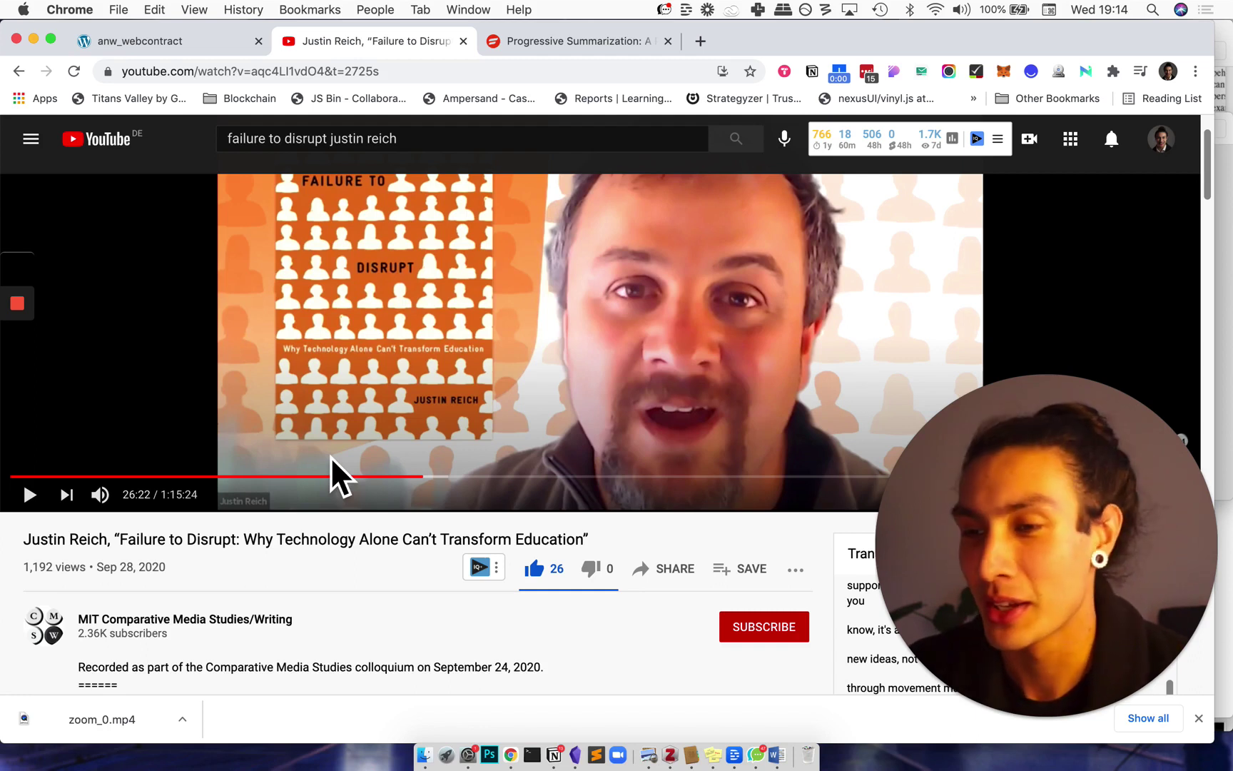
scroll(419, 605, "down", 3)
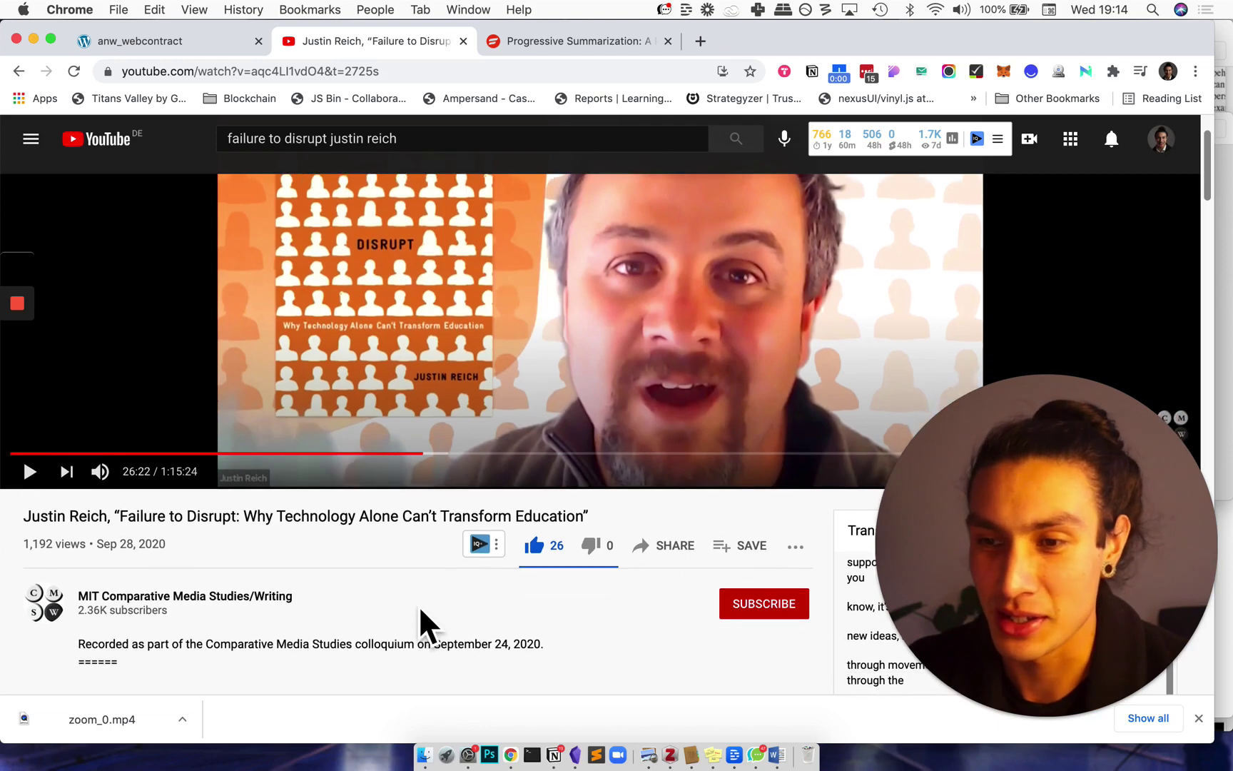
scroll(419, 615, "down", 3)
scroll(761, 361, "up", 6)
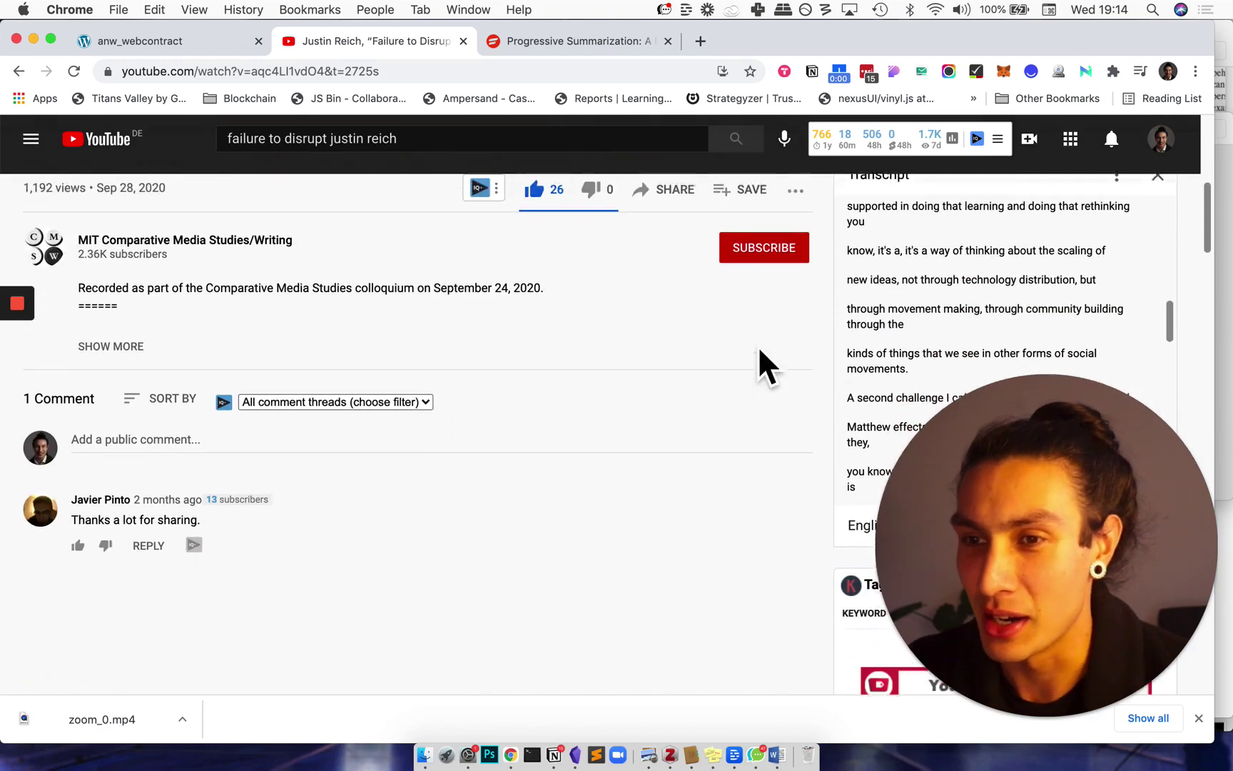
scroll(413, 506, "down", 5)
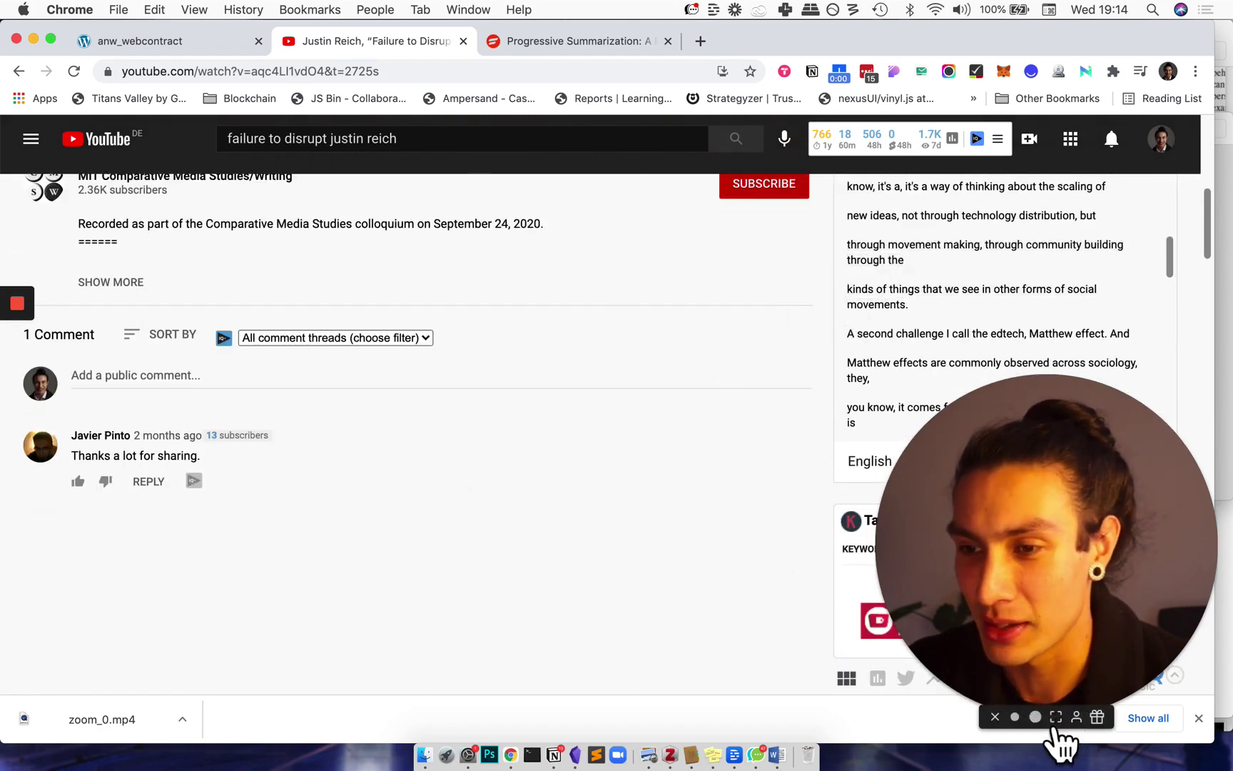
left_click(1022, 721)
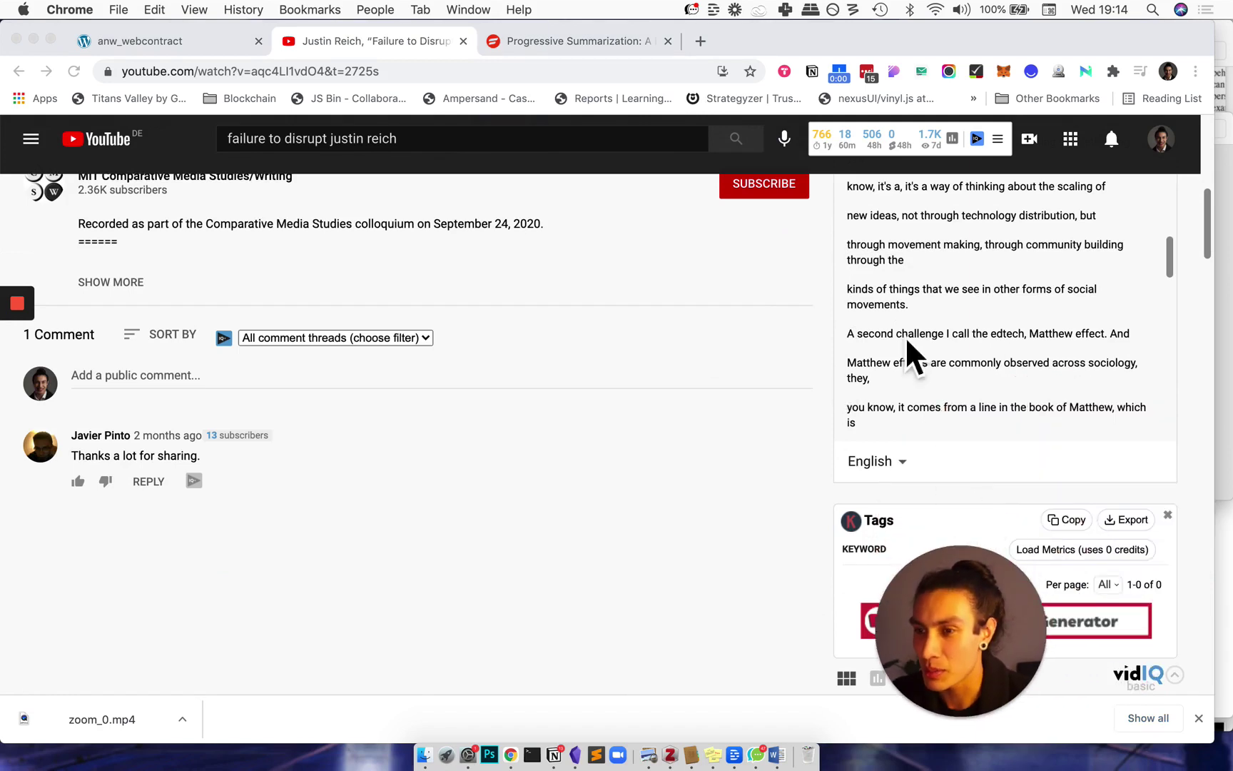
scroll(983, 315, "up", 1)
left_click_drag(947, 627, 1199, 660)
Step: Switch to Notion, view the "Three key features of Educational" note from the Digesting / Notes DB, and close it again
key("ctrl+Right")
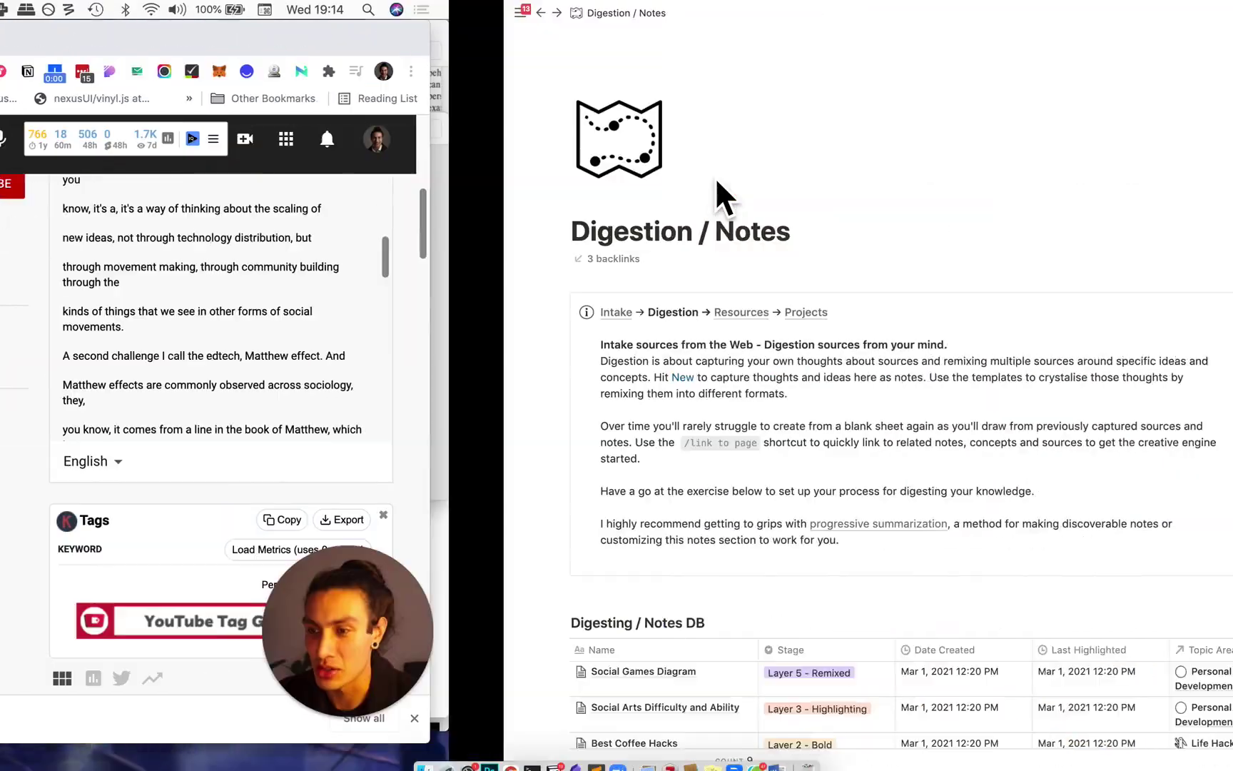
scroll(329, 542, "down", 5)
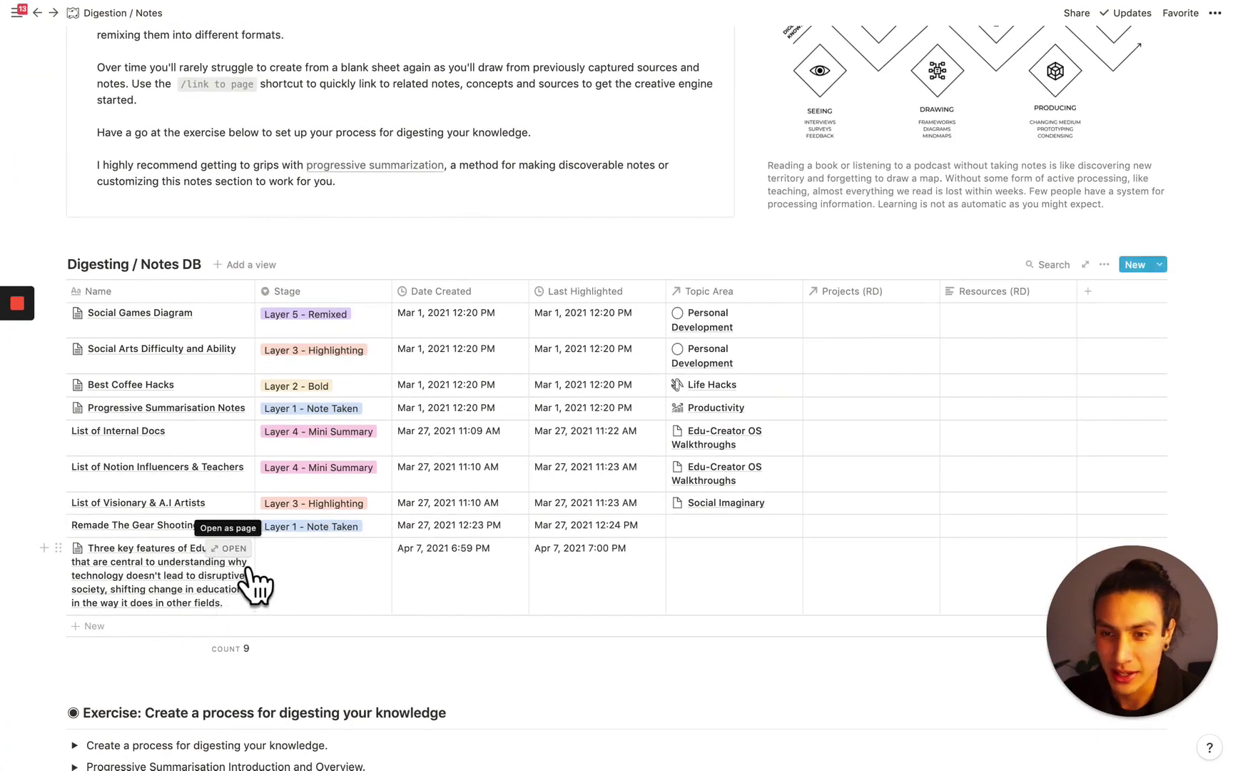
left_click(231, 550)
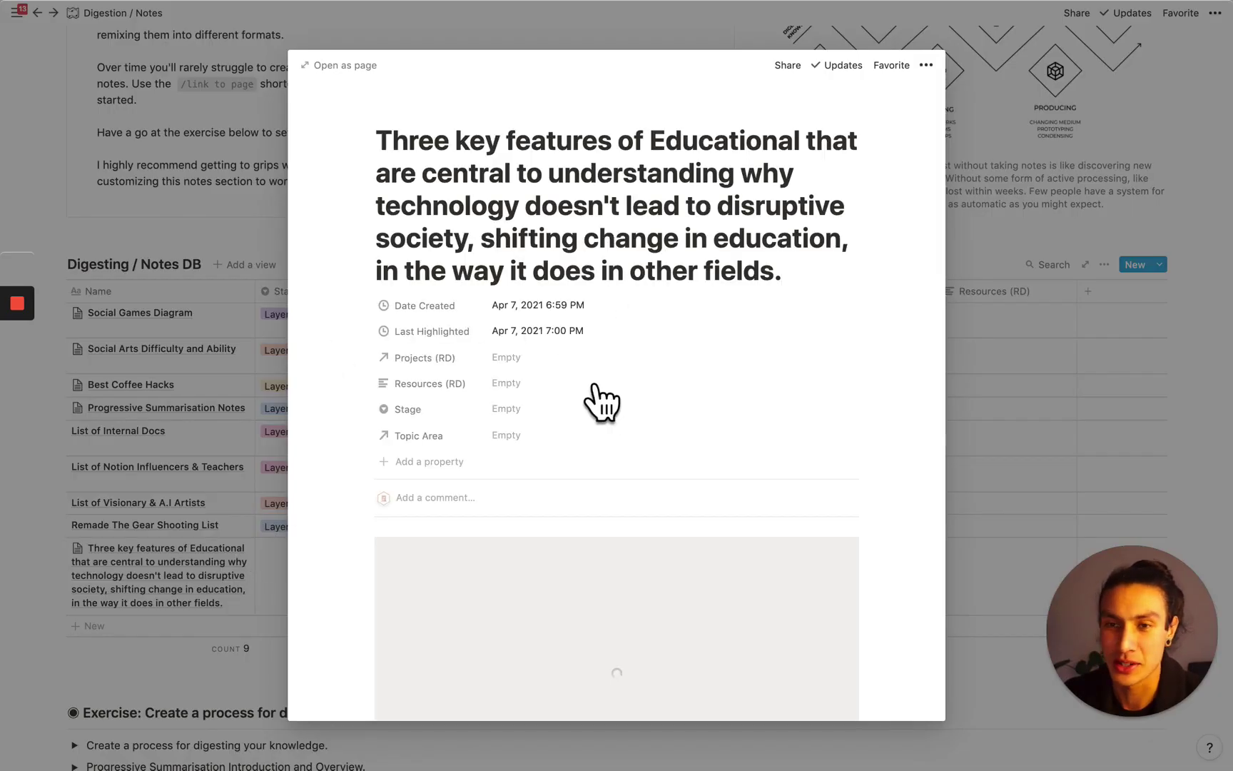
left_click(228, 347)
scroll(347, 365, "up", 1)
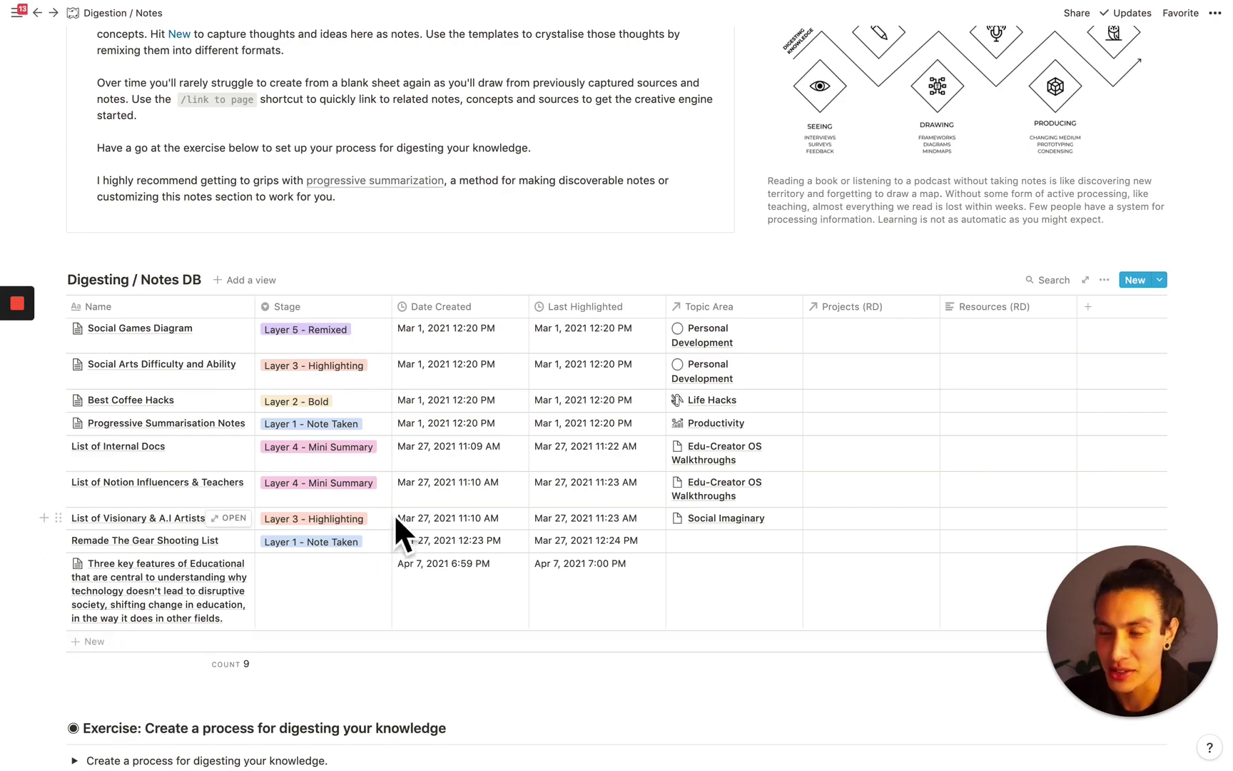
Step: Switch to Chrome and examine the Progressive Summarization article's diagrams and explanations of Layer 1 through Layer 5
key("ctrl+Left")
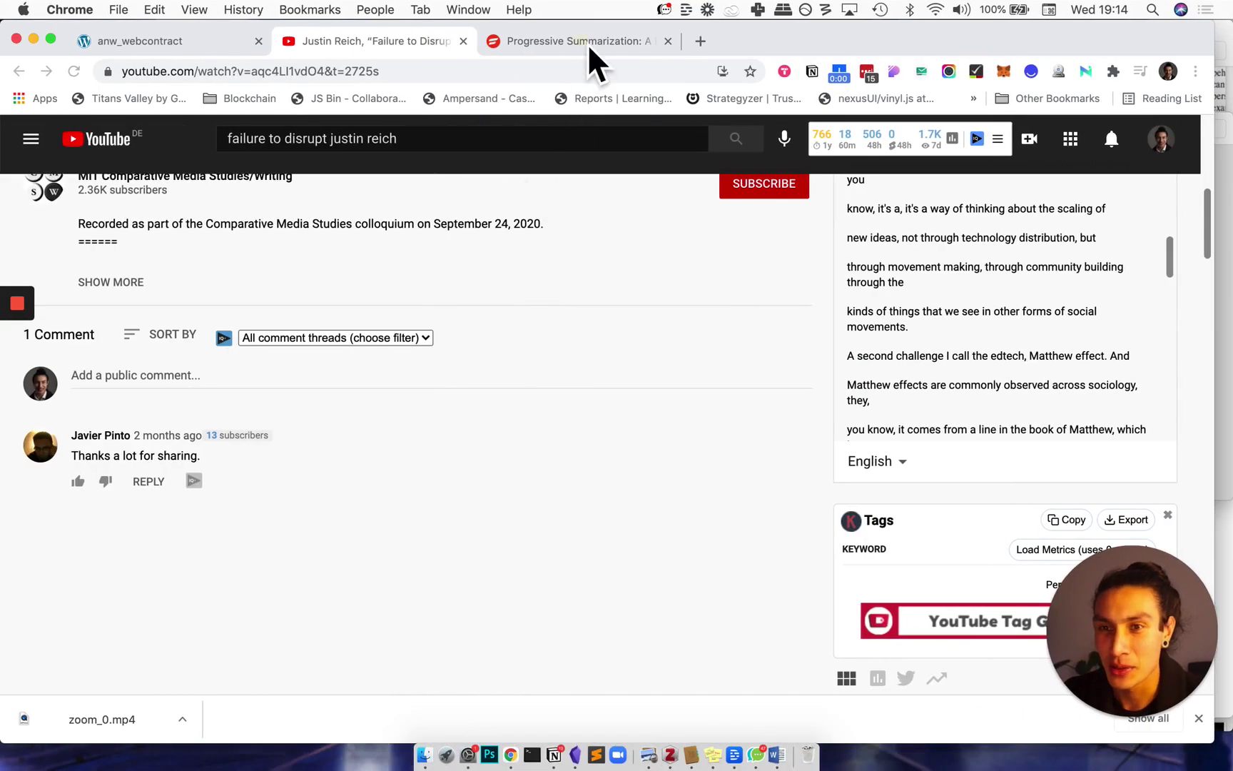
left_click(588, 42)
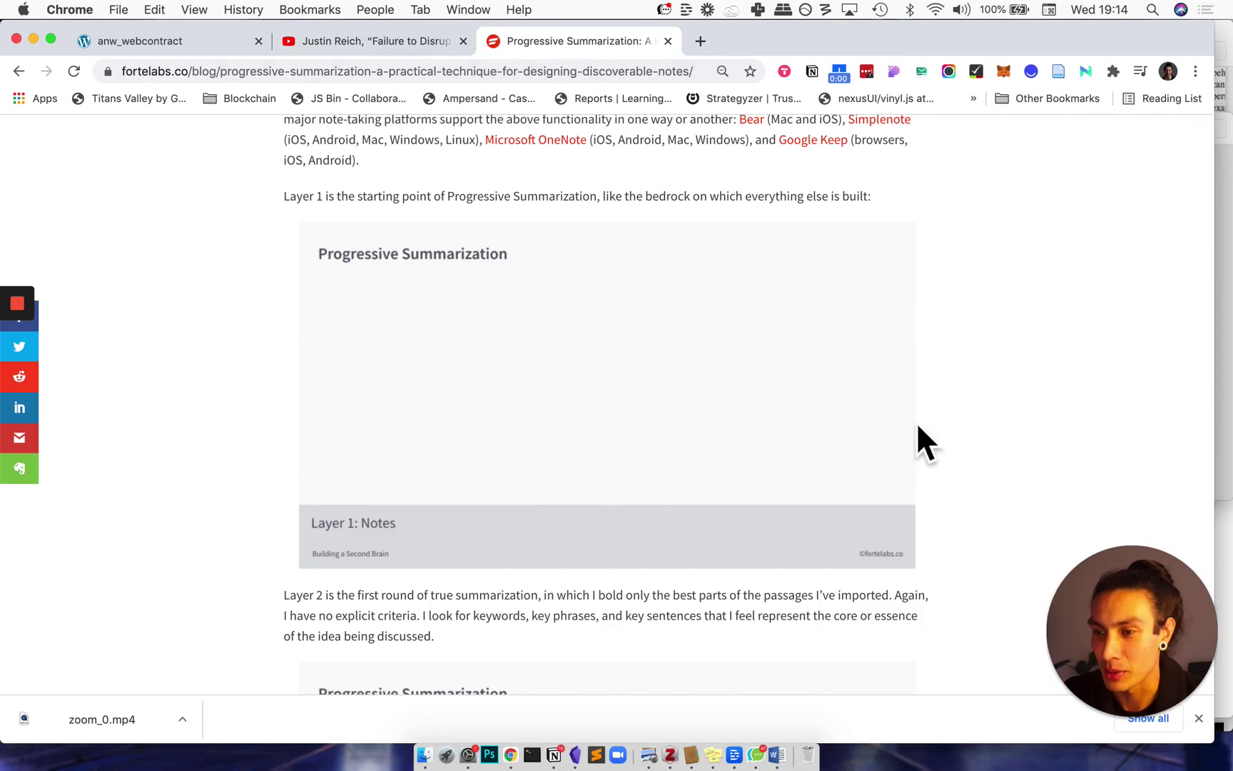
scroll(959, 327, "up", 1)
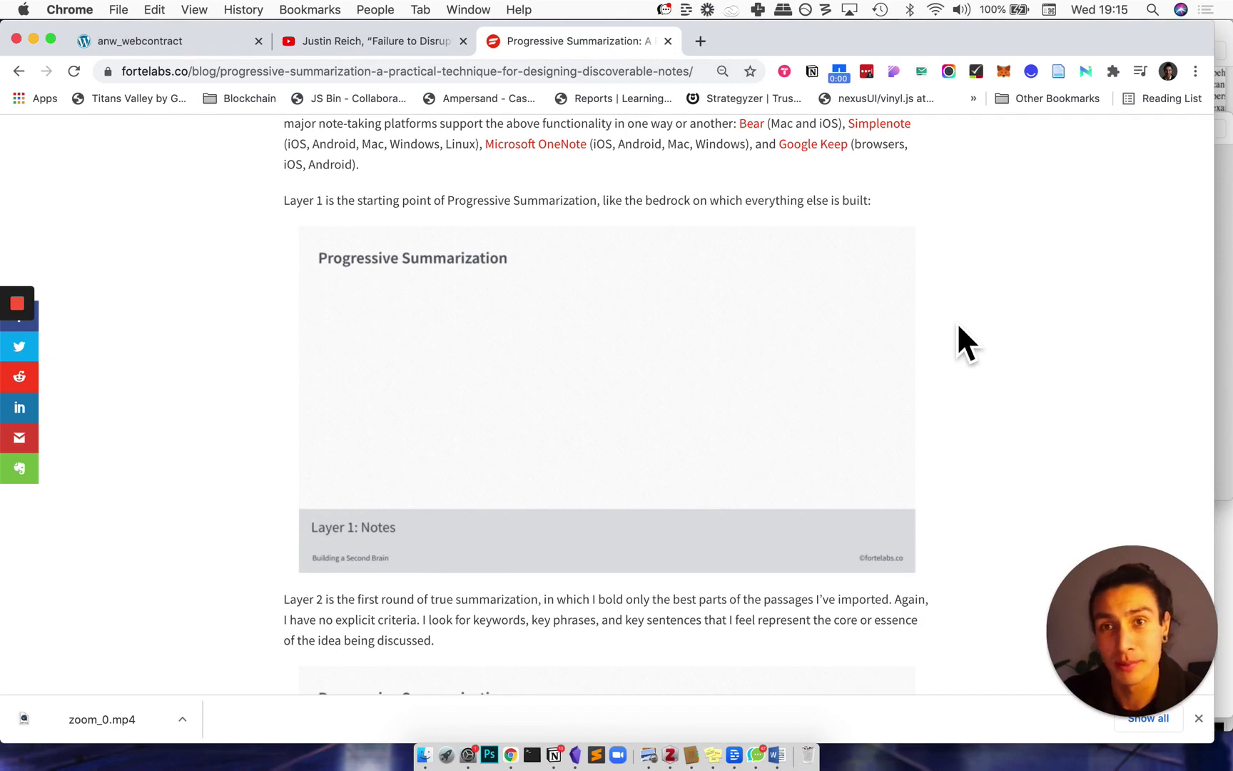
scroll(958, 322, "down", 1)
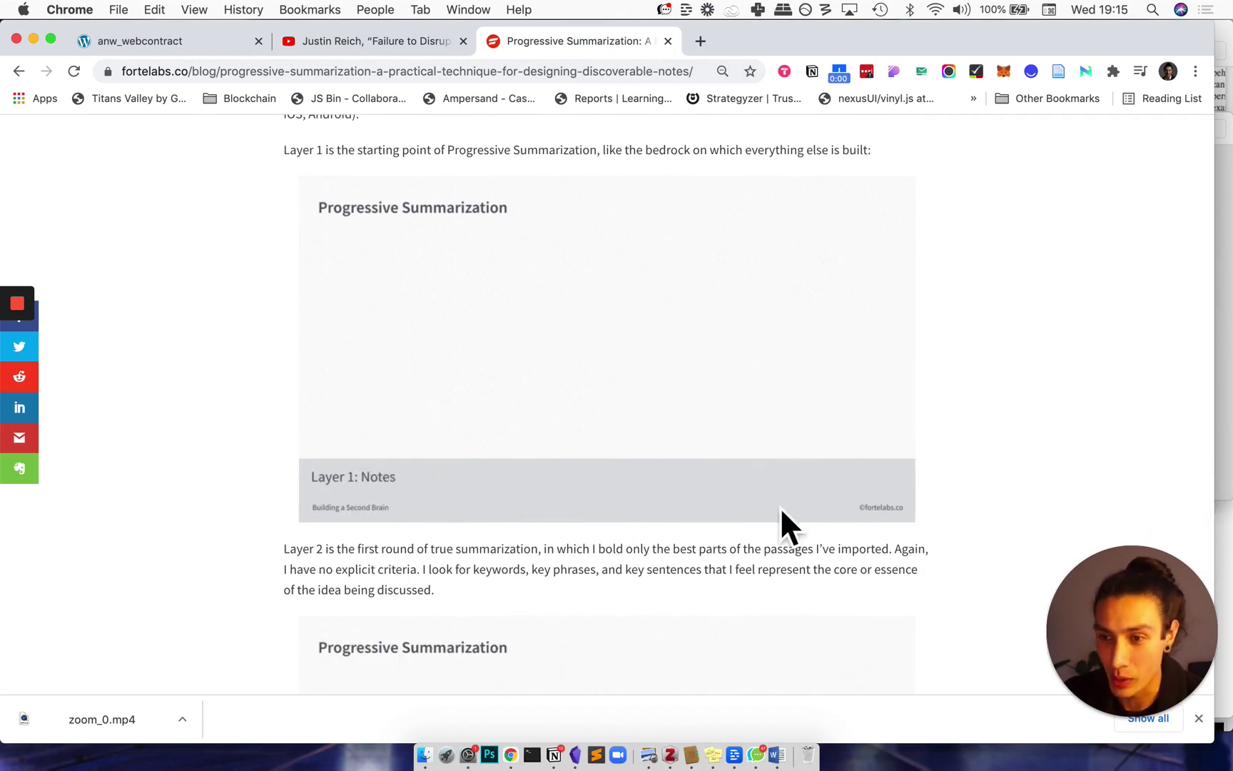
scroll(758, 512, "down", 5)
scroll(758, 511, "down", 3)
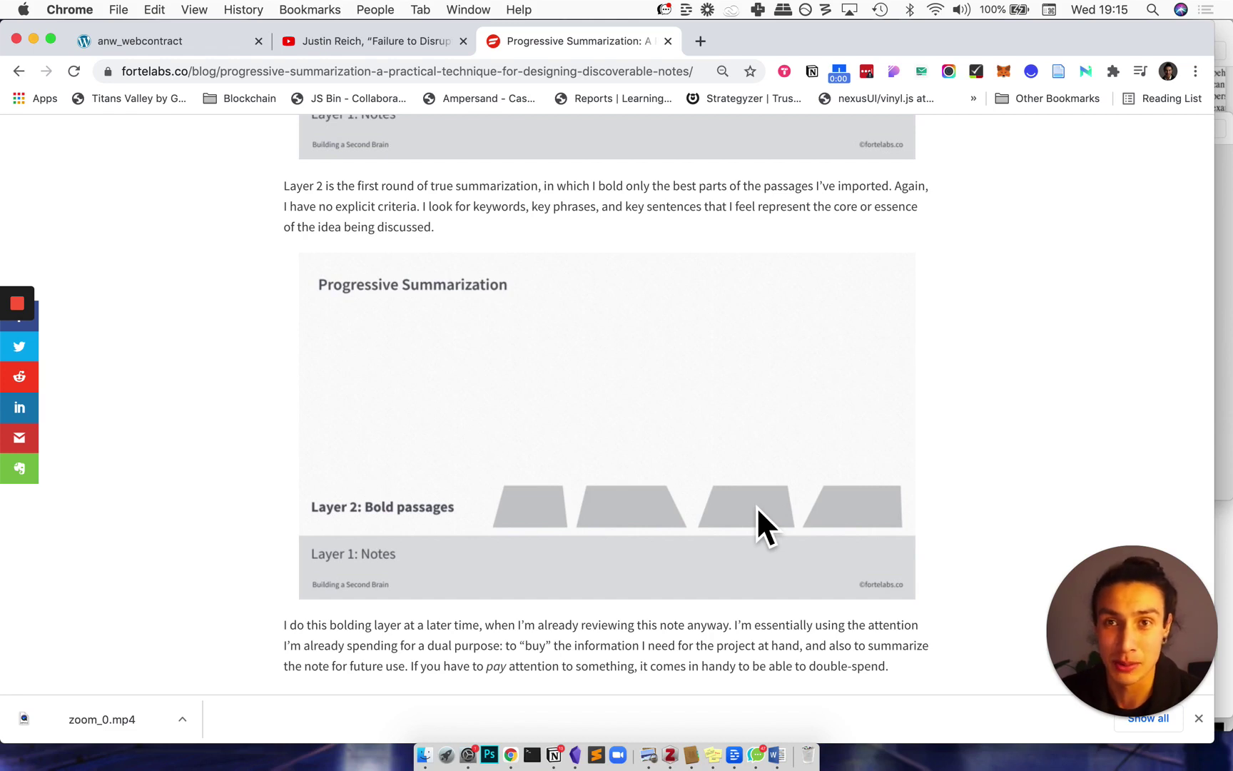
scroll(757, 506, "down", 2)
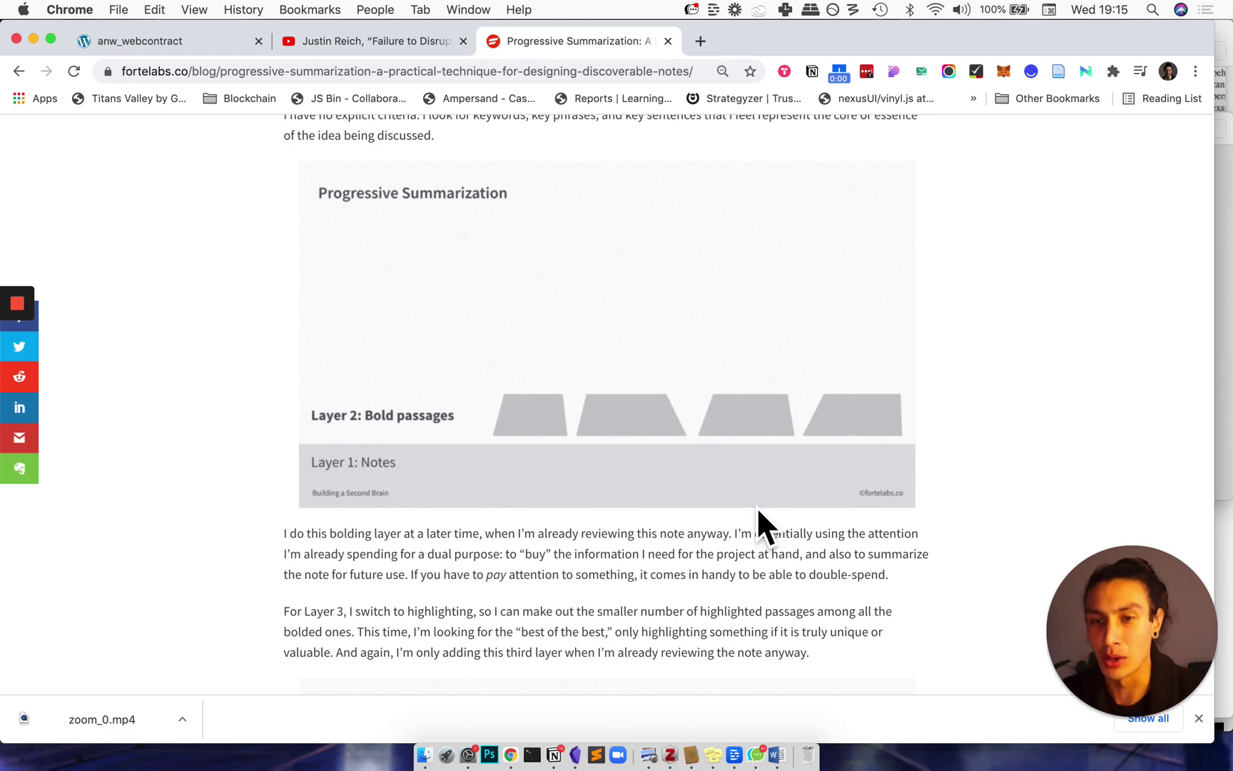
scroll(758, 508, "down", 9)
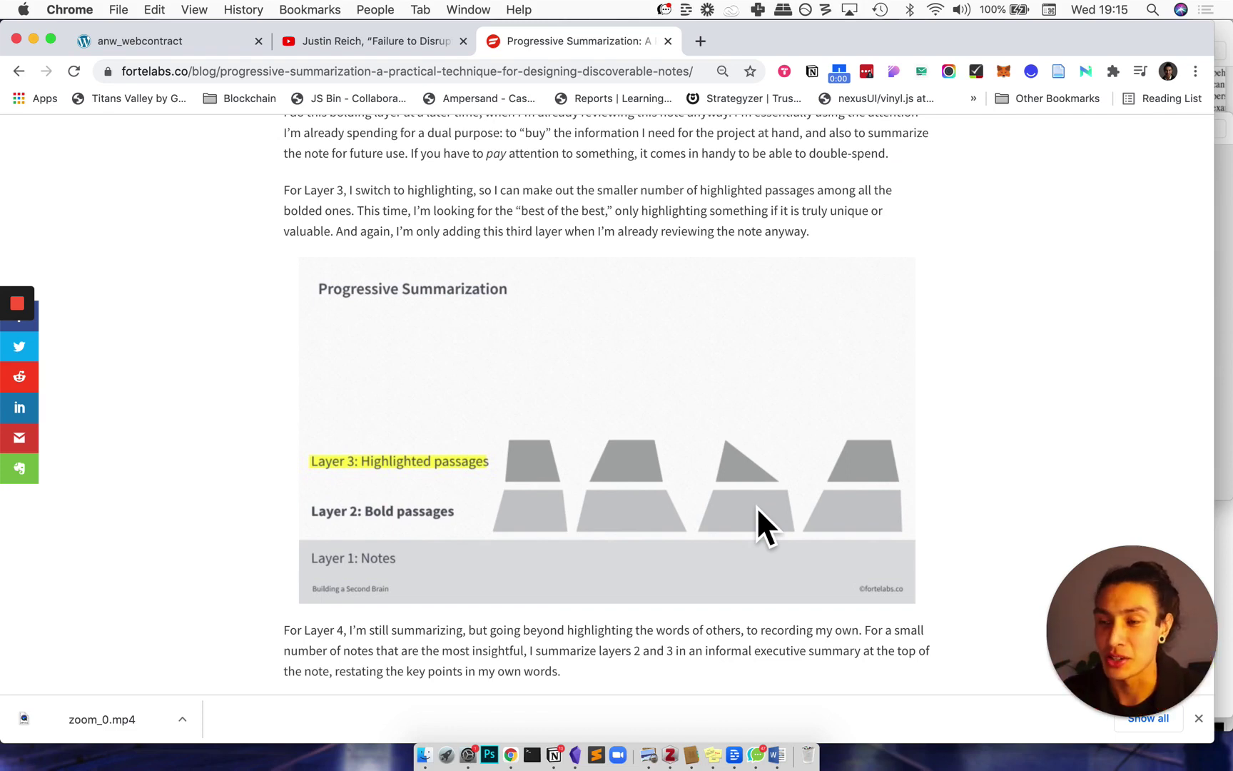
scroll(758, 508, "down", 7)
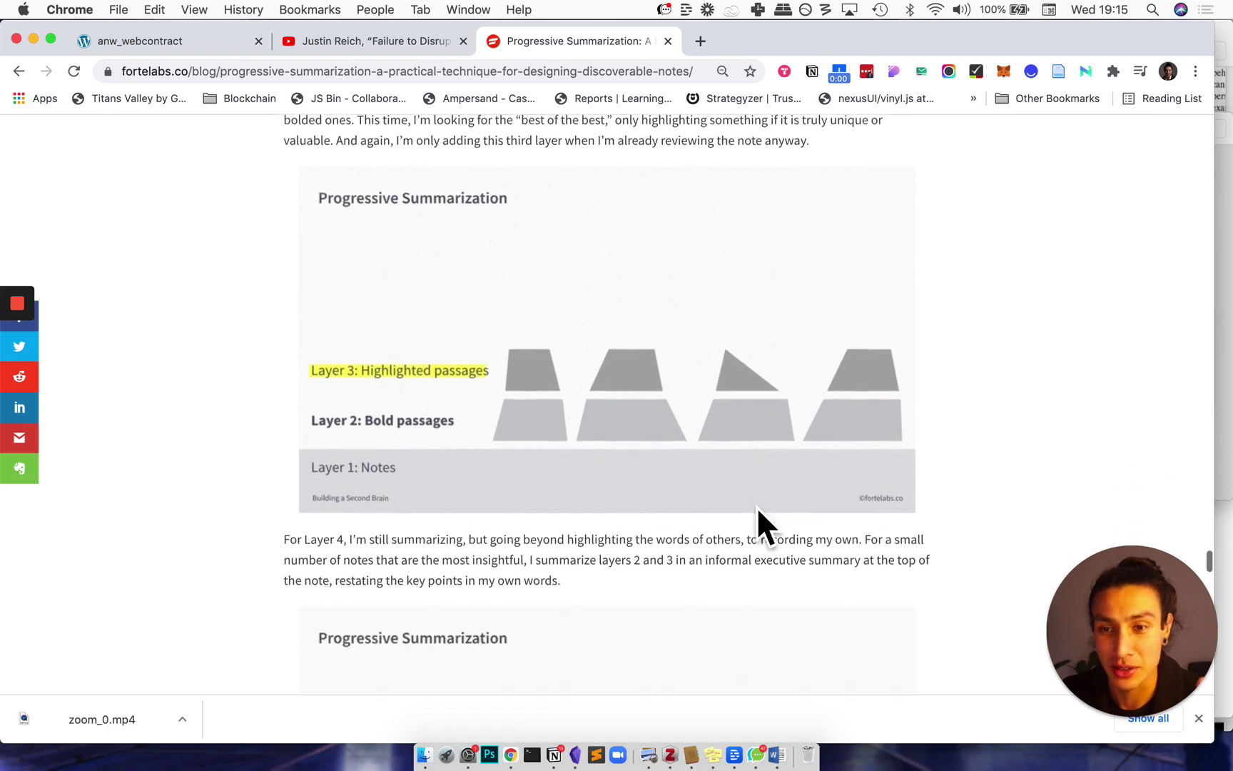
scroll(756, 506, "down", 2)
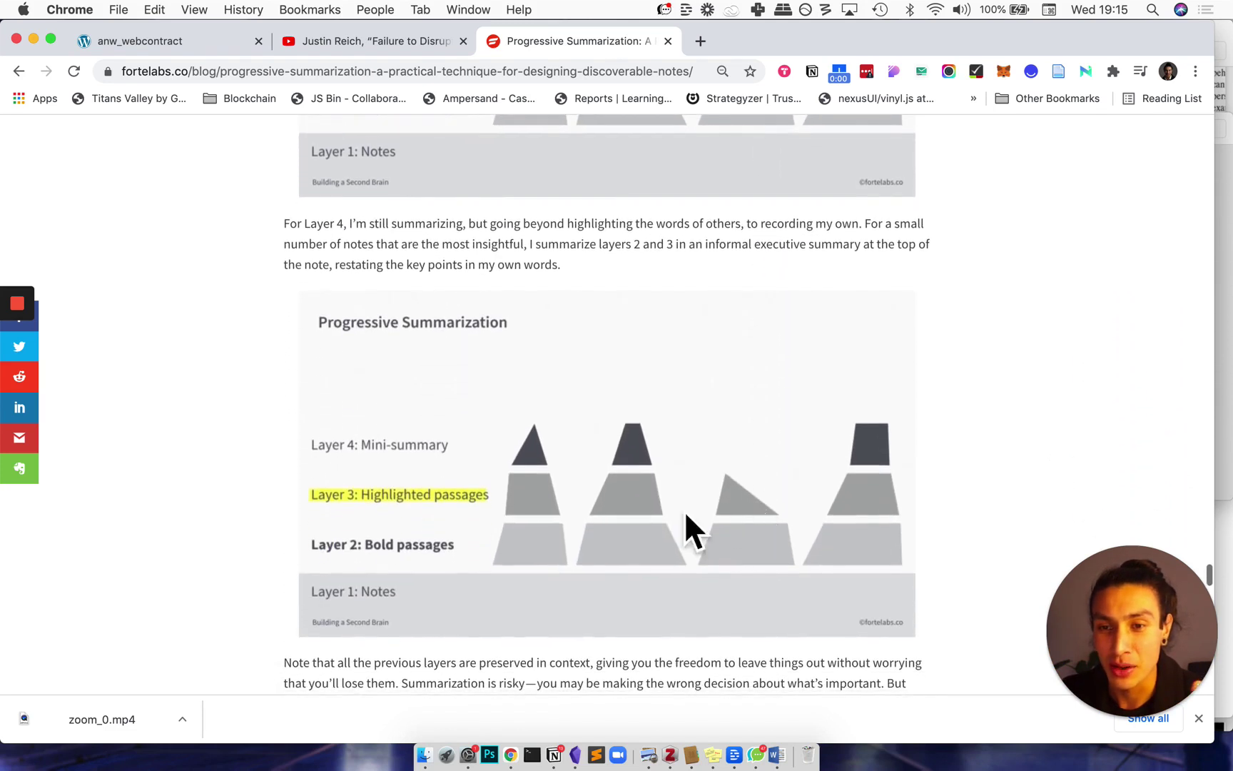
scroll(498, 504, "down", 1)
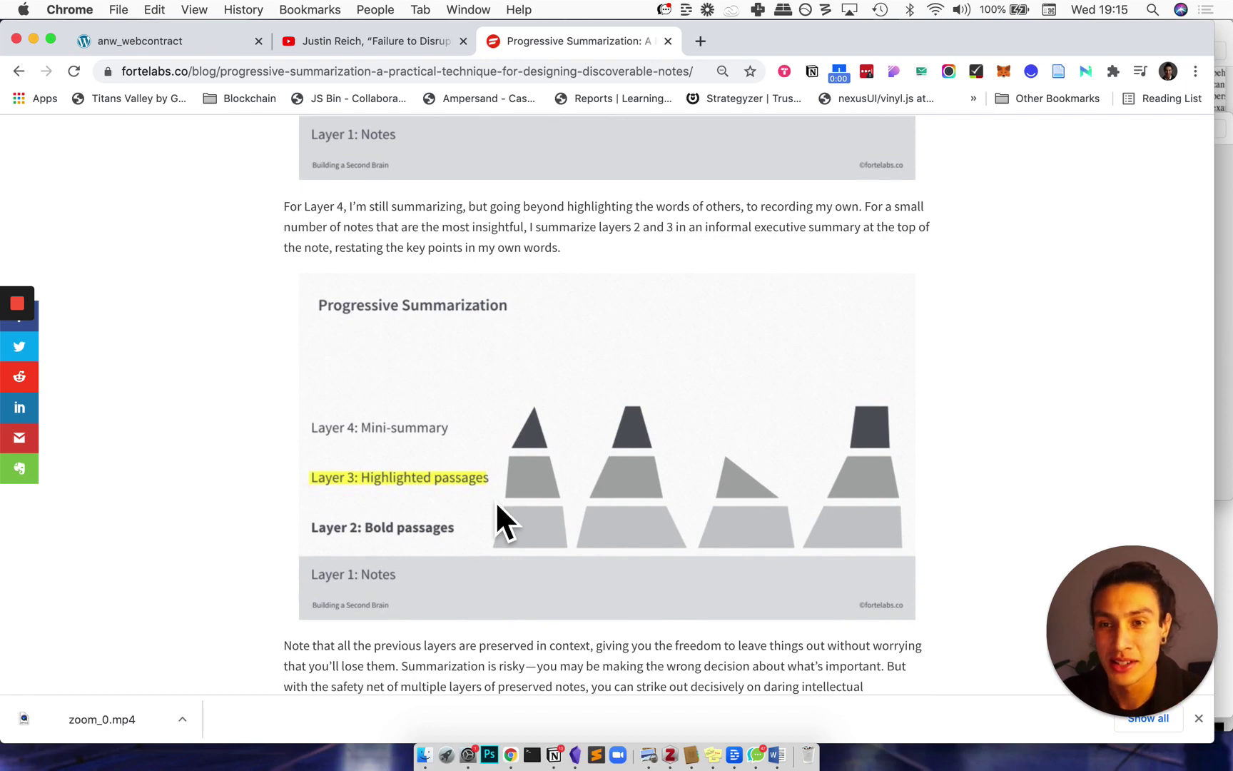
scroll(497, 504, "down", 12)
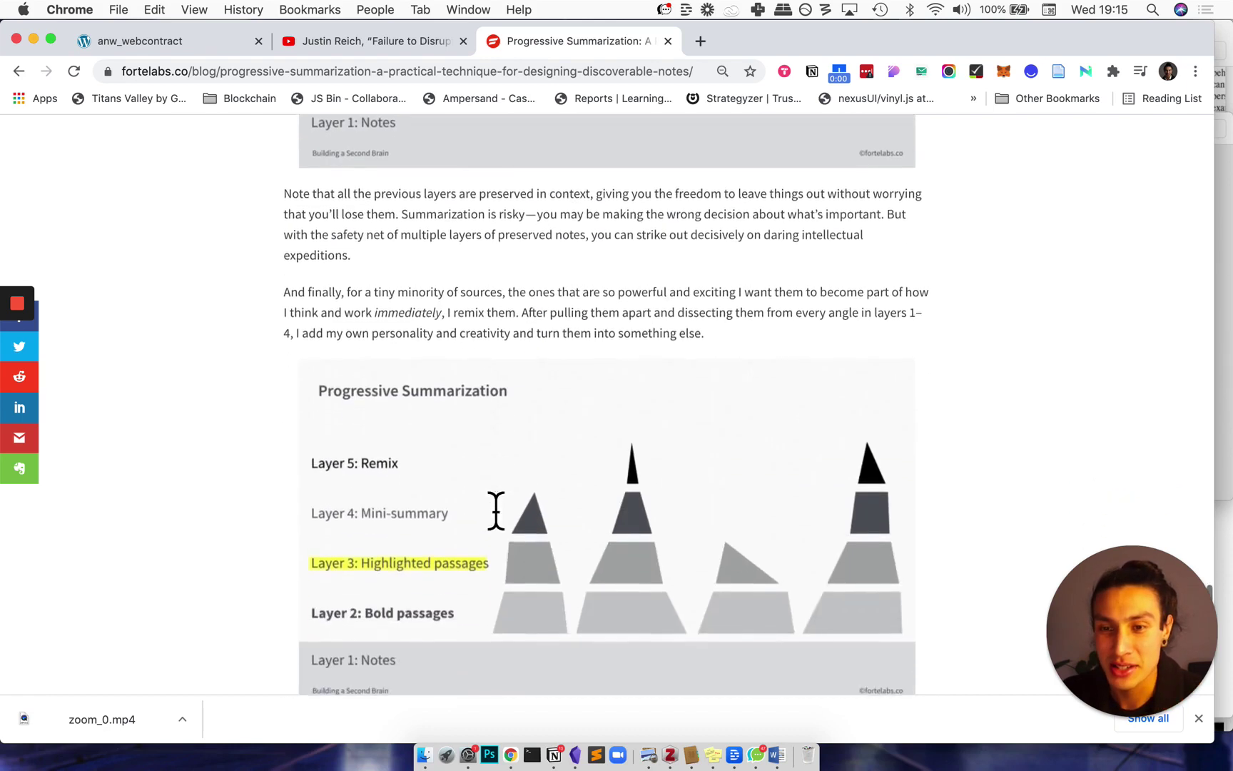
scroll(497, 521, "down", 1)
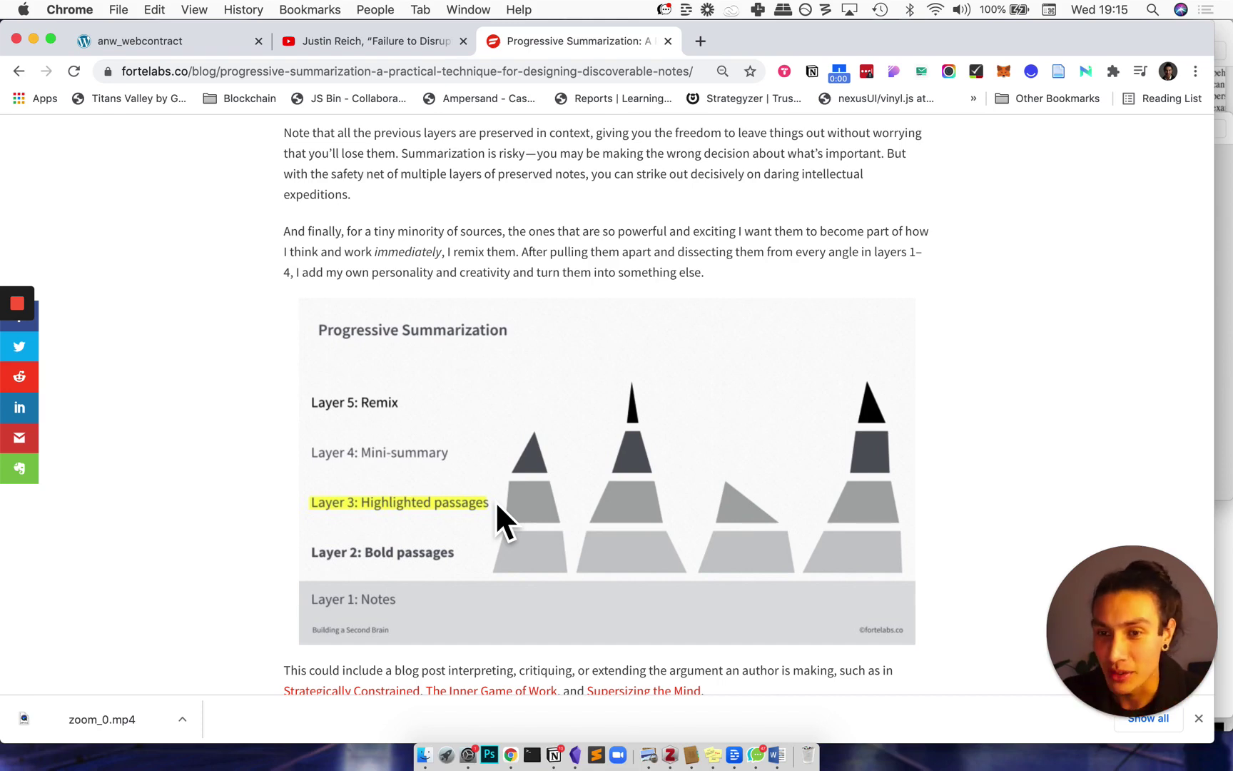
scroll(497, 504, "up", 1)
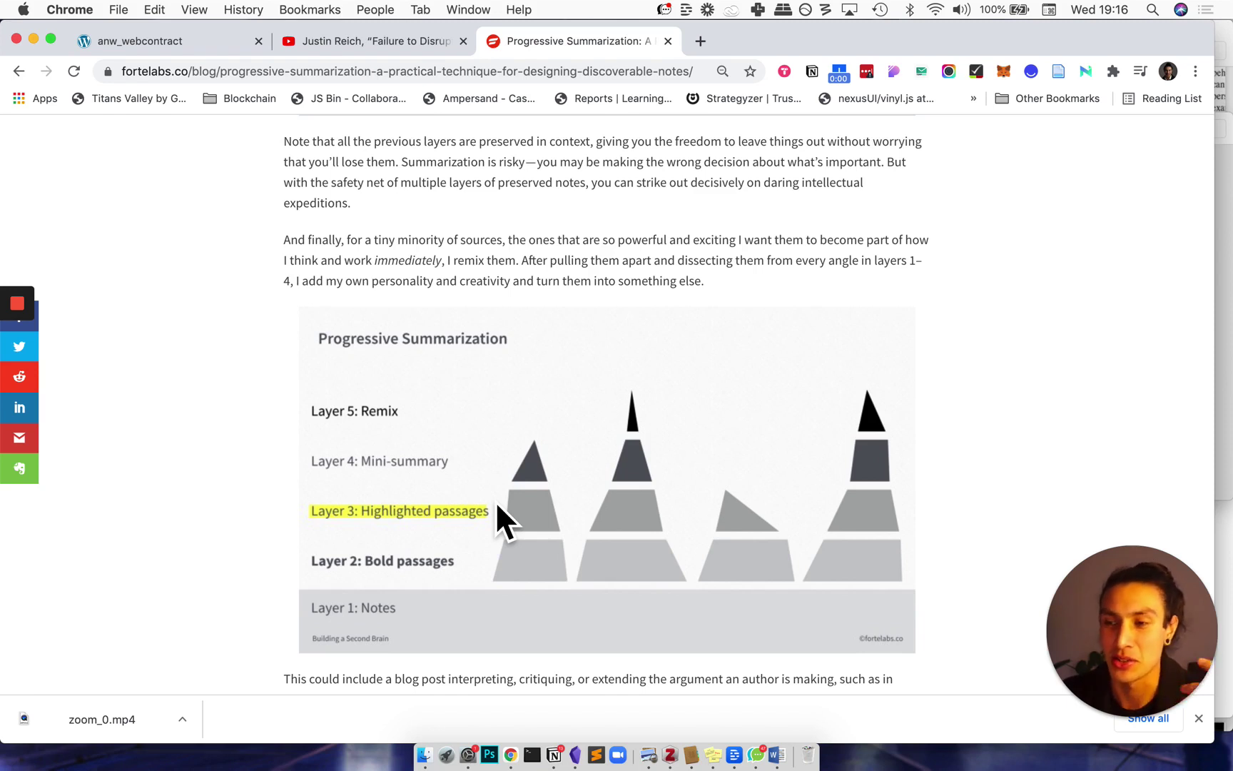
Step: Switch to Notion and open the "Three key features of Educational" note at the transcript passage beginning "First education is"
left_click(561, 763)
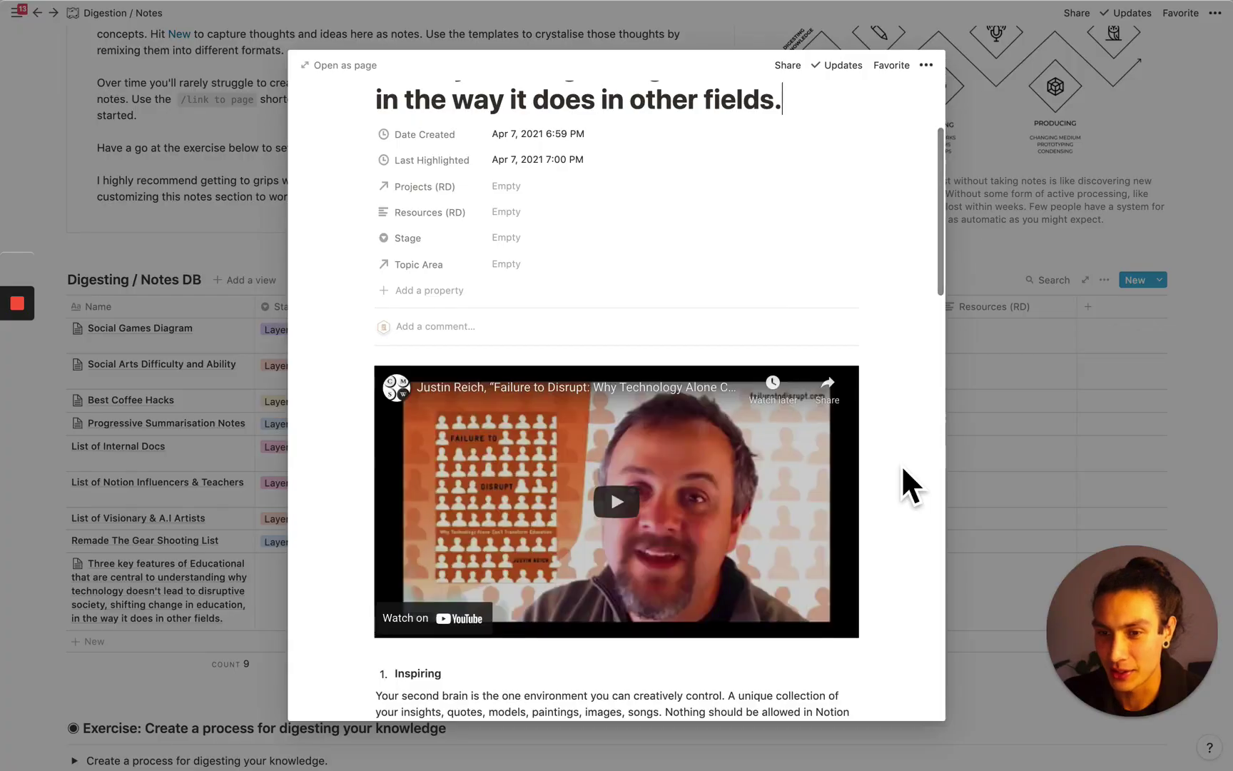
scroll(903, 469, "down", 10)
scroll(902, 463, "down", 5)
scroll(902, 464, "up", 7)
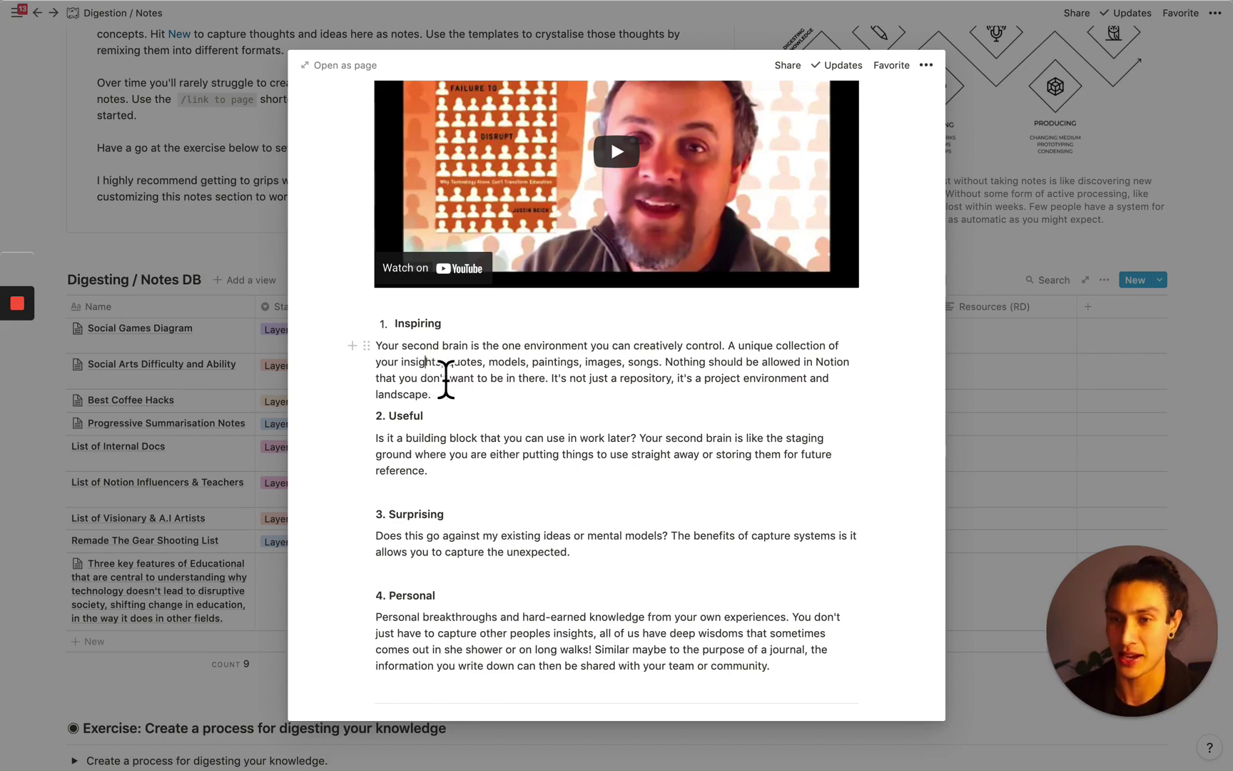
scroll(457, 393, "down", 5)
scroll(457, 388, "down", 2)
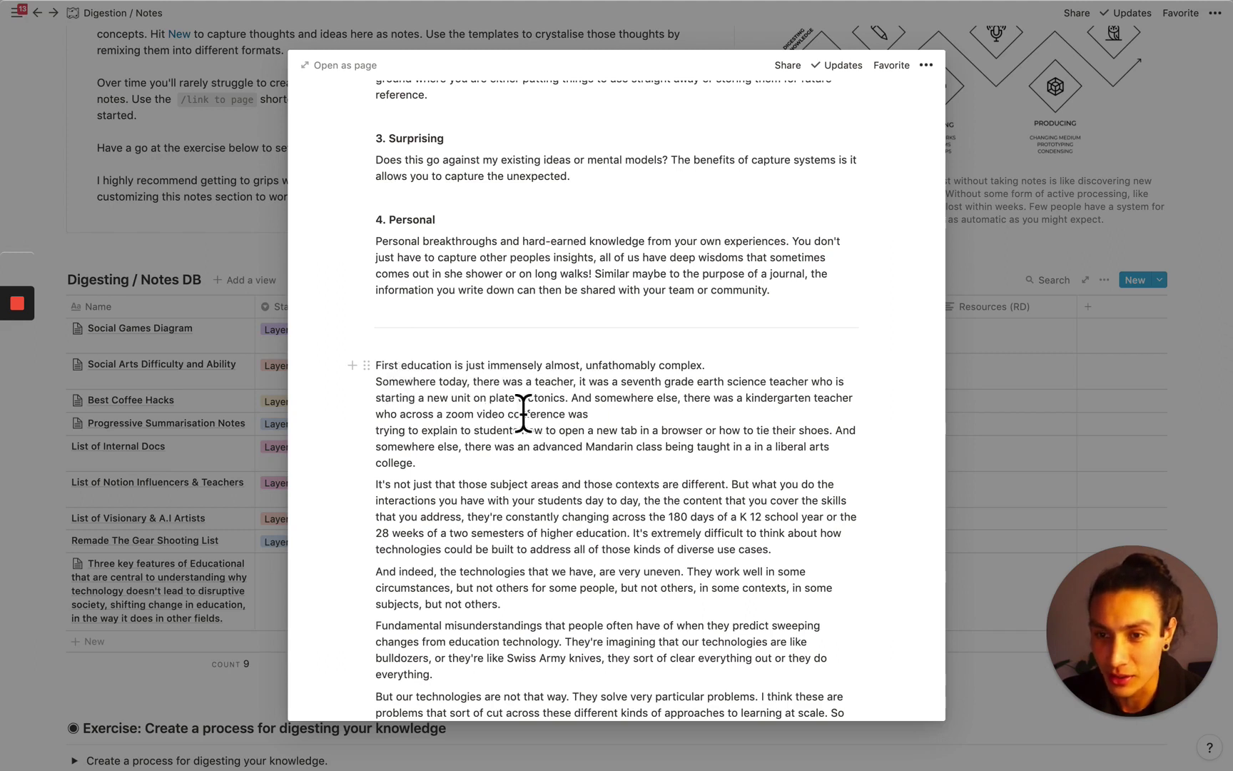
Step: Bold "unfathomably complex." and the passage from "It's not just that those subject areas" through "they're constantly changing across"
left_click_drag(594, 373, 715, 371)
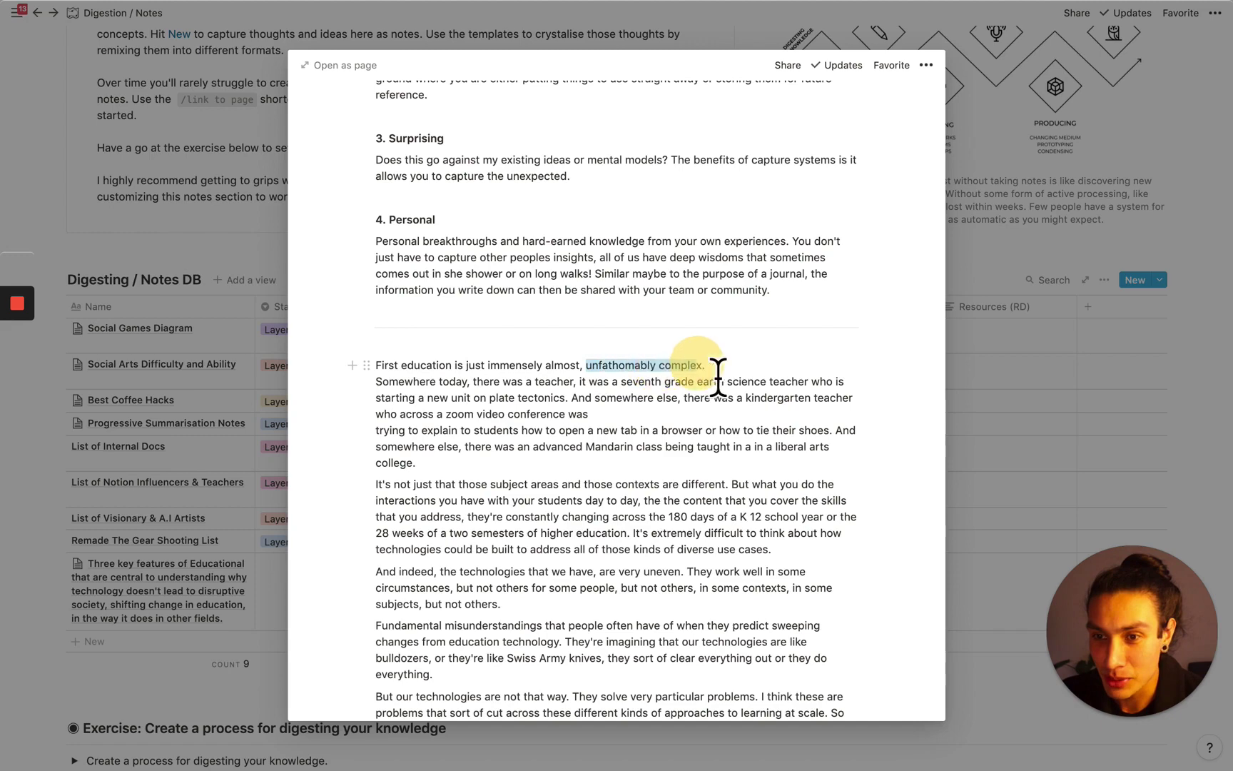
key("super+b")
scroll(460, 378, "down", 2)
left_click_drag(376, 342, 655, 375)
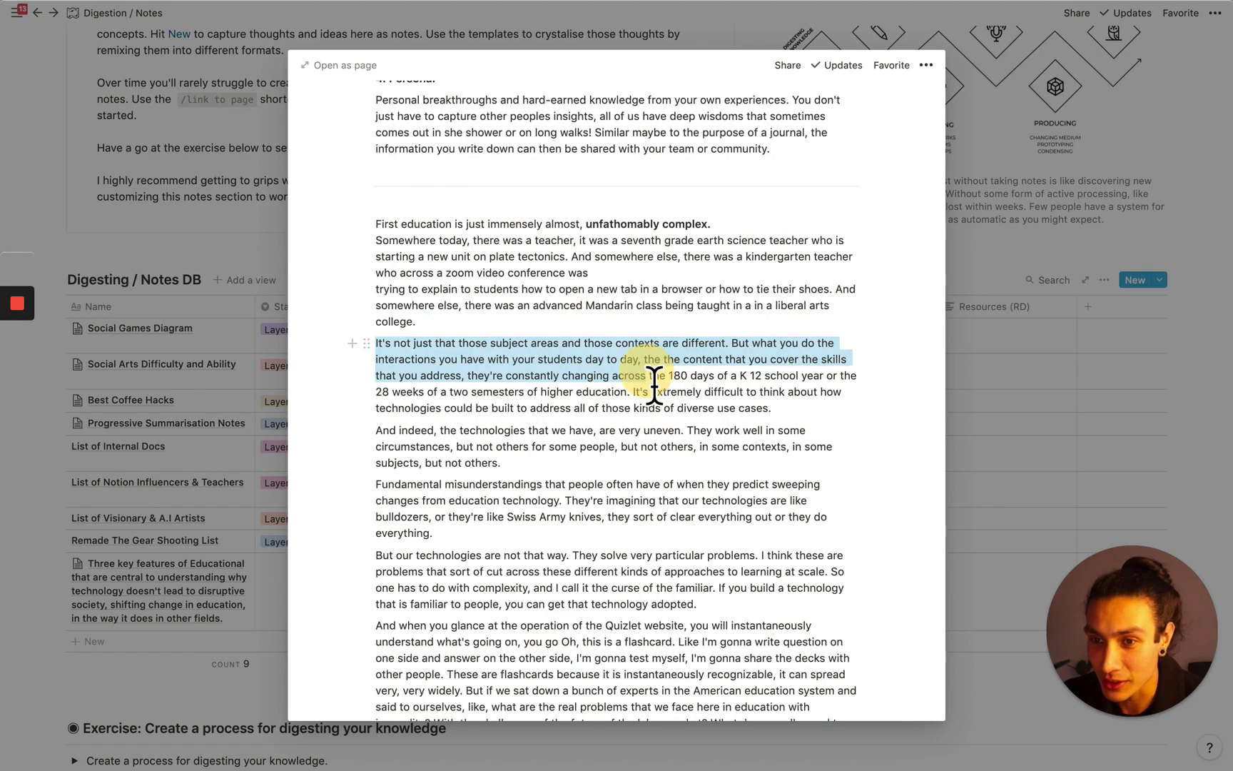
key("super+b")
scroll(654, 431, "down", 1)
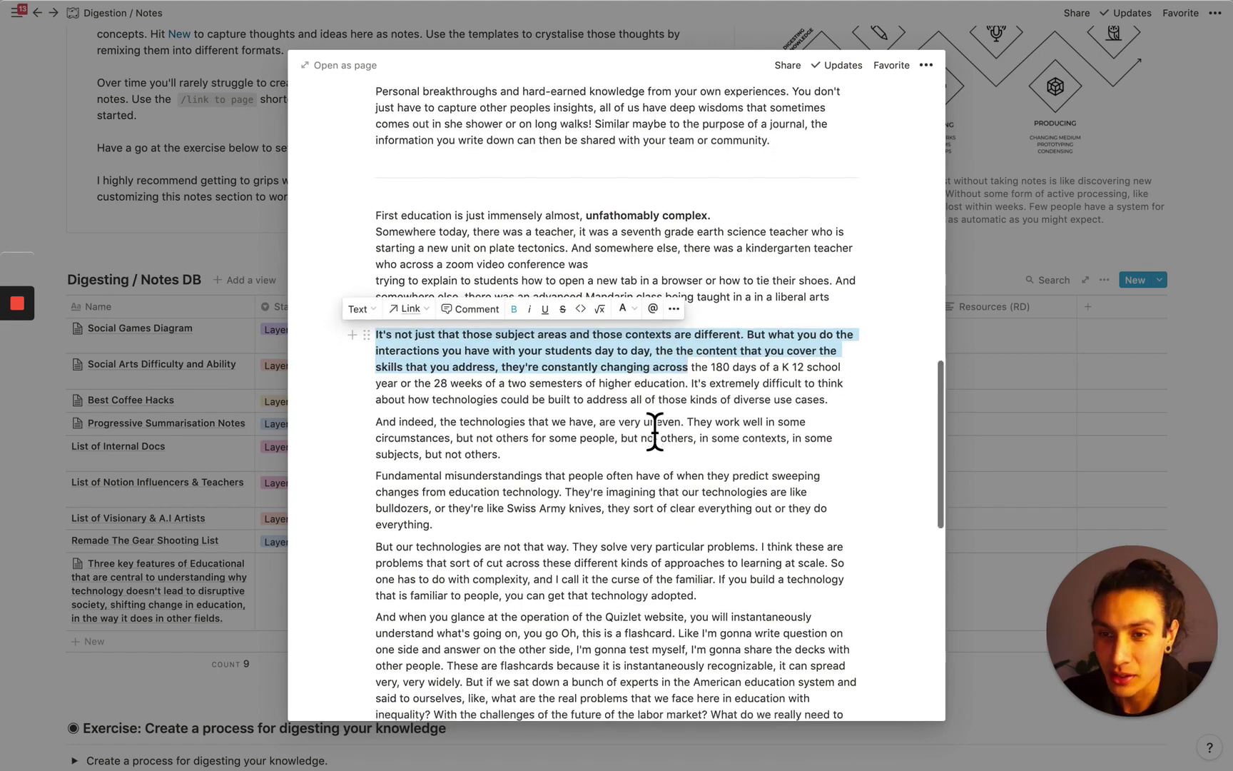
Step: Bold the whole paragraph beginning "And indeed, the technologies that we have, are very uneven"
scroll(655, 432, "down", 2)
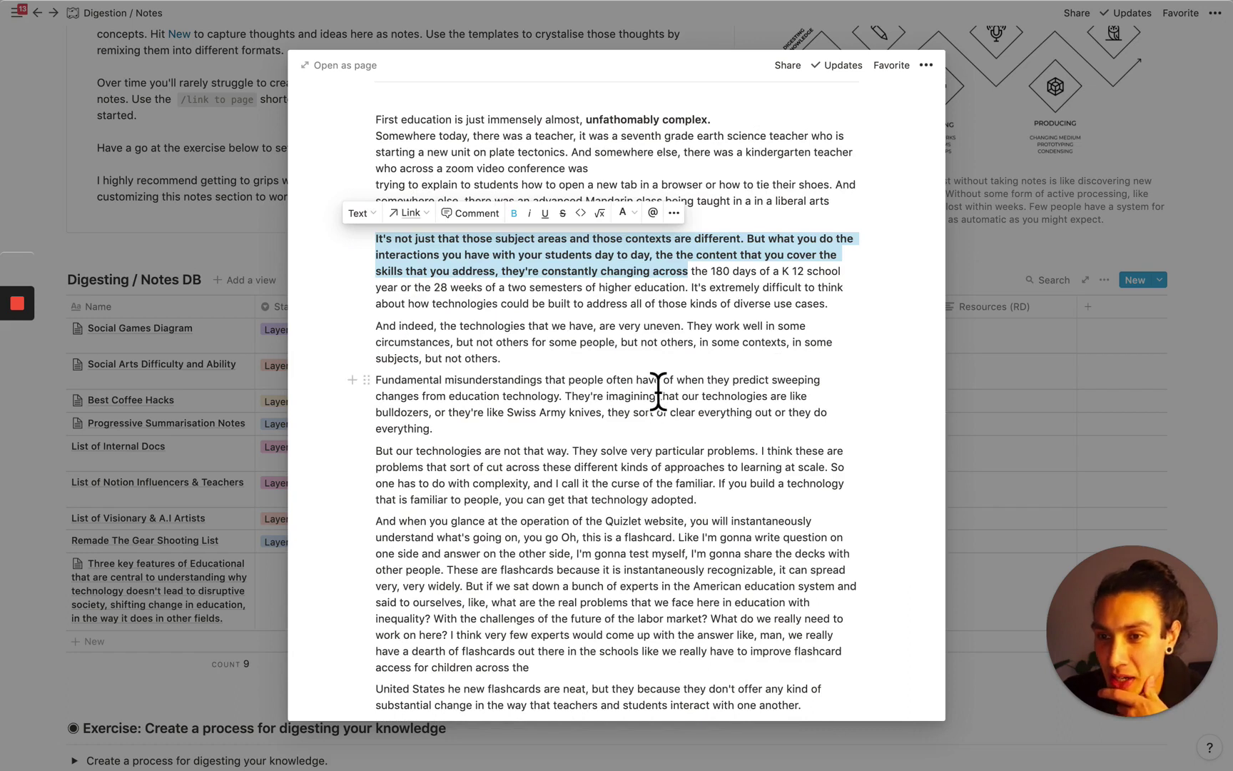
scroll(655, 394, "down", 1)
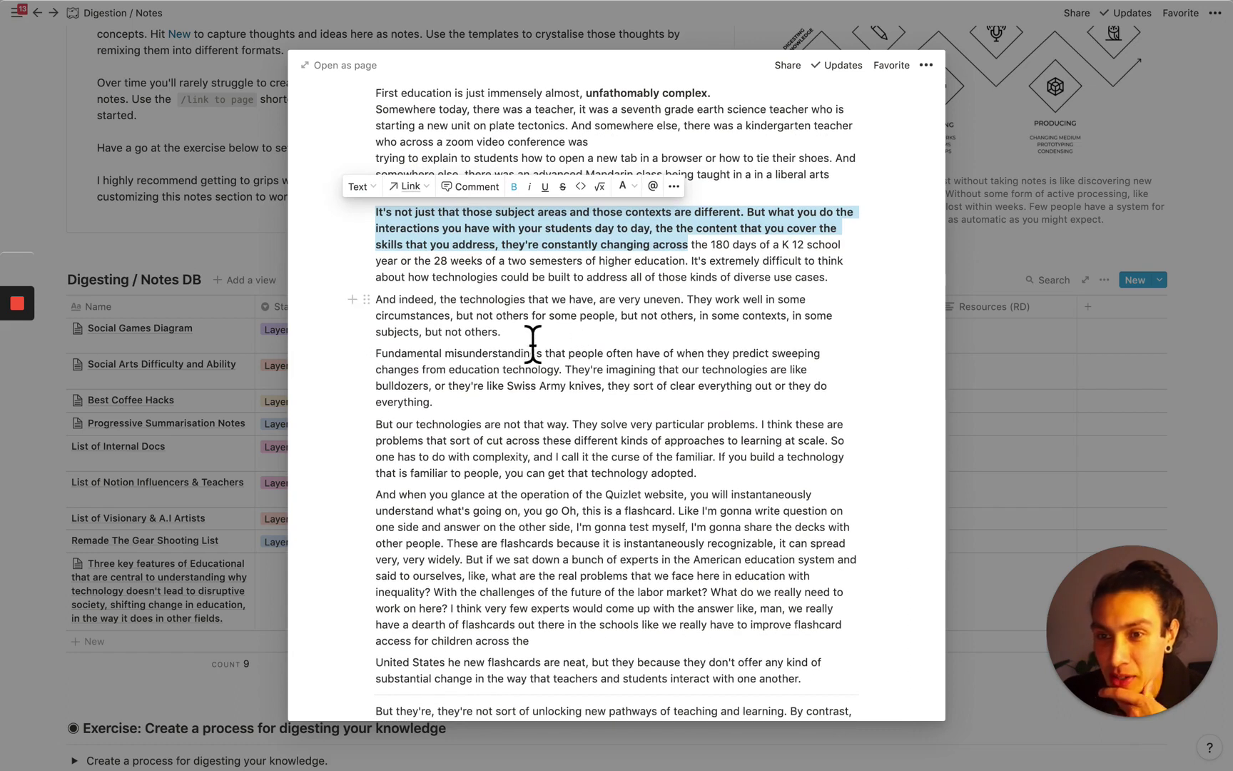
left_click(523, 331)
triple_click(389, 305)
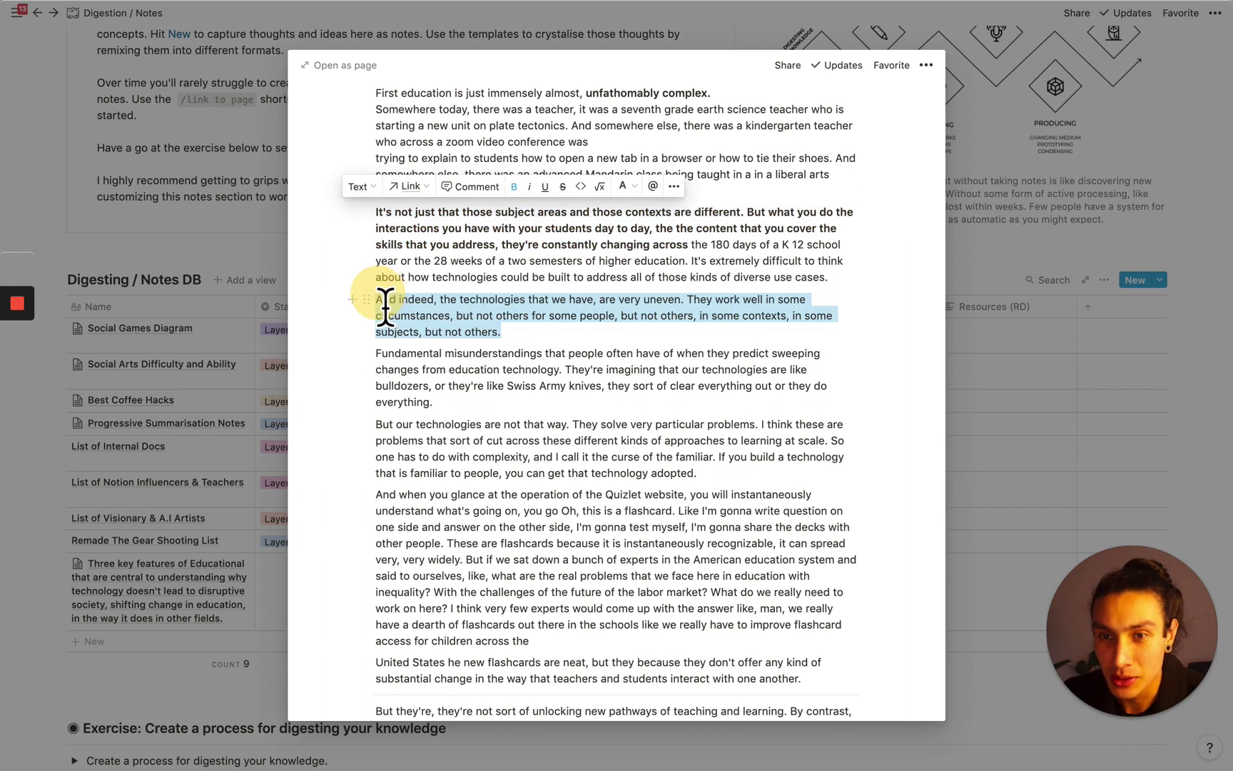
key("super+b")
scroll(504, 399, "down", 1)
left_click(431, 354)
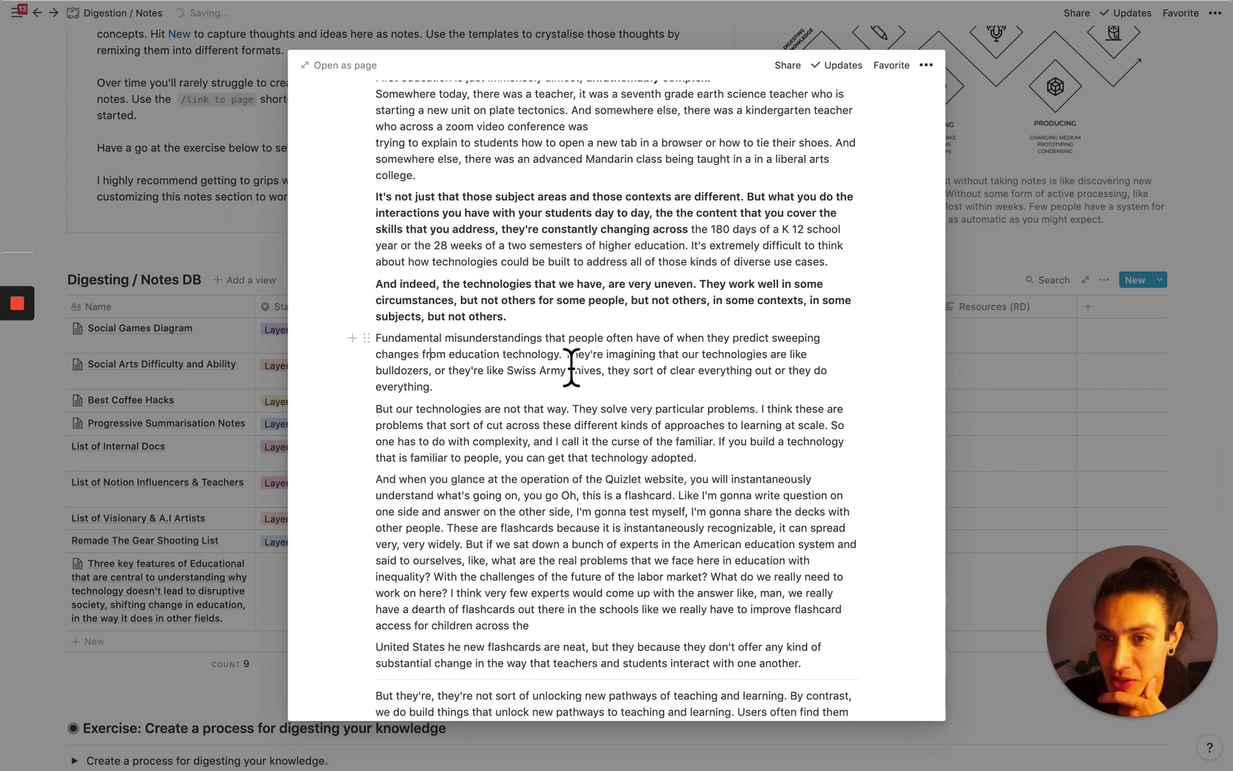
Step: Bold the passage from "They're imagining that our technologies are like bulldozers" through "they sort of clear everything out or they do everything."
left_click_drag(565, 355, 444, 371)
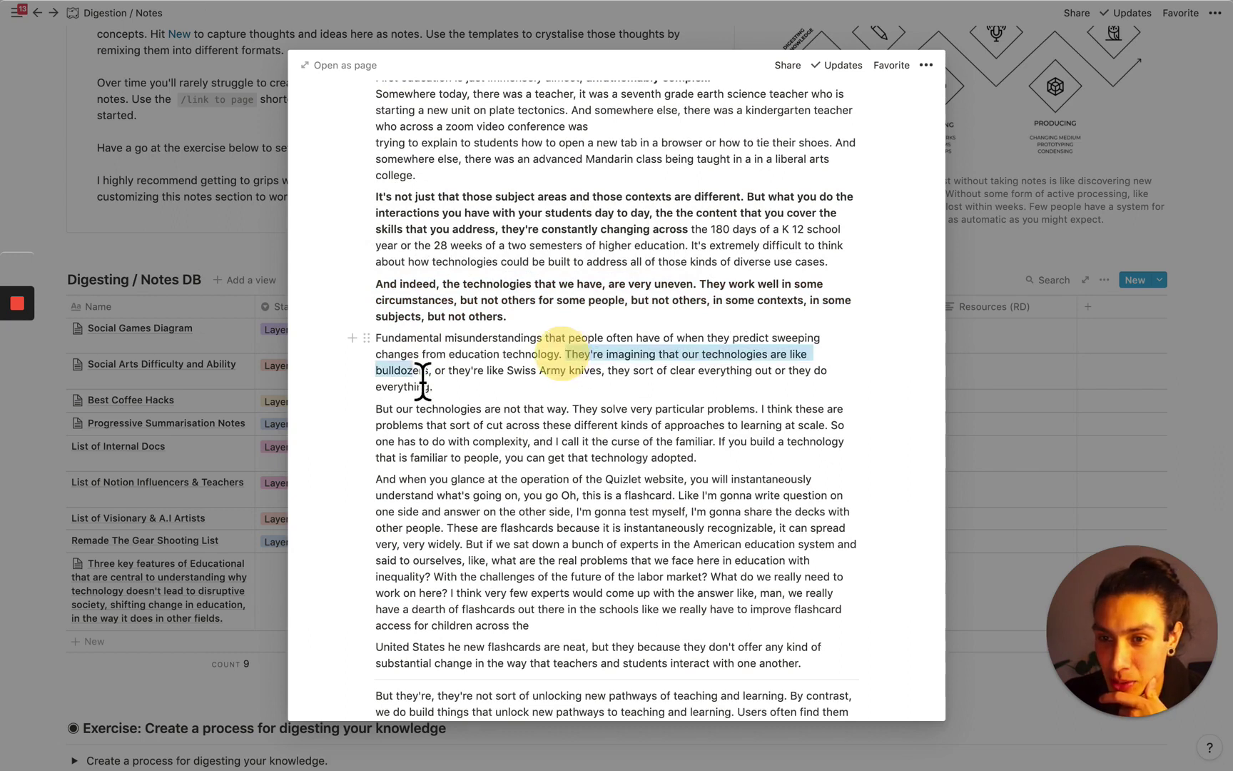
left_click(592, 394, "shift")
key("ctrl+b")
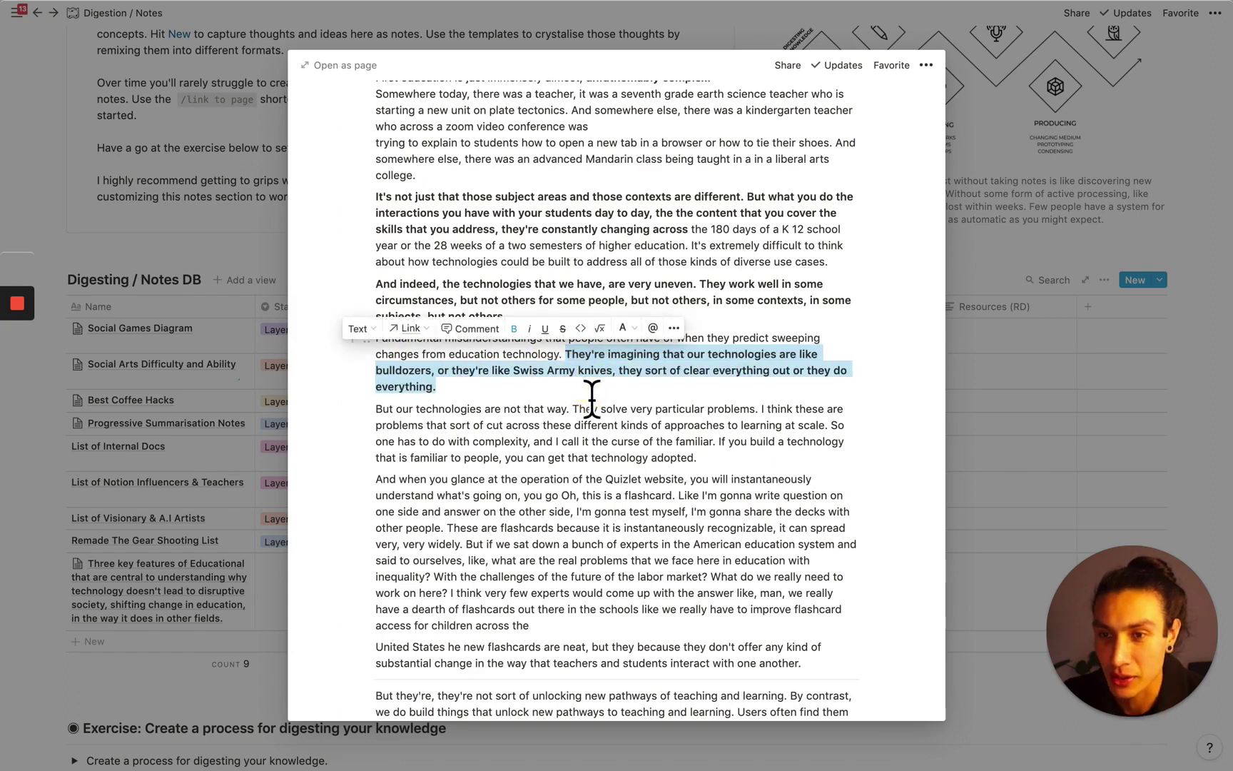
scroll(561, 450, "down", 1)
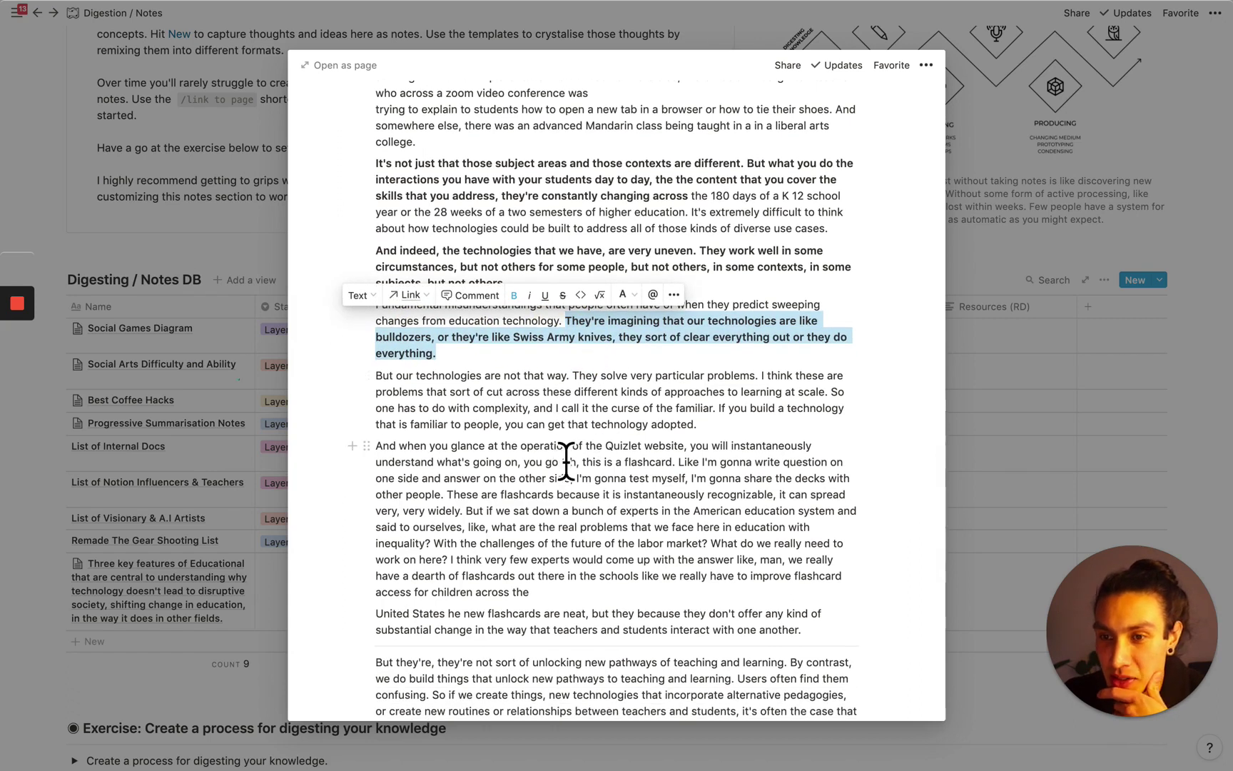
Step: Bold "They solve very particular problems" in the paragraph beginning "But our technologies are not that way"
left_click(569, 453)
left_click(714, 378)
left_click_drag(718, 380, 756, 377)
key("ctrl+b")
left_click(776, 419)
scroll(708, 449, "down", 1)
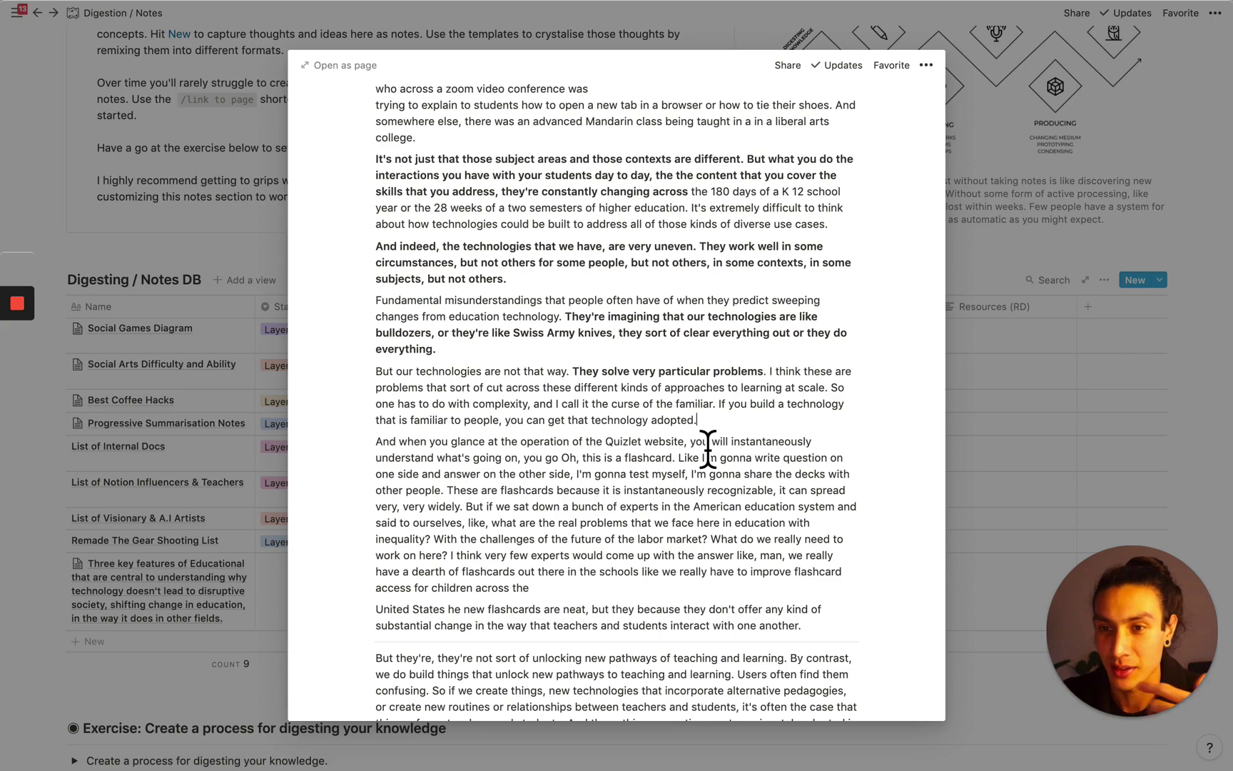
Step: Review the Inspiring, Useful, Surprising and Personal criteria and the bolded passages in the transcript beneath them
scroll(708, 450, "up", 1)
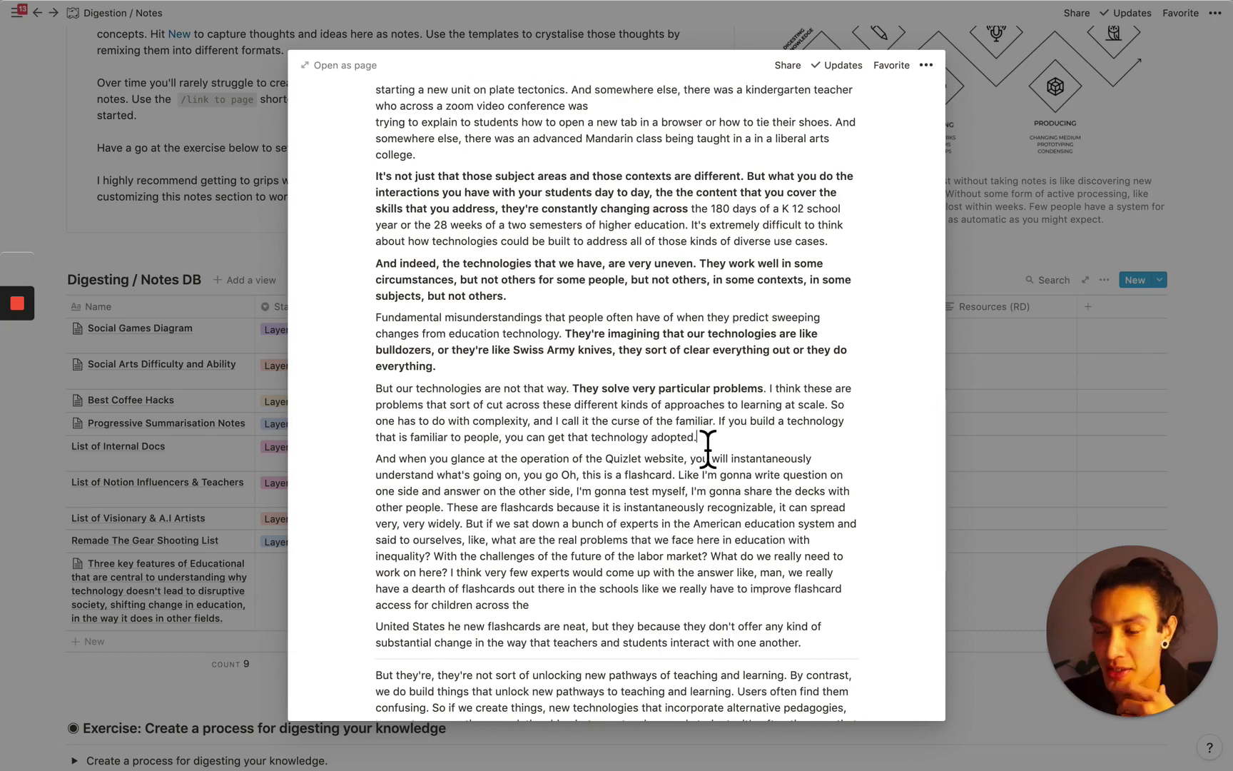
scroll(708, 450, "up", 10)
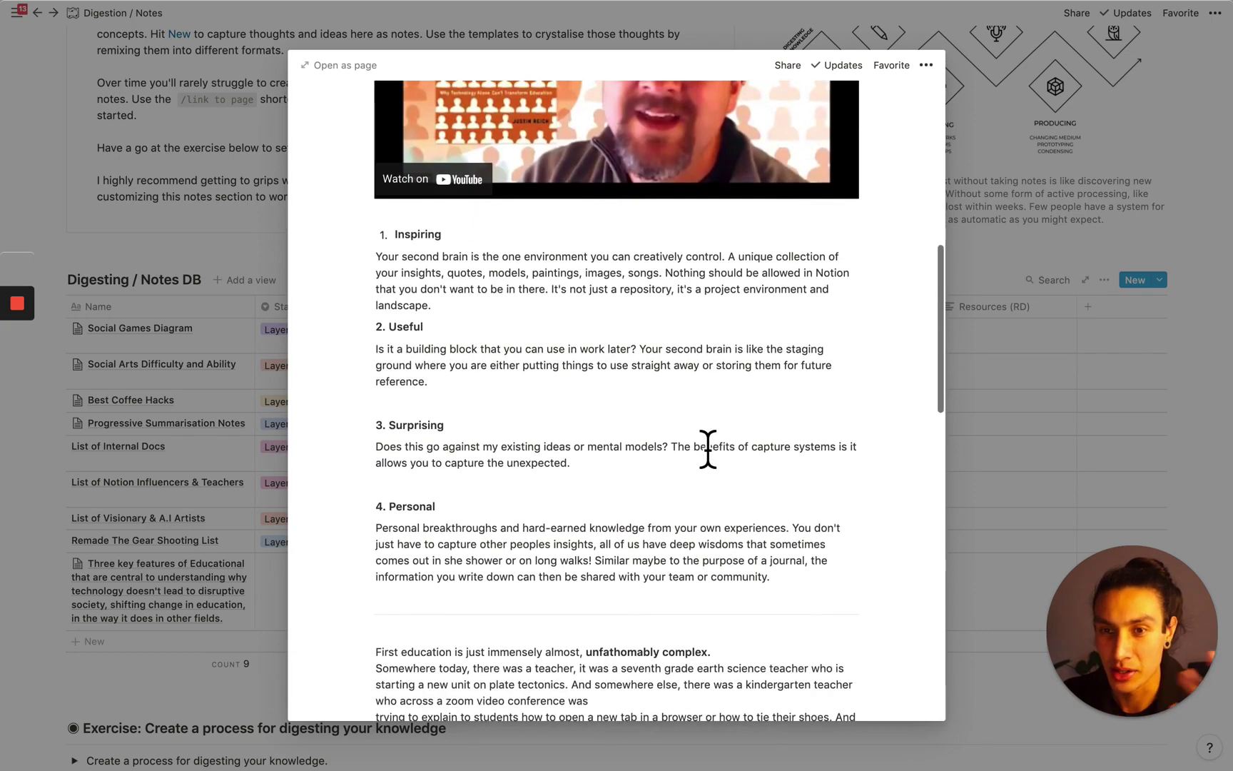
scroll(708, 450, "down", 1)
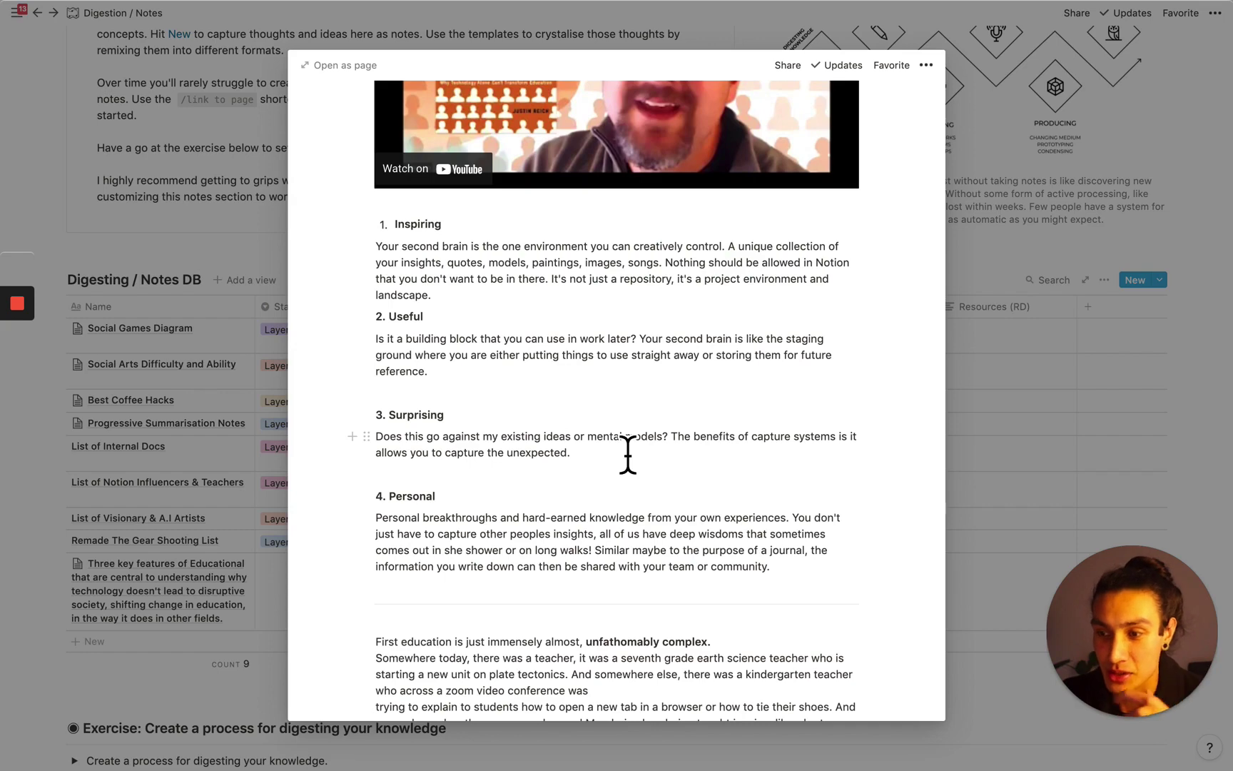
scroll(628, 454, "down", 3)
scroll(628, 455, "up", 2)
scroll(628, 455, "down", 1)
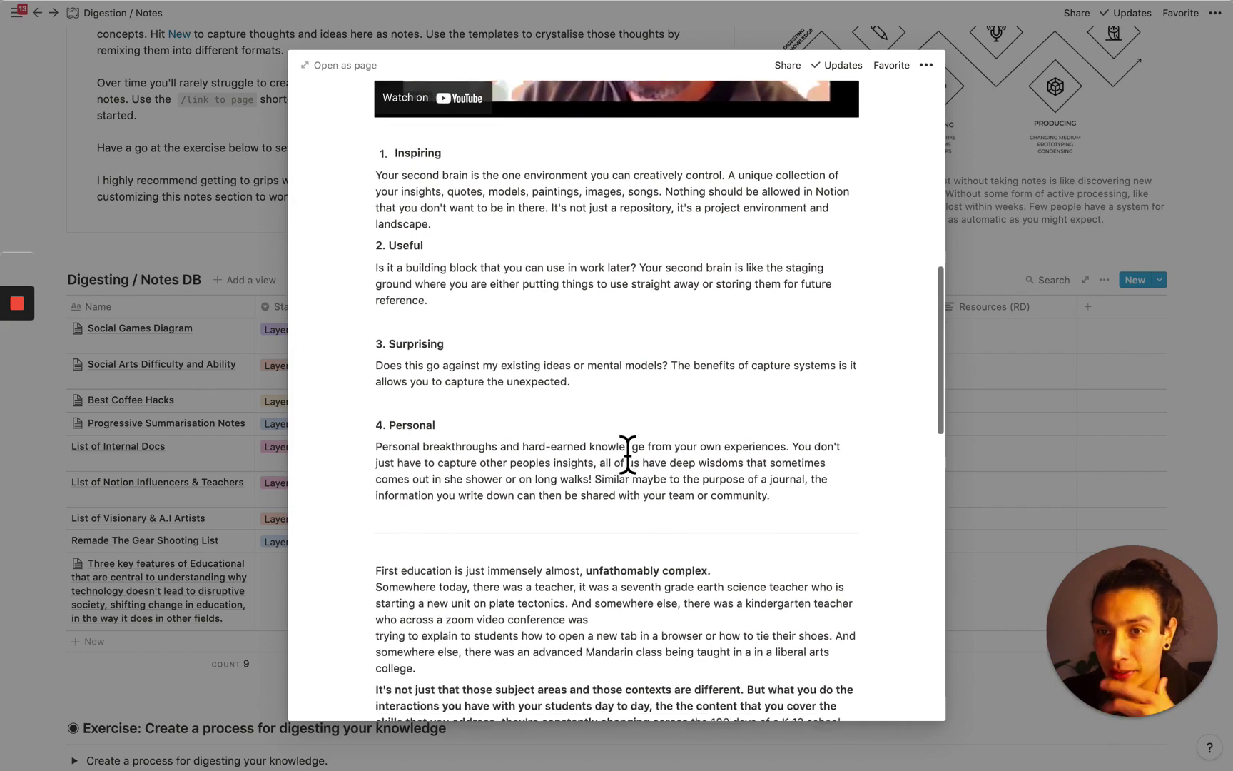
scroll(629, 455, "down", 3)
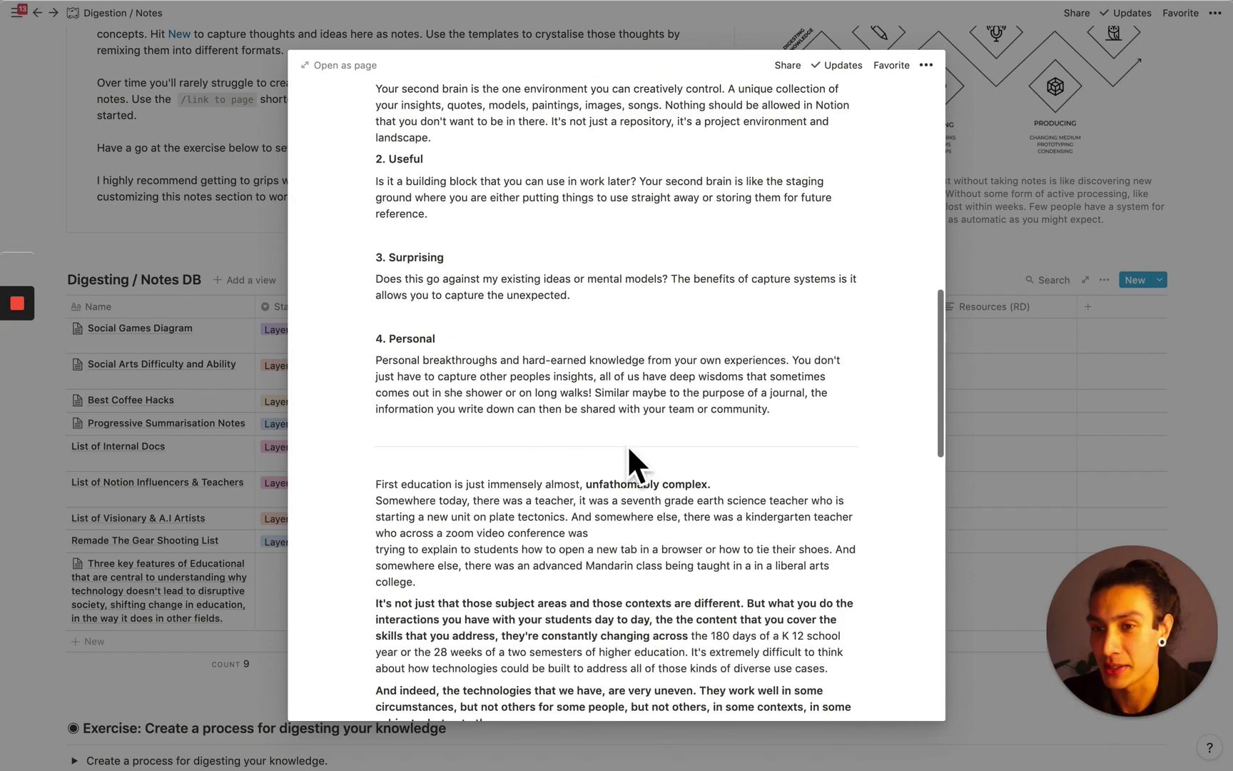
scroll(548, 509, "up", 1)
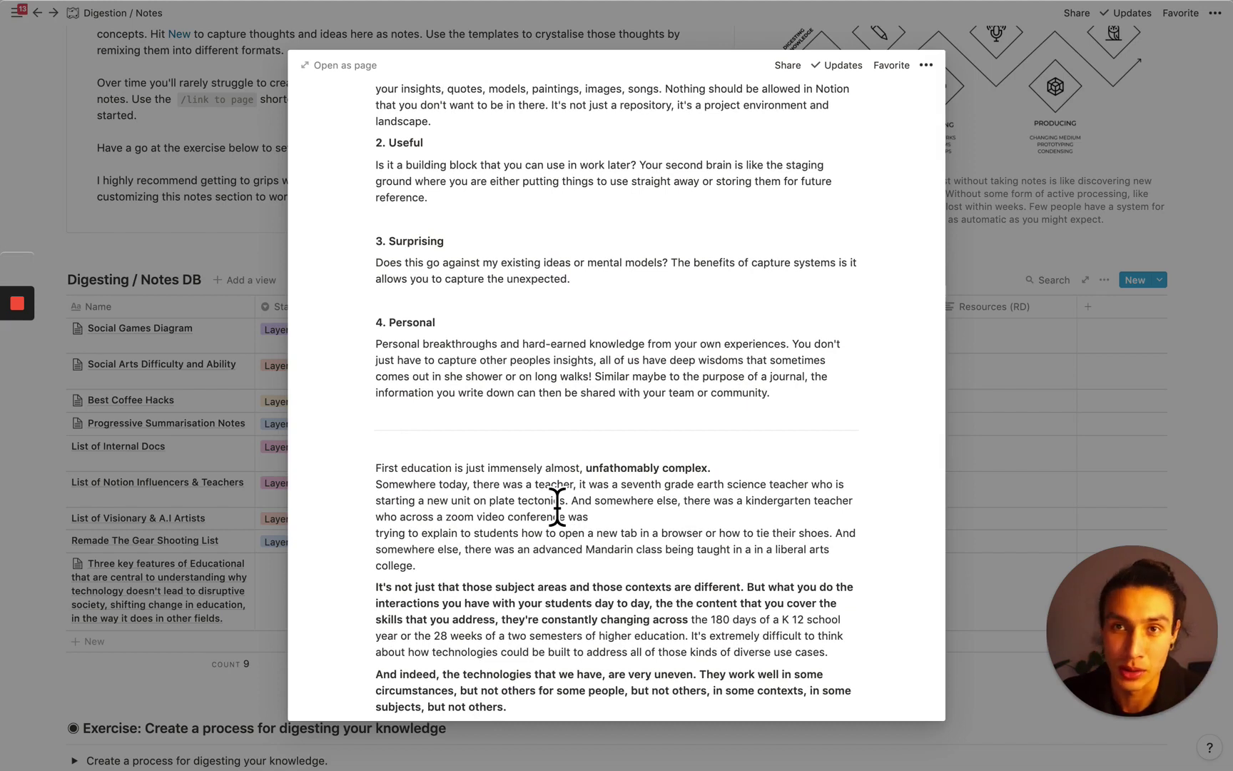
scroll(558, 507, "down", 3)
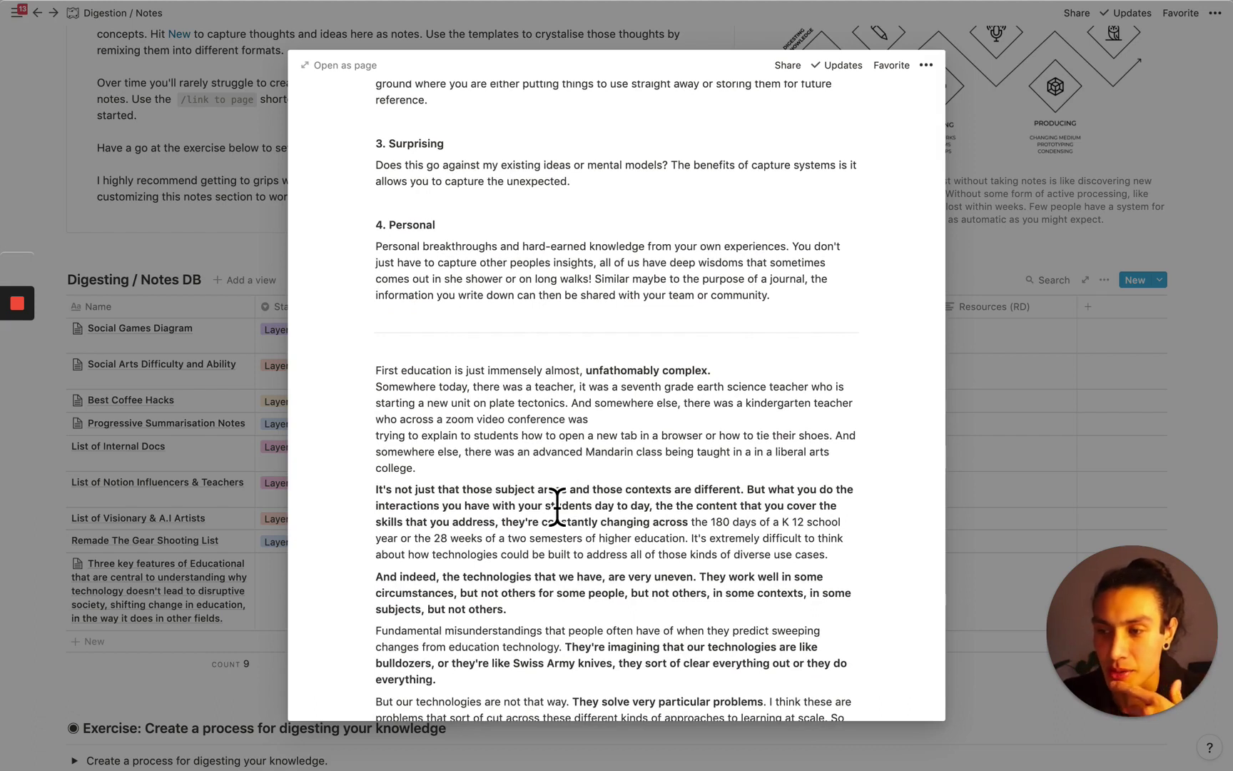
scroll(557, 507, "down", 1)
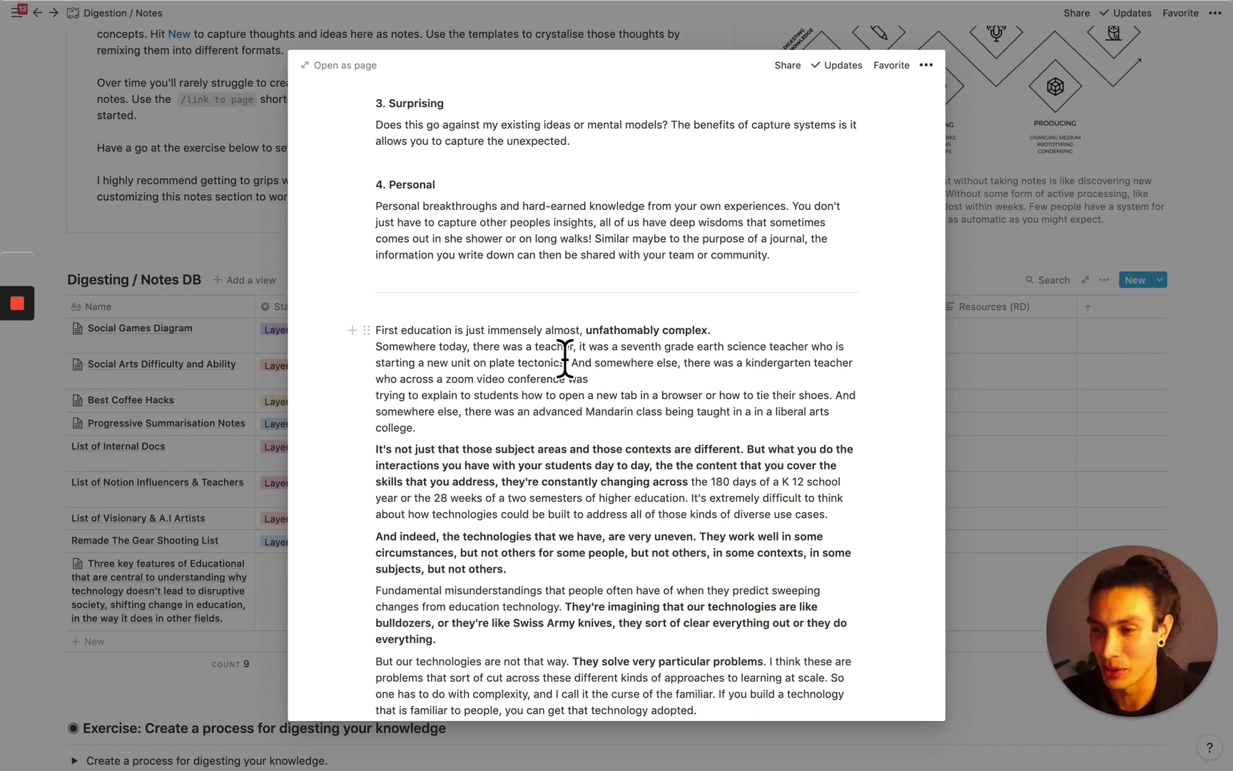
Step: Highlight "education is just immensely almost, unfathomably complex." in the transcript's first line with a yellow background
left_click_drag(586, 330, 579, 329)
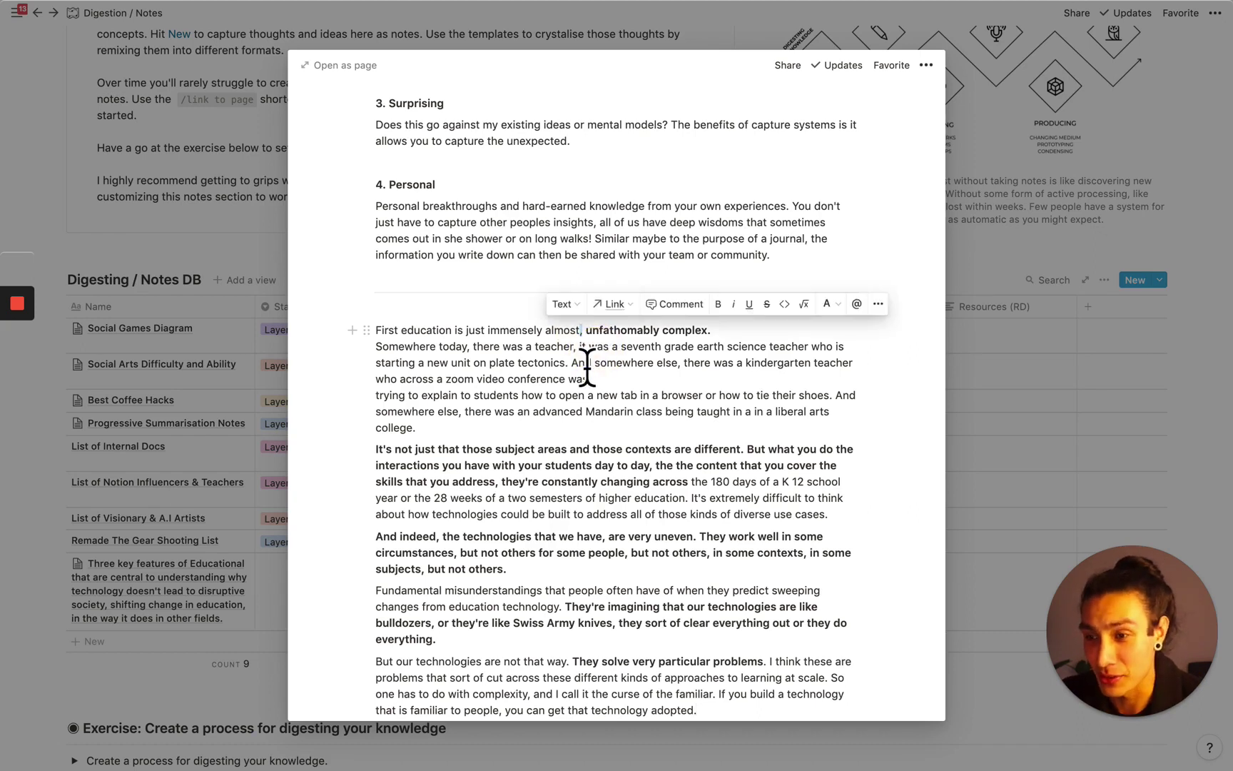
left_click(563, 364)
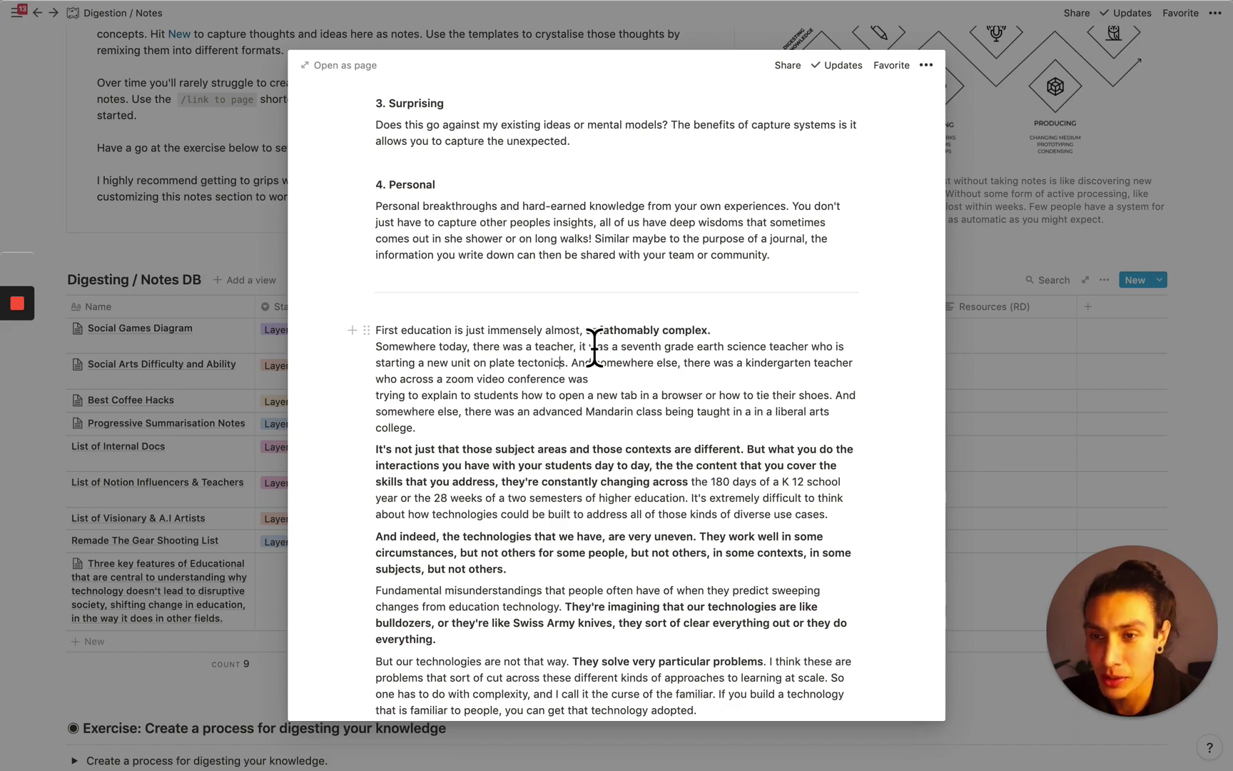
left_click_drag(378, 332, 702, 331)
left_click(544, 332)
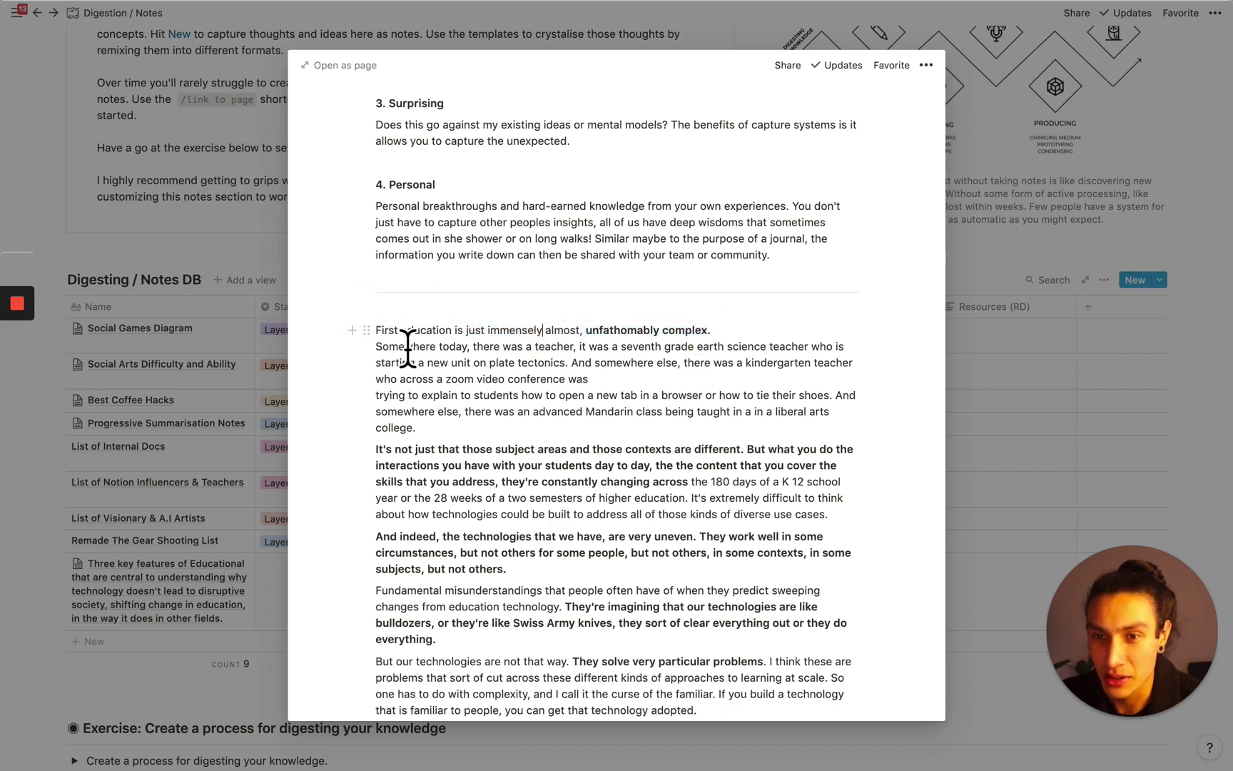
left_click_drag(402, 331, 738, 350)
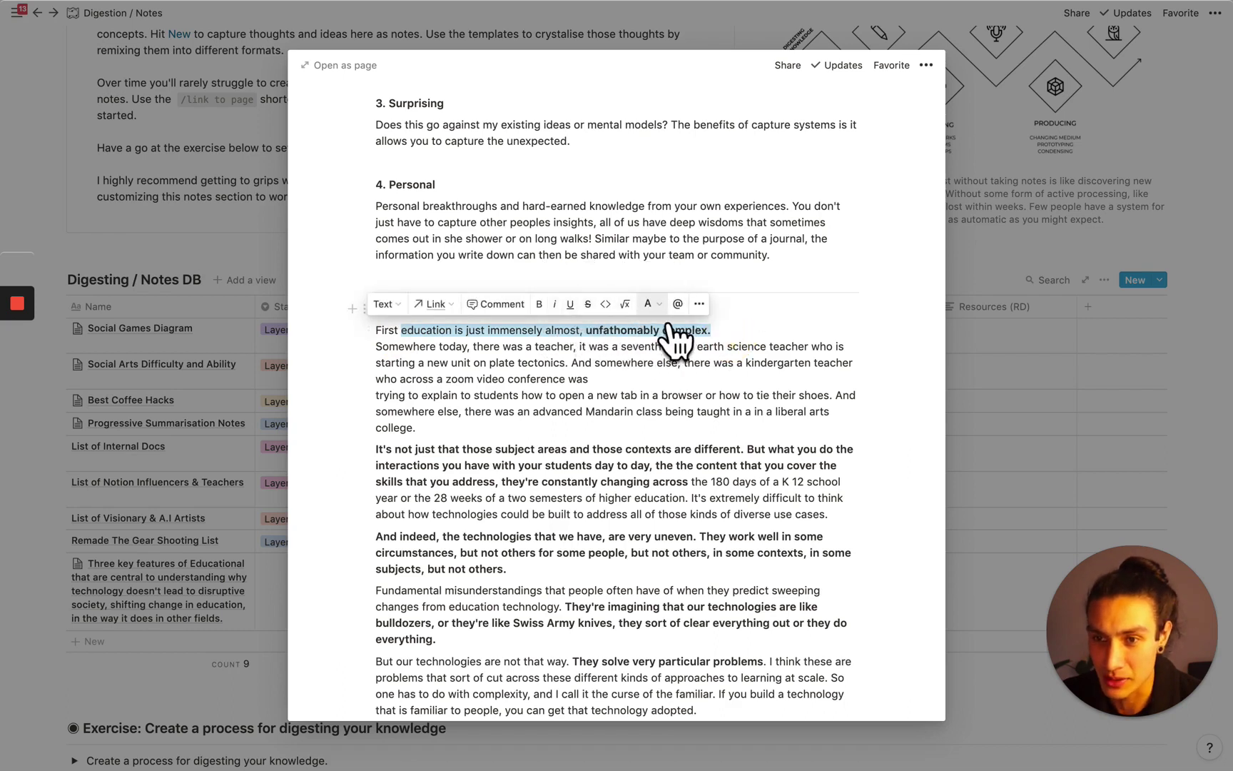
left_click(658, 304)
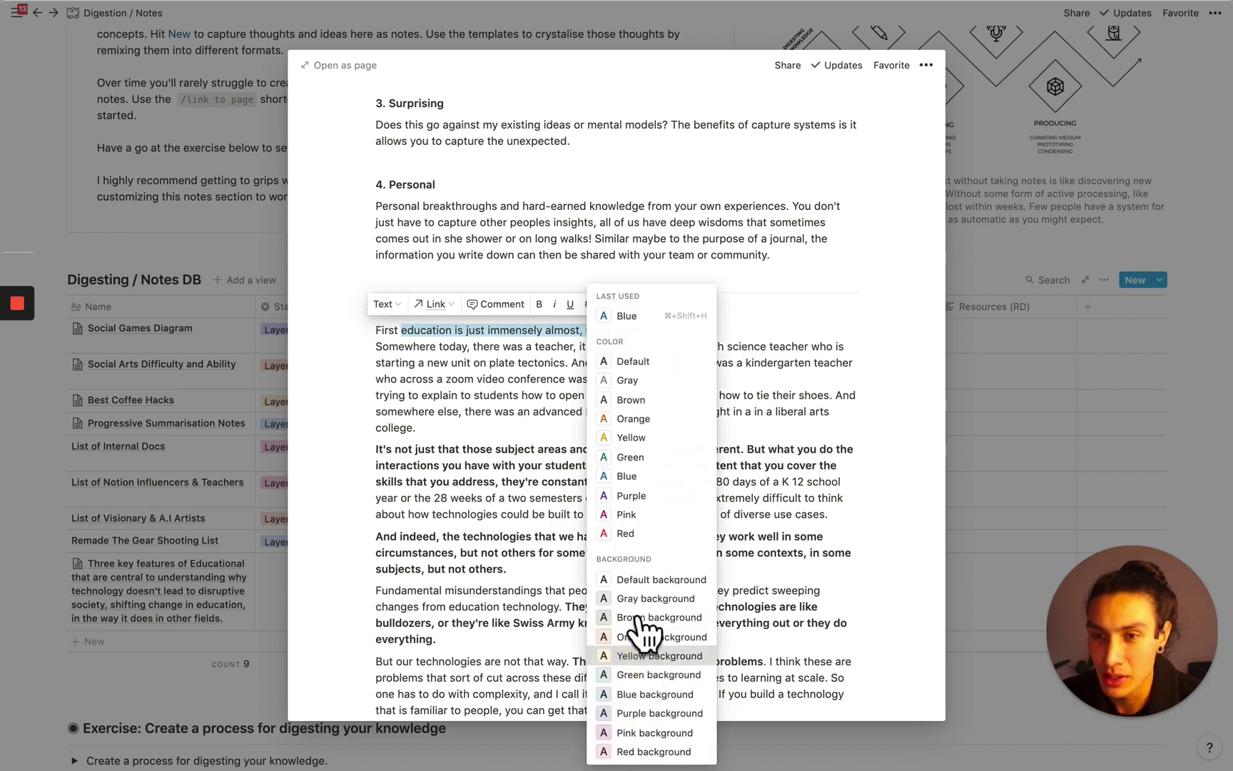
left_click(653, 675)
left_click(461, 430)
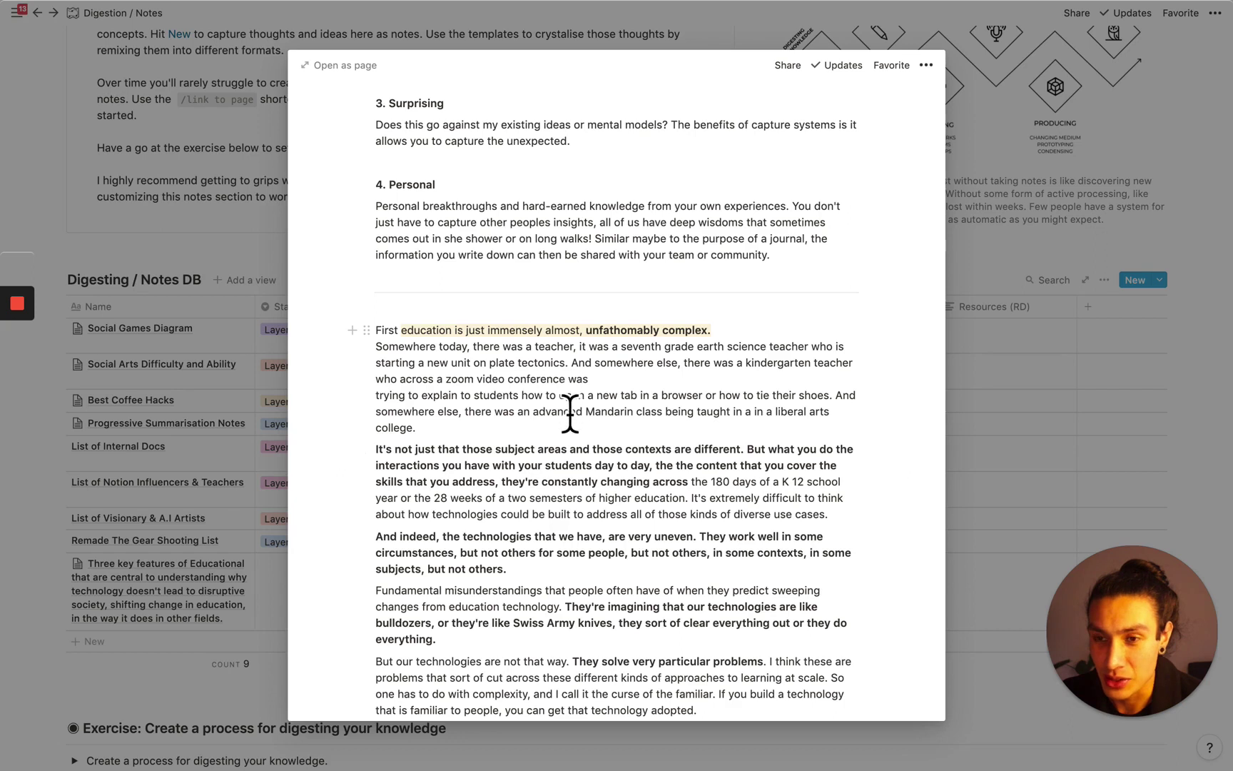
Step: Apply the same yellow highlight to "the content that you cover the skills that you address, they're constantly changing across"
left_click(716, 472)
left_click_drag(646, 485, 693, 495)
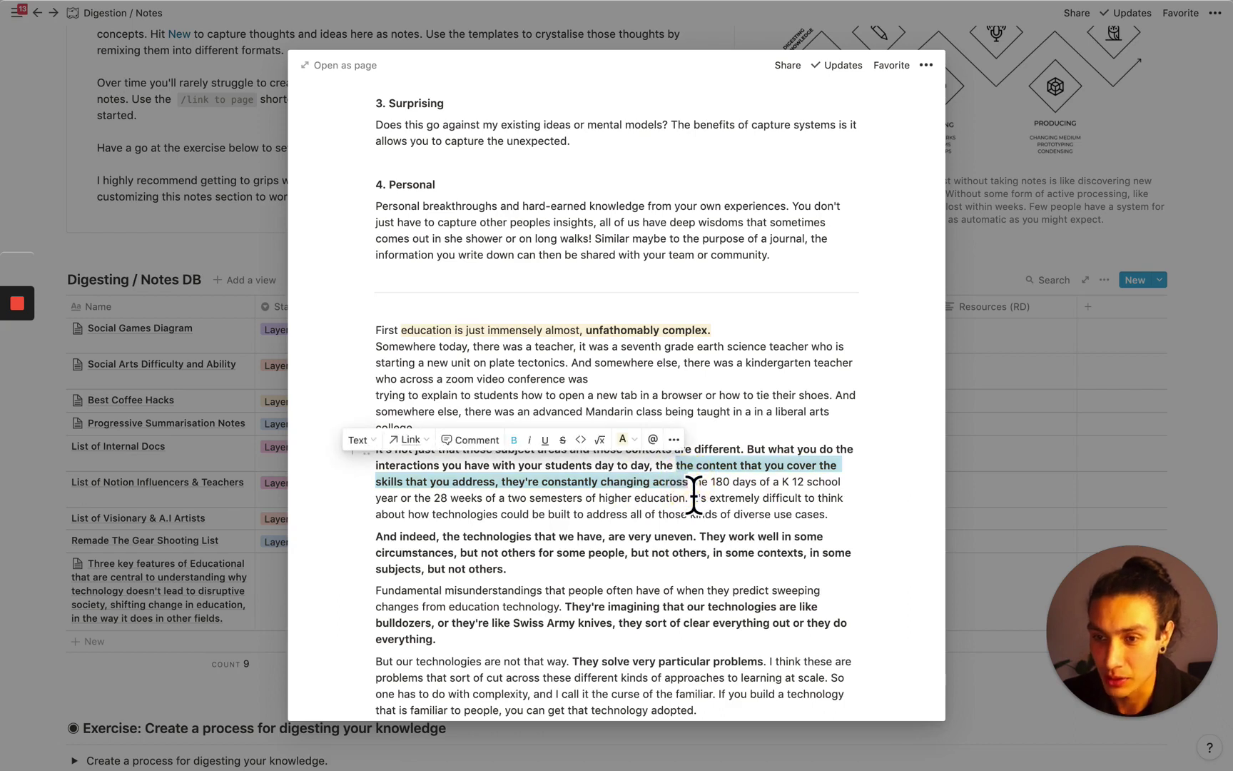
left_click(681, 550)
Step: Highlight "the technologies that we have, are very uneven" and "They work well in some circumstances, but not others for some people, but not others" in yellow
scroll(681, 550, "down", 2)
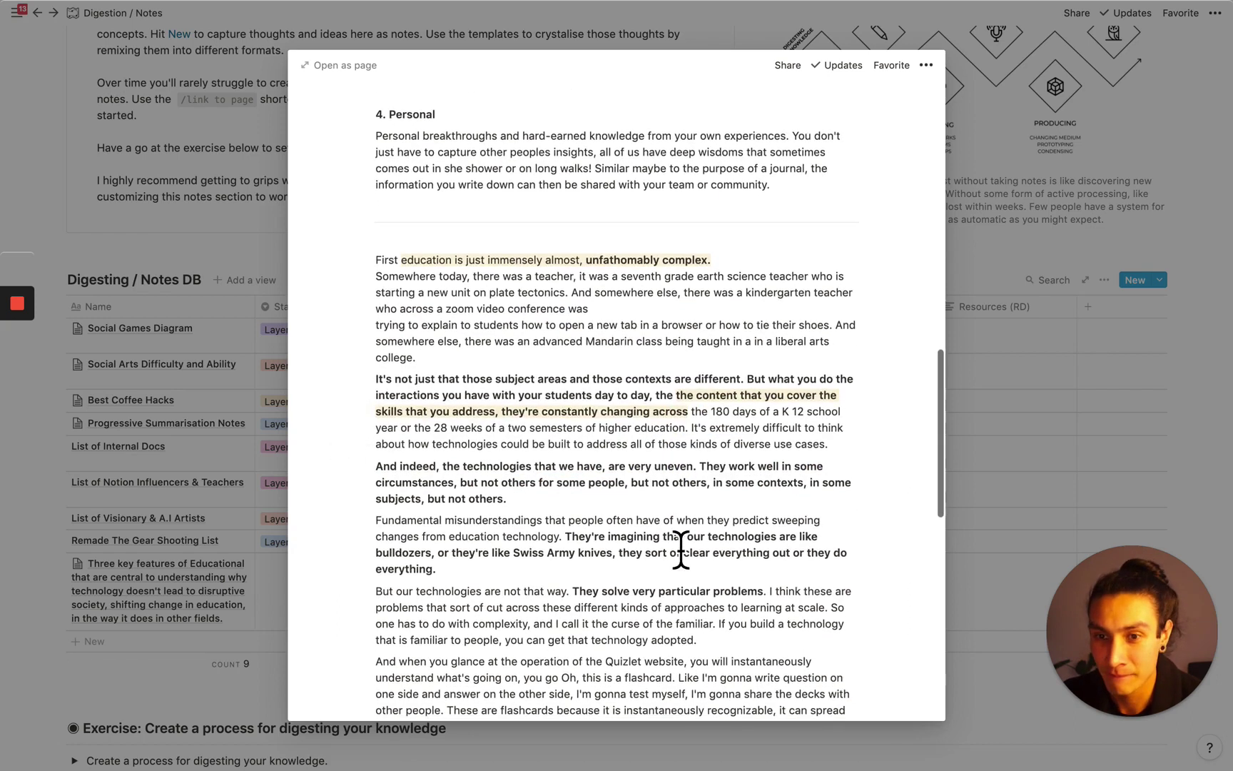
scroll(681, 550, "down", 1)
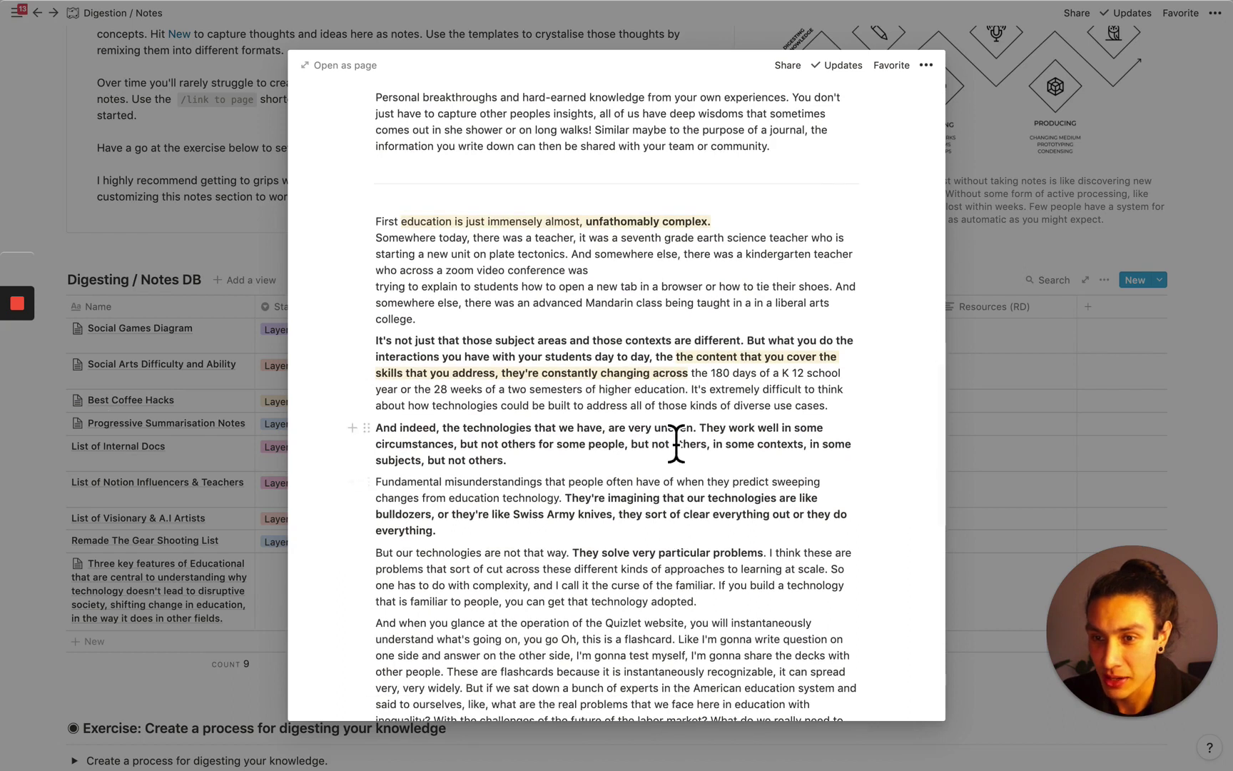
left_click_drag(443, 437, 701, 437)
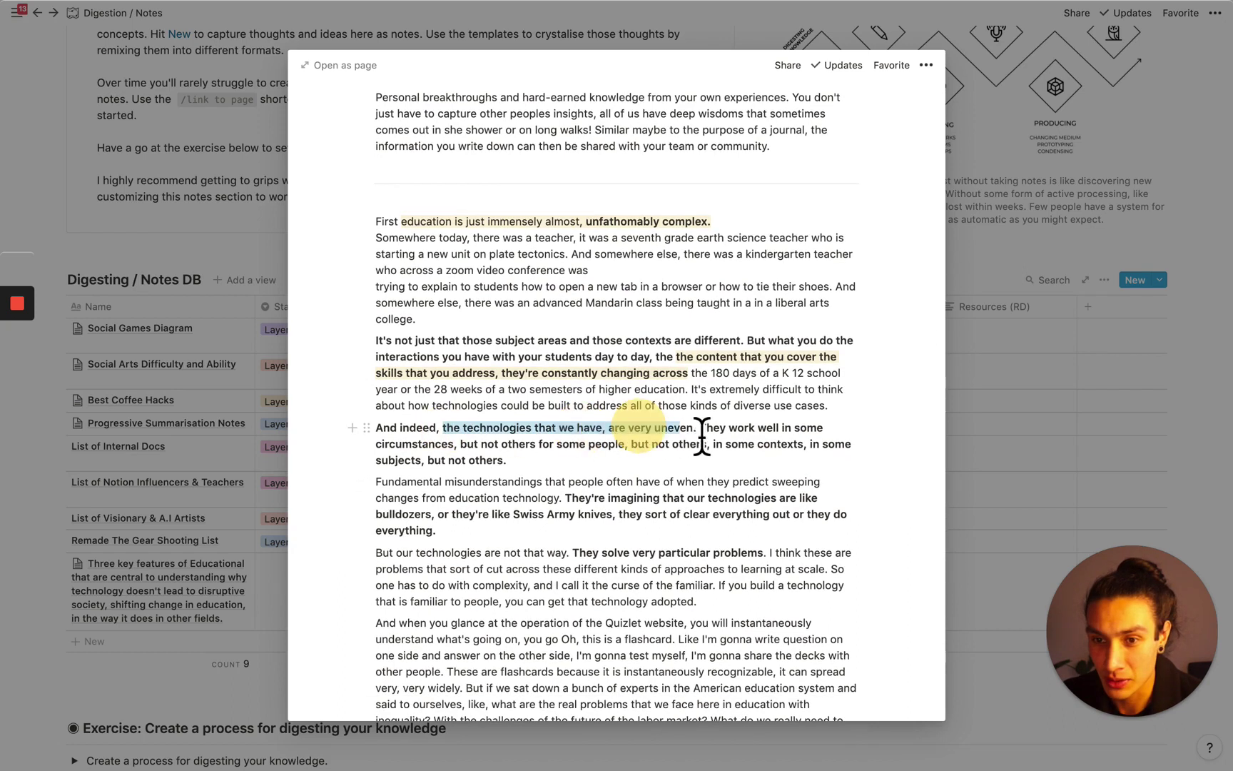
left_click(526, 463)
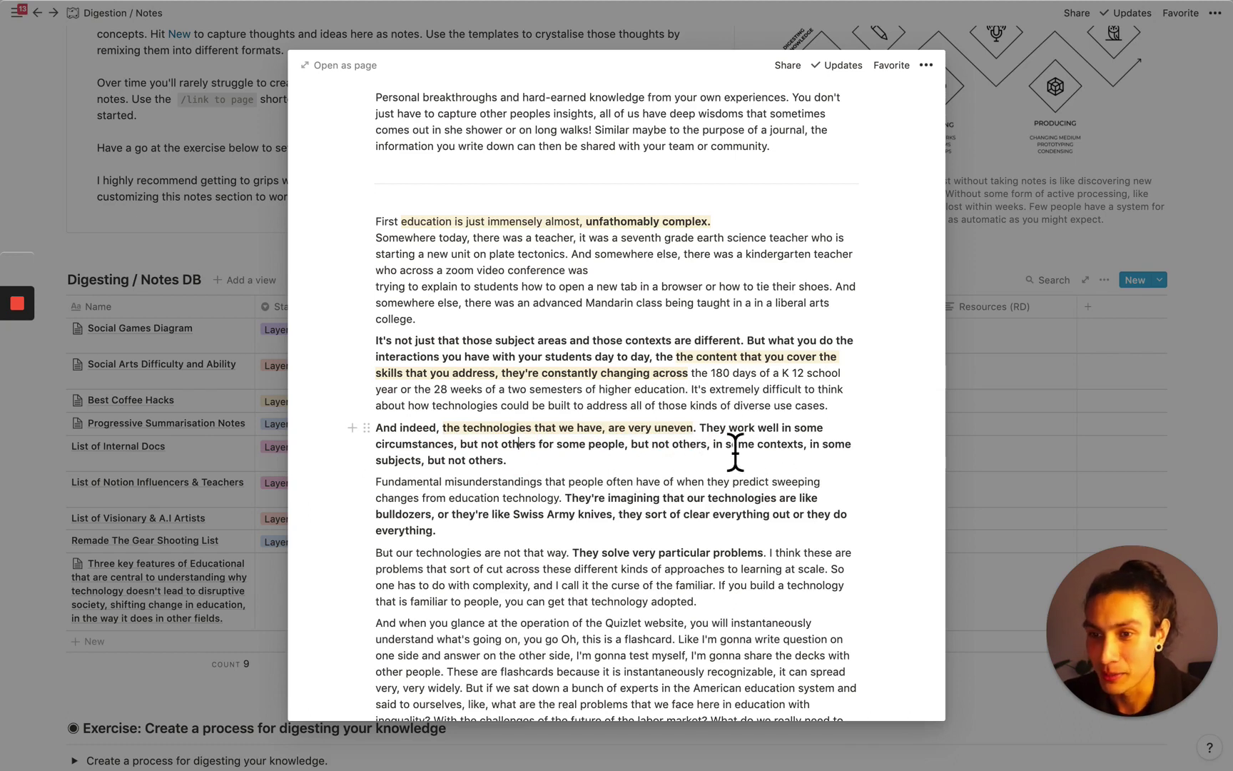
left_click_drag(699, 428, 707, 443)
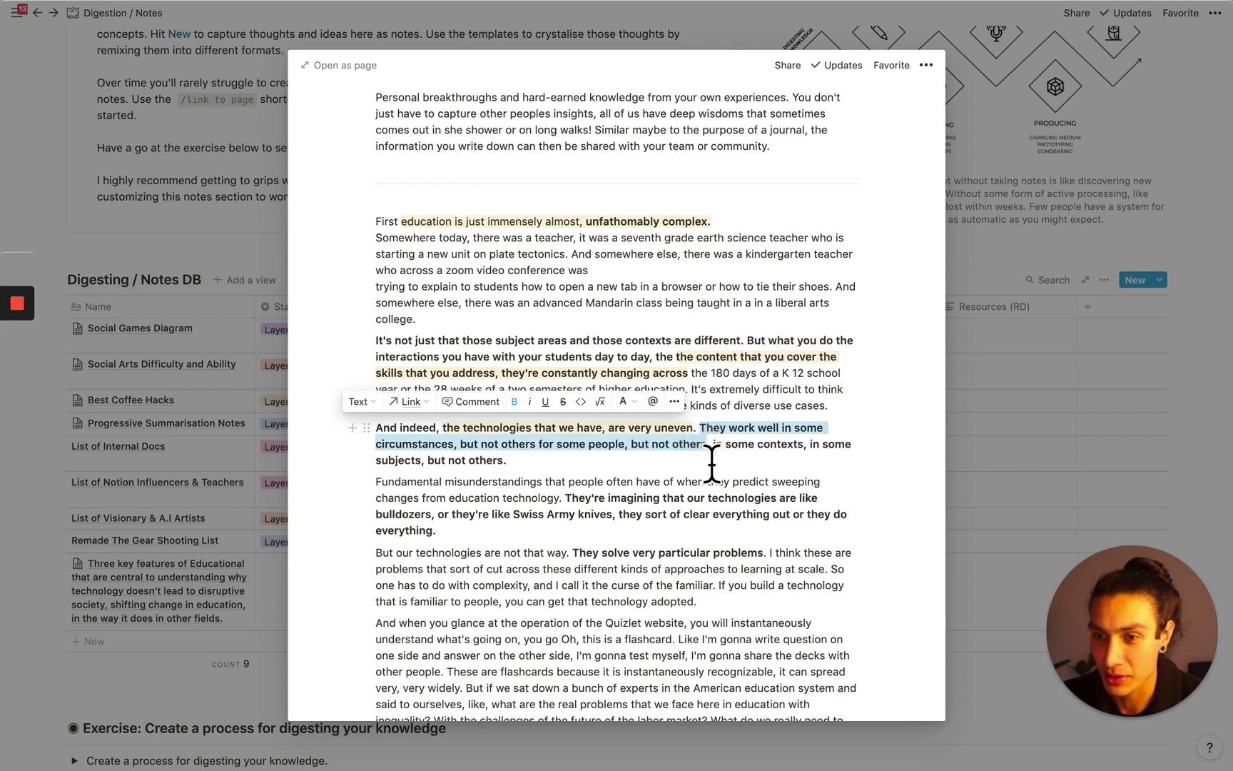
key("super+shift+h")
scroll(712, 463, "down", 1)
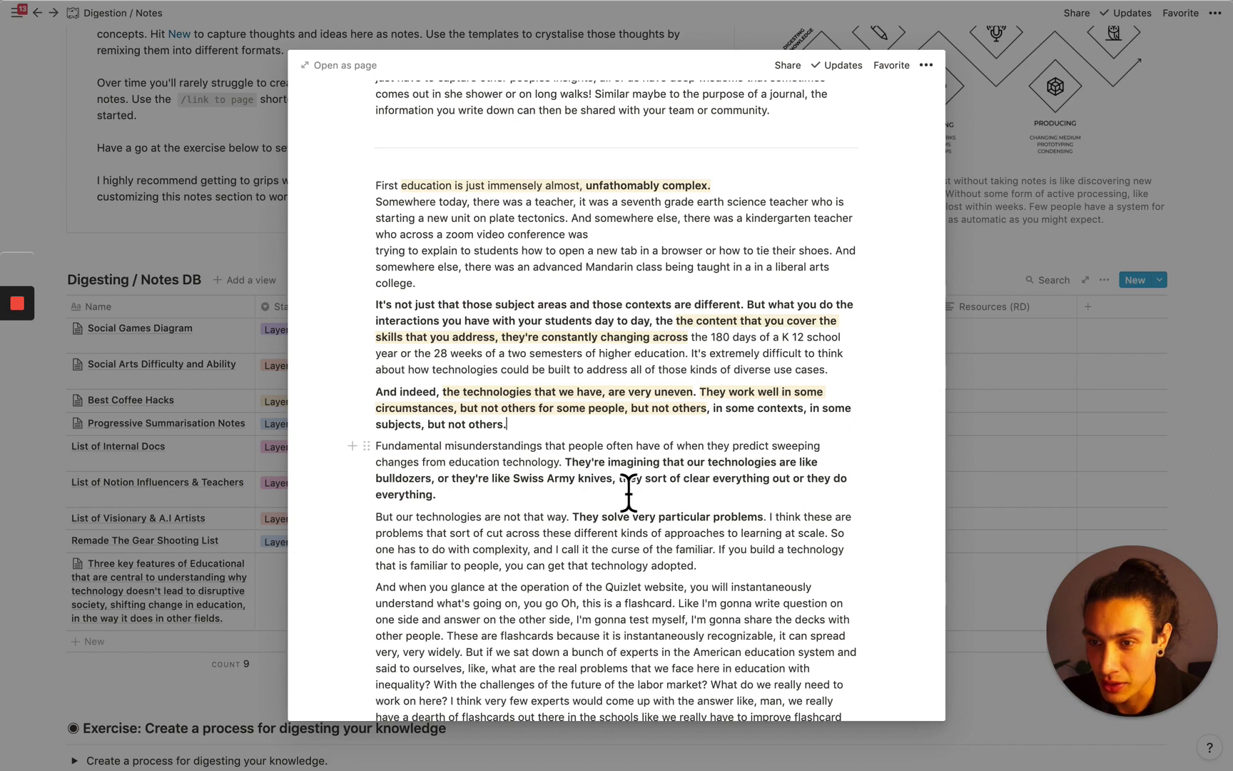
Step: Highlight "They're imagining that our technologies are like bulldozers" and "clear everything out or they do everything." in yellow
left_click_drag(564, 463, 830, 465)
key("super+shift+h")
double_click(390, 480)
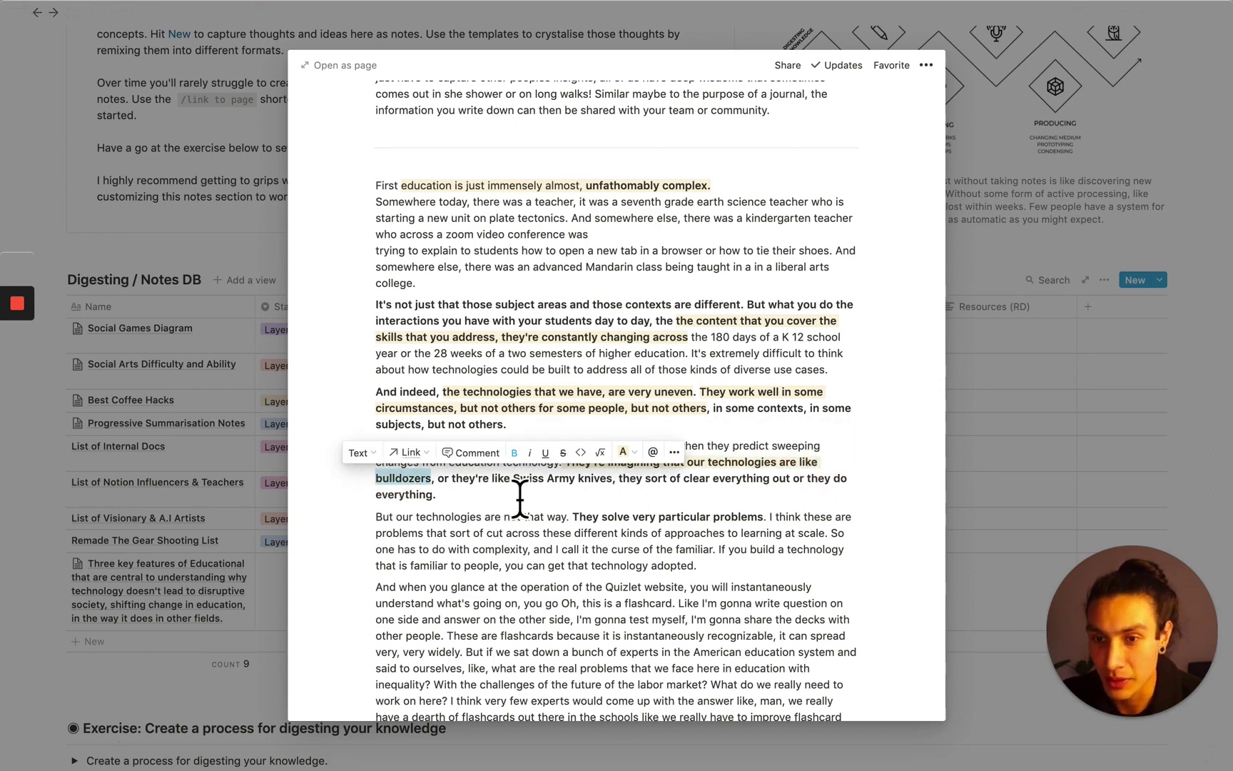
left_click(683, 478)
left_click_drag(728, 502, 714, 499)
key("super+shift+h")
Step: Highlight the bold sentence "They solve very particular problems" in yellow
left_click(648, 549)
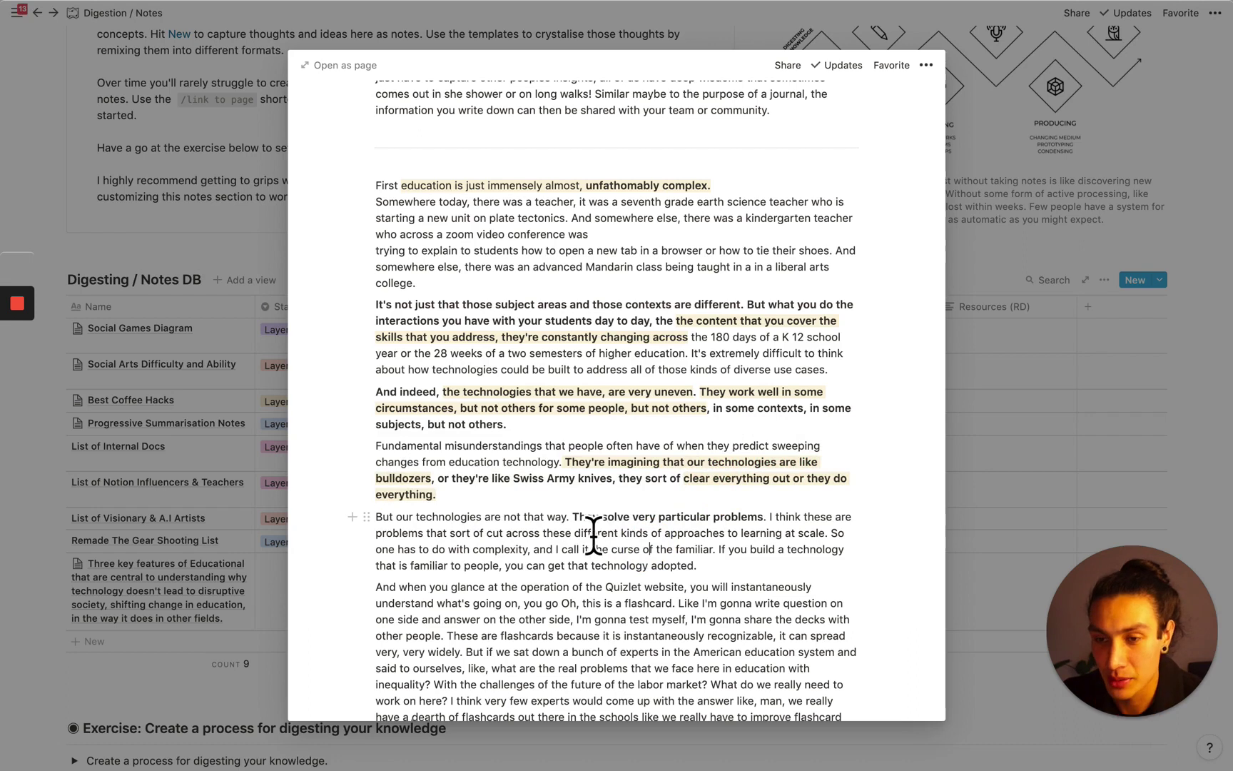
left_click_drag(572, 517, 764, 521)
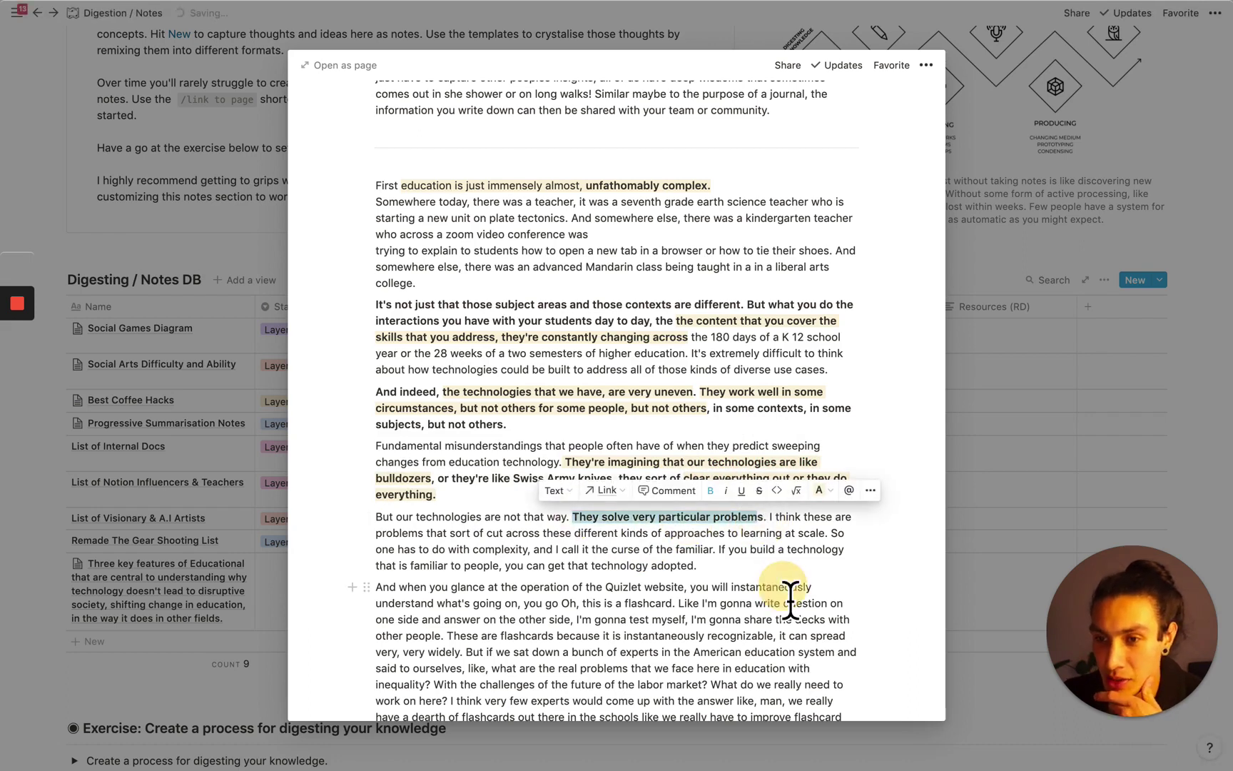
left_click(631, 451)
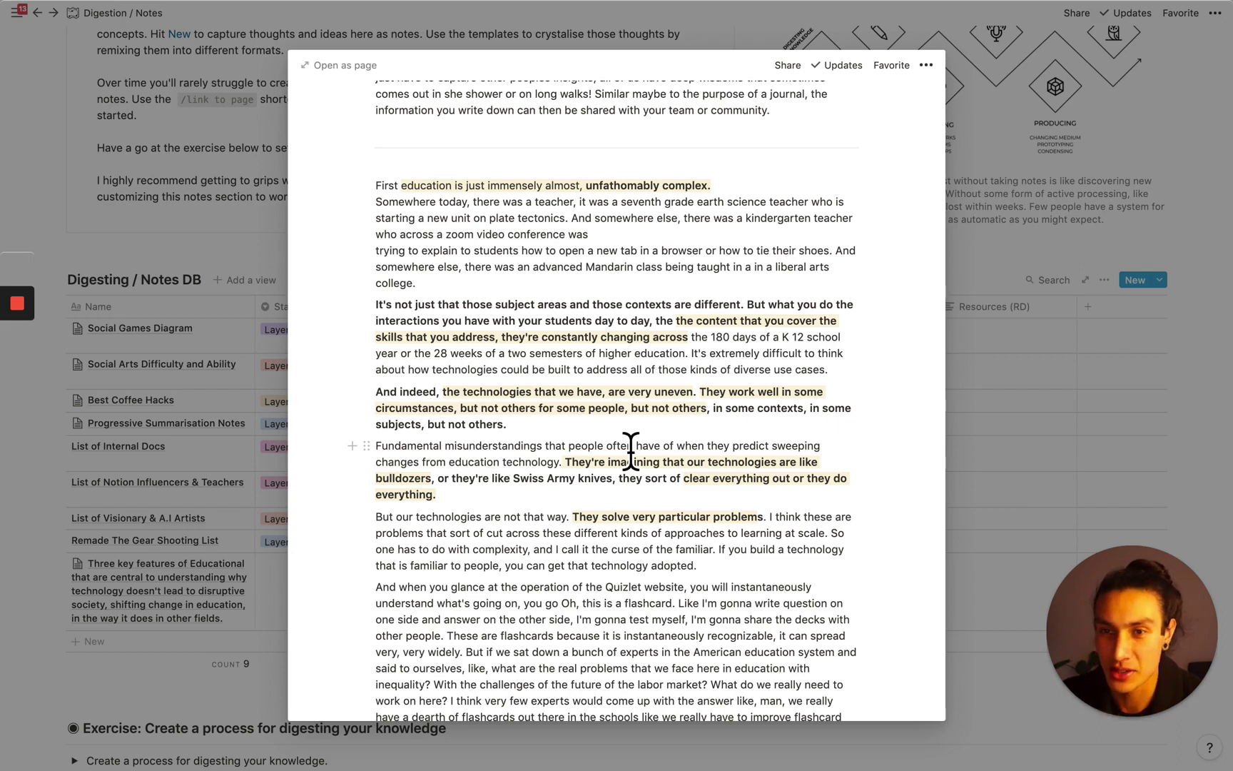
Step: Copy the highlighted "education is just immensely almost, unfathomably complex." to a new line below the paragraph ending "technology adopted." and prefix it with "First"
left_click_drag(404, 187, 738, 199)
key("ctrl+c")
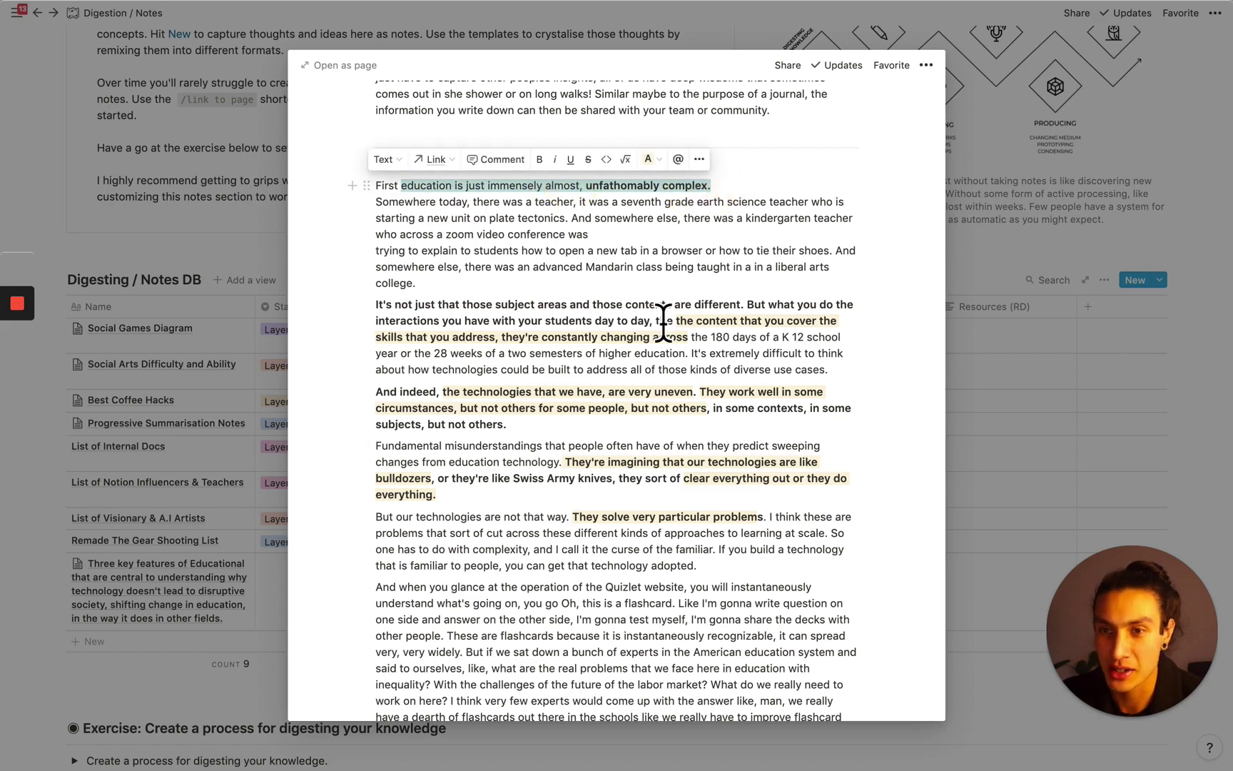
left_click(745, 580)
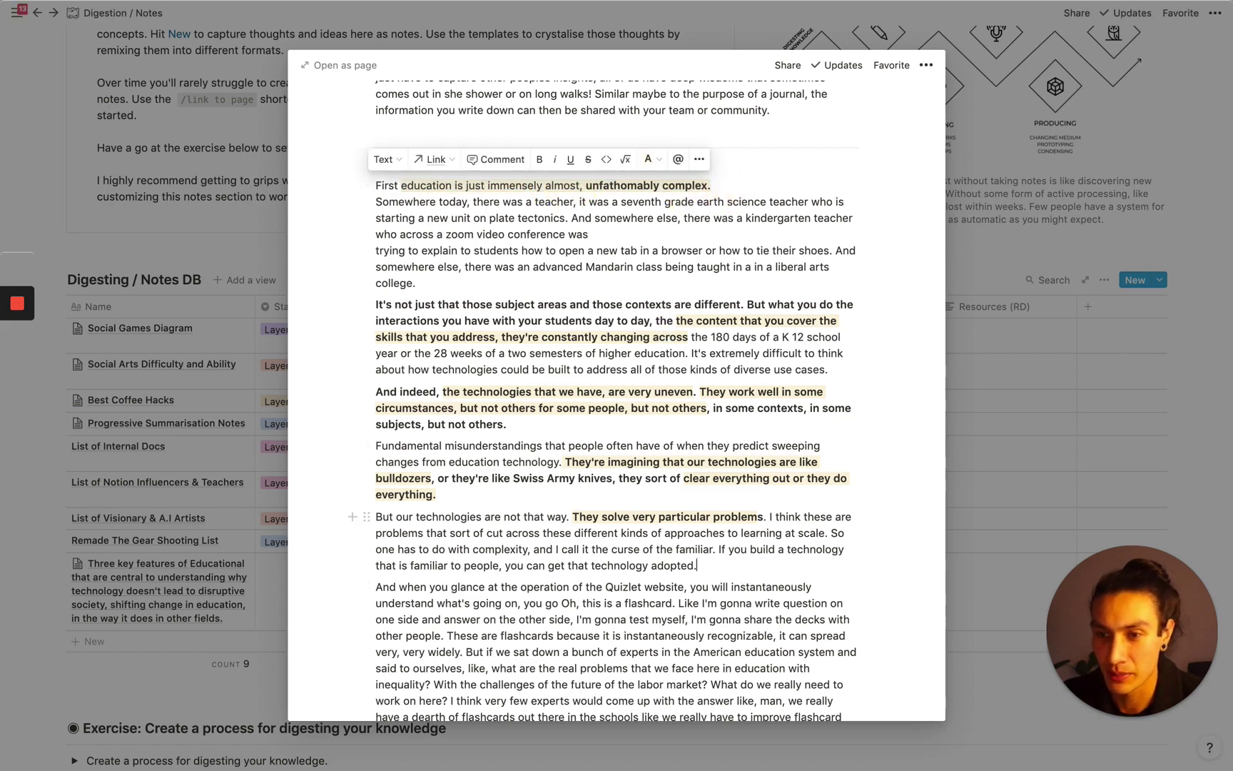
key("Return")
key("ctrl+v")
double_click(386, 187)
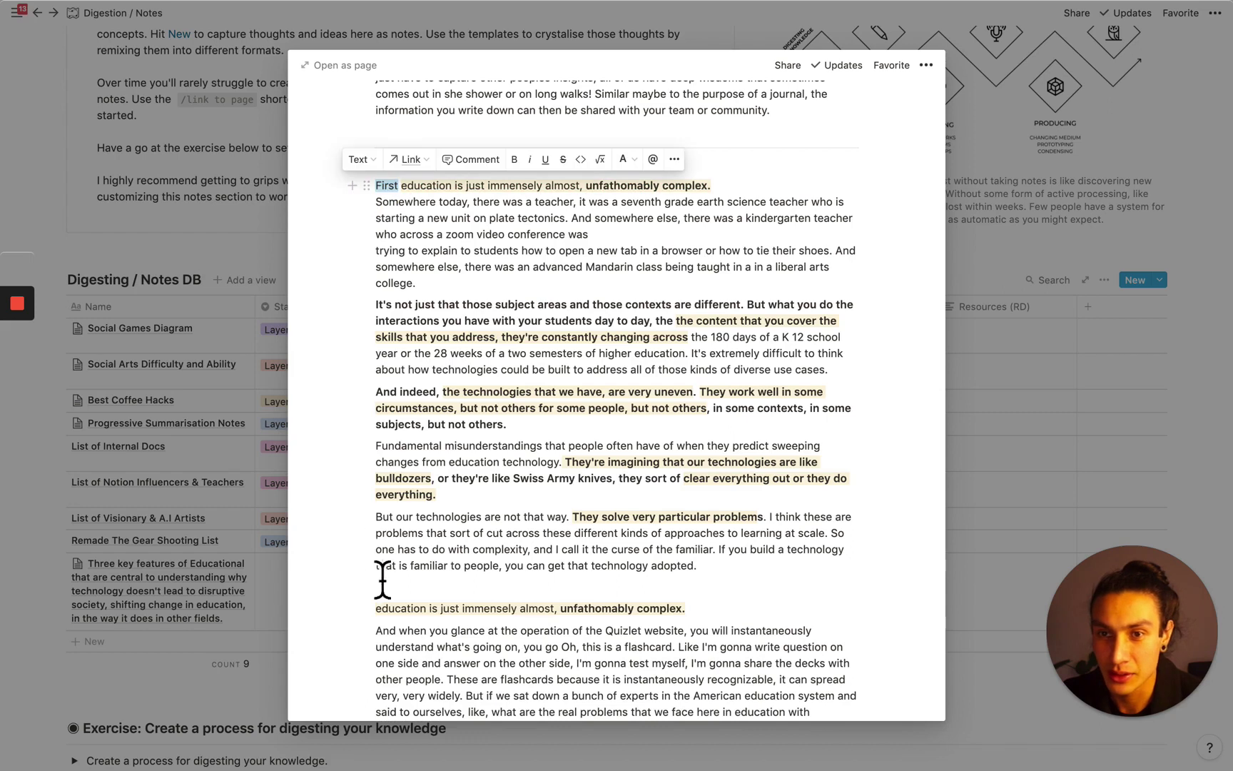
left_click(376, 609)
type("First")
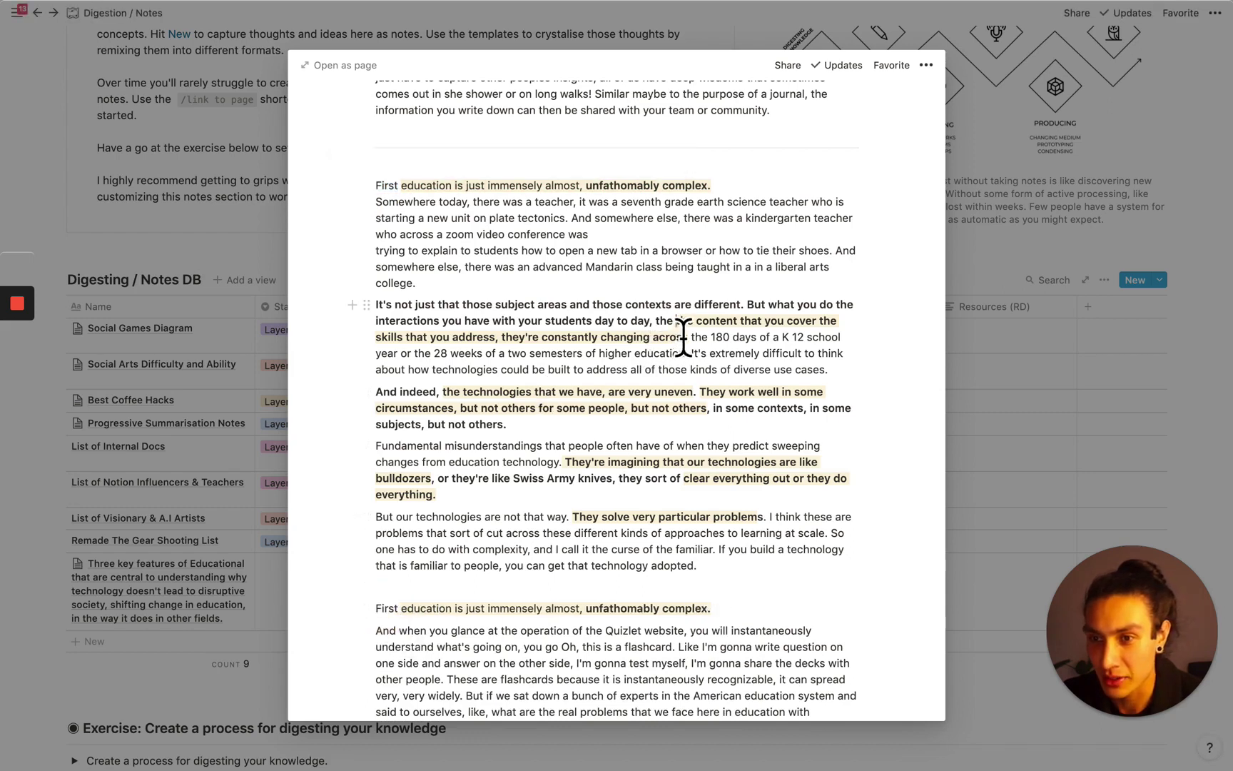
Step: Copy the highlighted passages beginning "the content that you cover" and "the technologies that we have" onto separate new lines beneath the copied "First education" line
left_click_drag(676, 321, 694, 351)
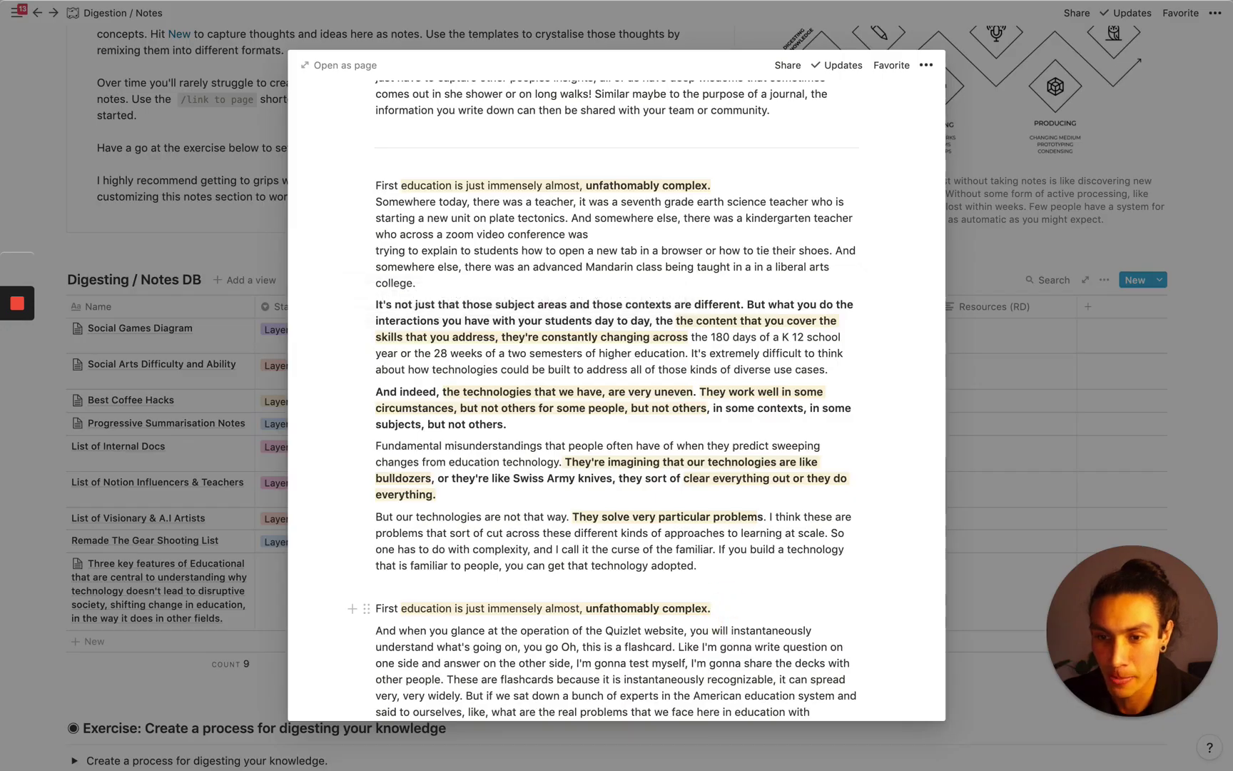
type("the content that you cover the skills that you address, they're constantly changing across")
key("Return")
key("ctrl+v")
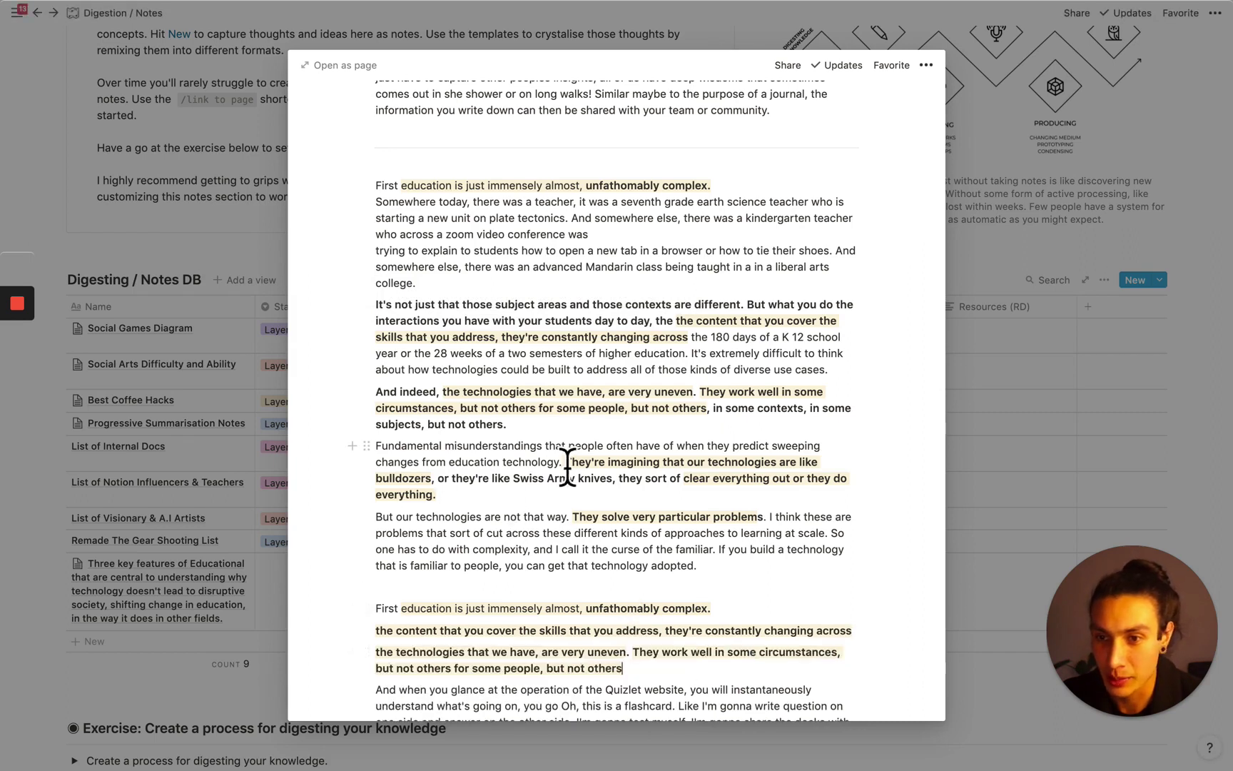
Step: Copy the highlighted "They're imagining that our technologies are like bulldozers" and "clear everything out or they do everything." onto separate lines below the collected passages
left_click_drag(566, 462, 441, 501)
type("They're imagining that our technologies are like bulldozers")
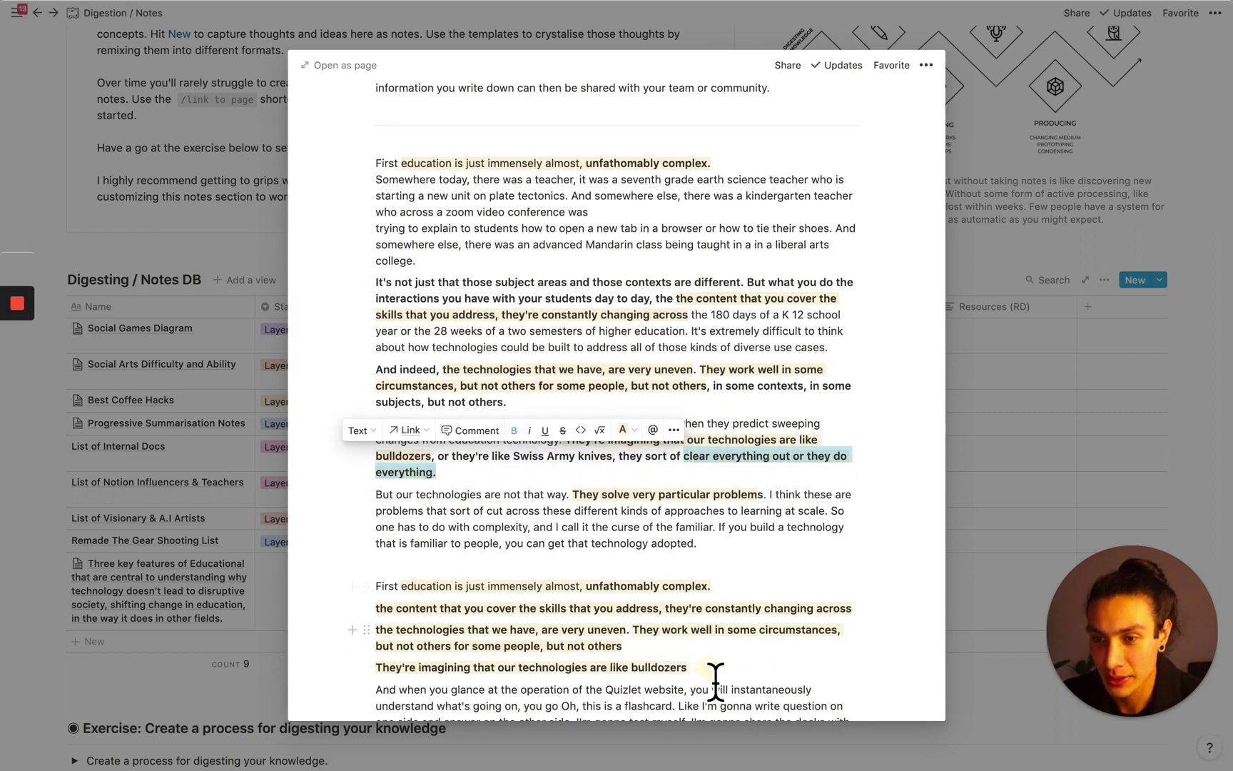
key("Return")
type("clear everything out or they do everything.")
Step: Copy "But our technologies are not that way. They solve very particular problems" to a new line ending the collected passages, followed by an empty line
left_click_drag(376, 472, 771, 490)
key("ctrl+c")
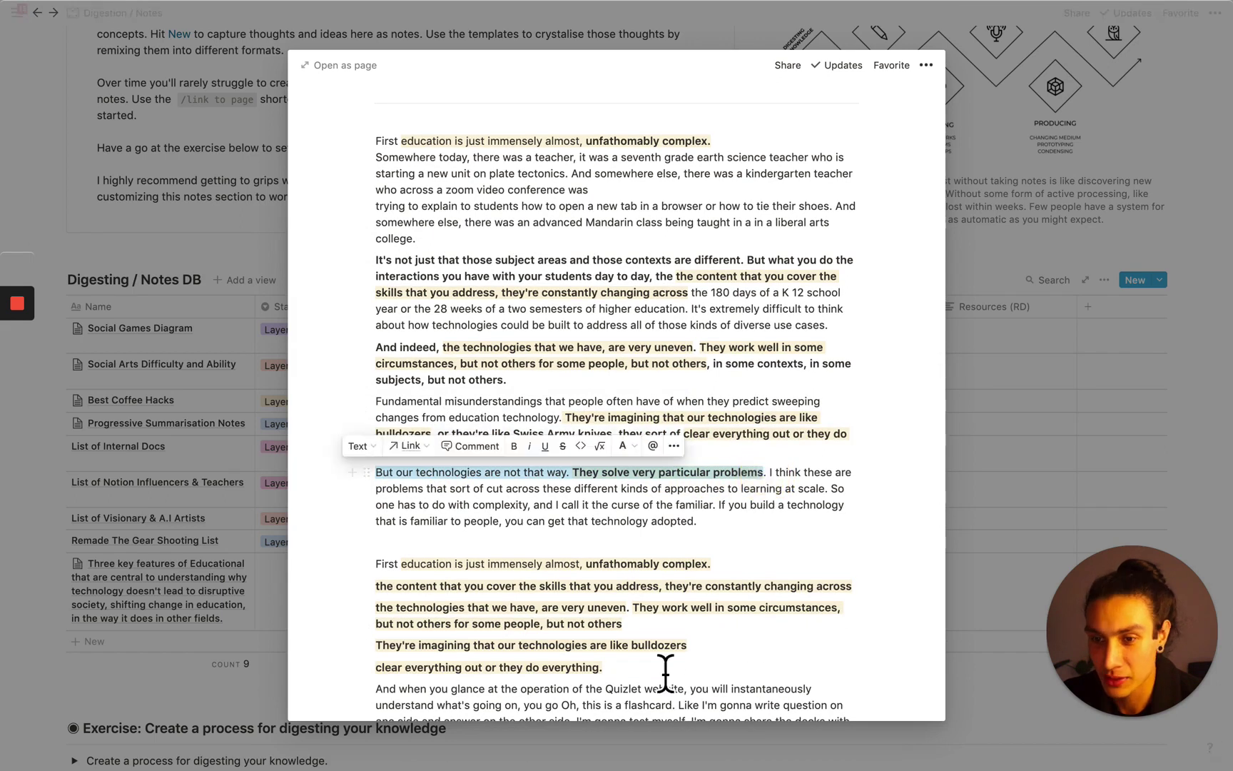
left_click(631, 667)
key("Return")
key("ctrl+v")
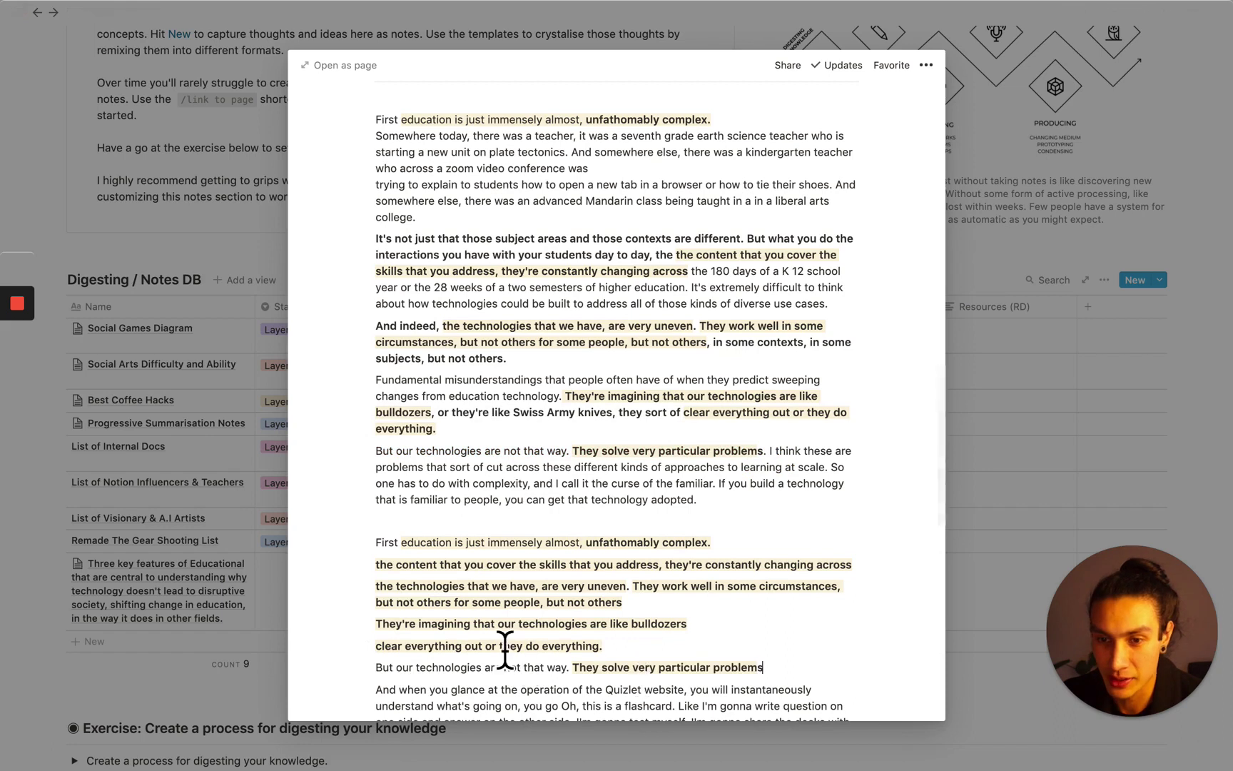
key("Return")
Step: Add a level 3 heading "Mini Summary" above the collected passages, followed by an empty line
left_click(405, 507)
key("Return")
type("### ")
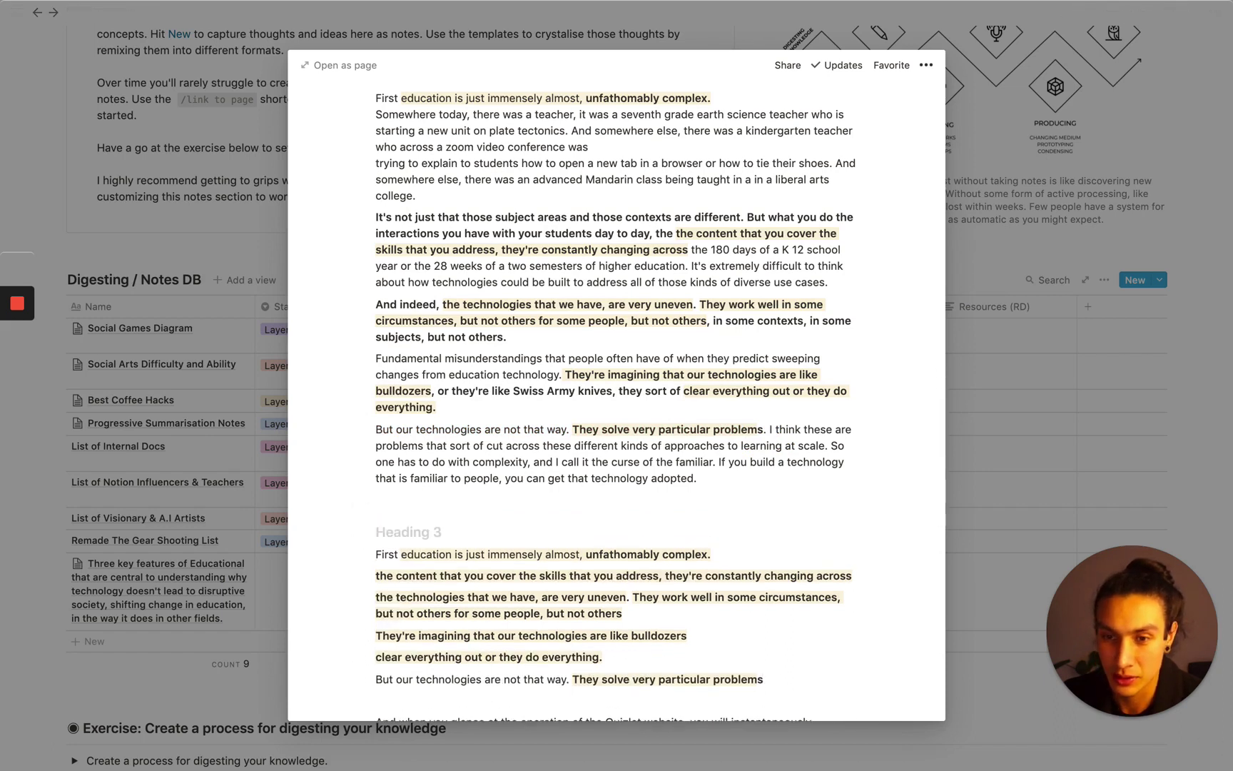
type("Min")
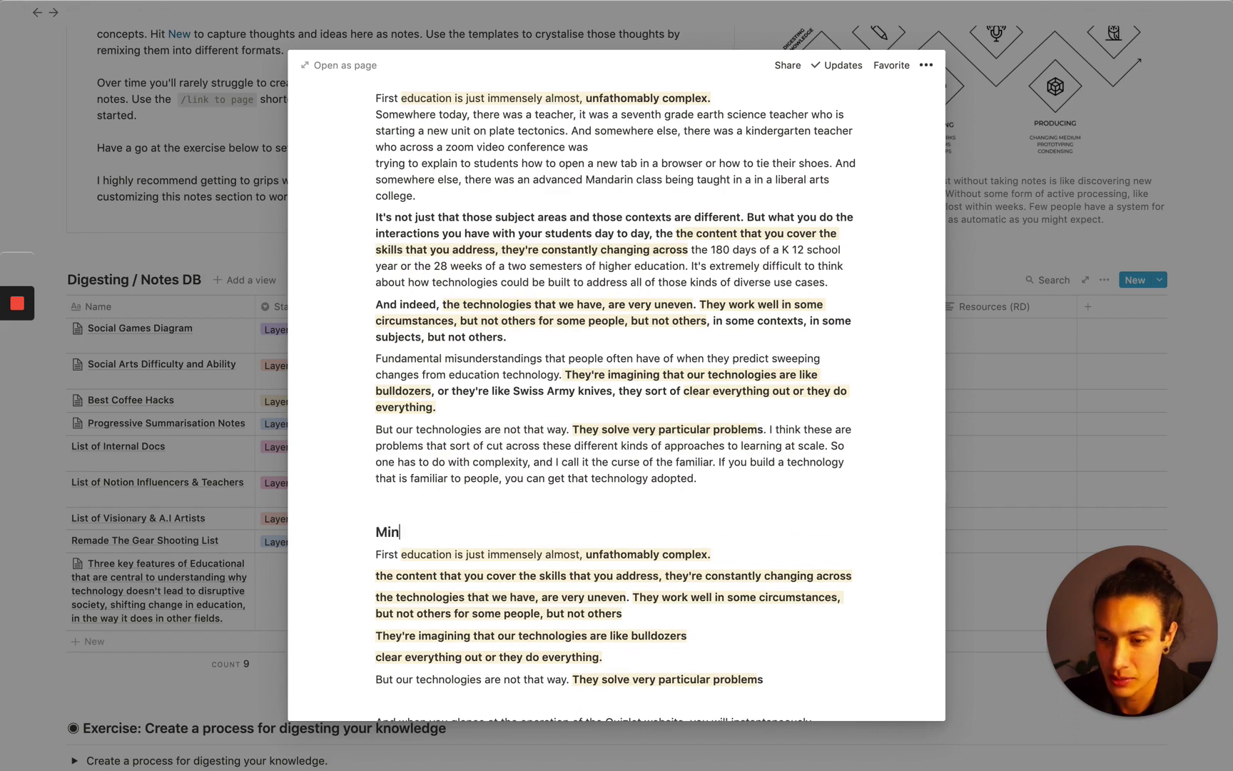
type("i Summary")
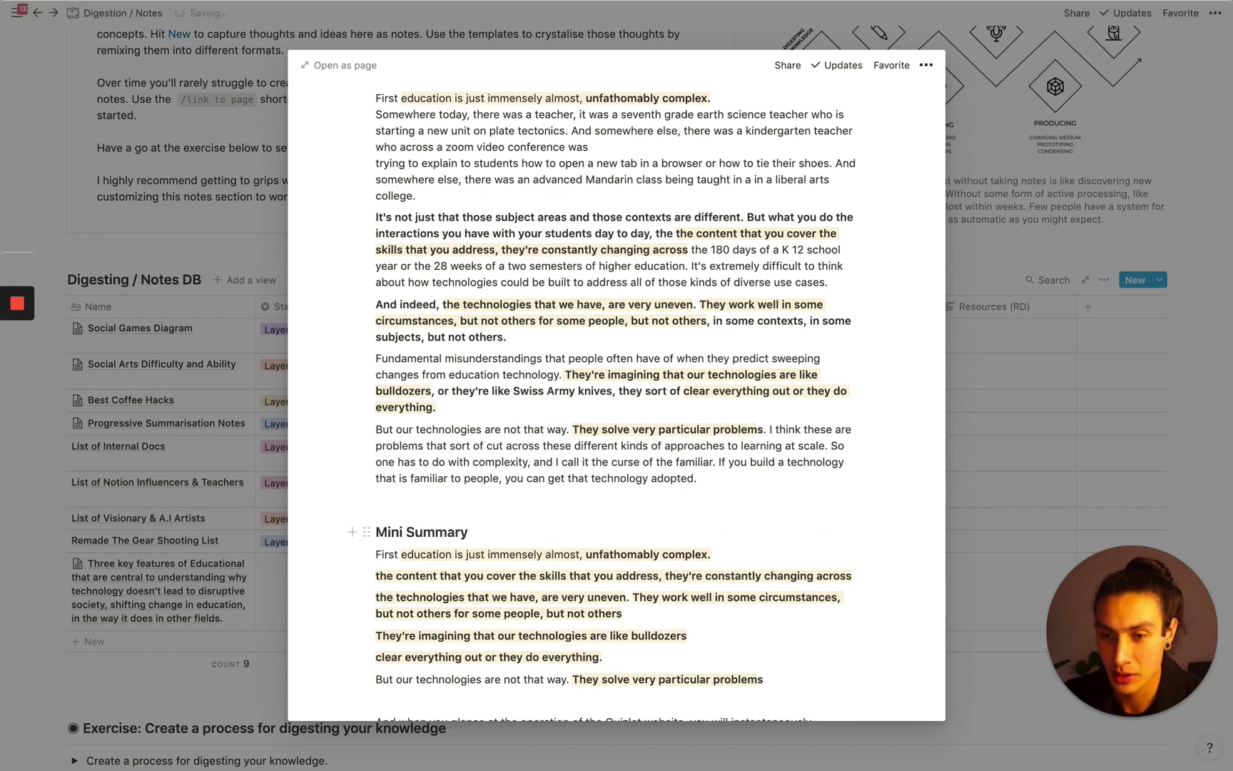
key("Return")
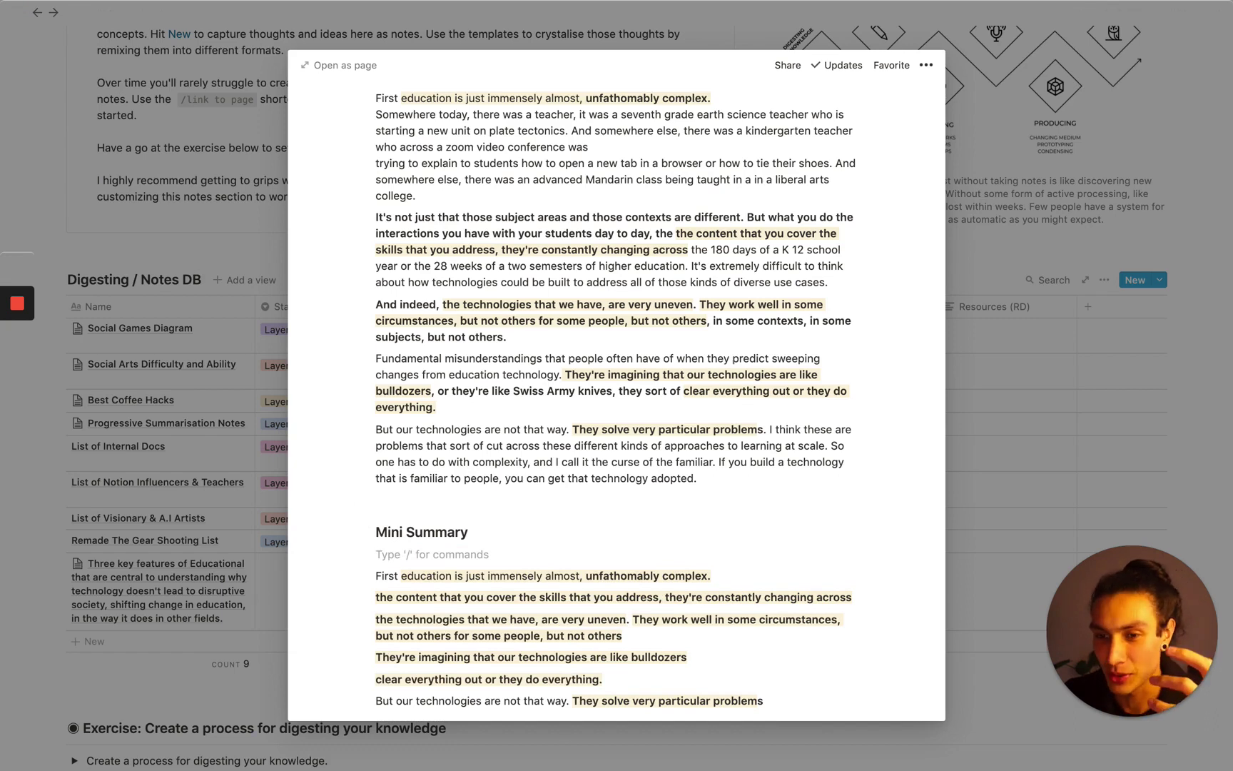
Step: Copy all the collected lines under the Mini Summary heading and close the note
scroll(561, 590, "down", 1)
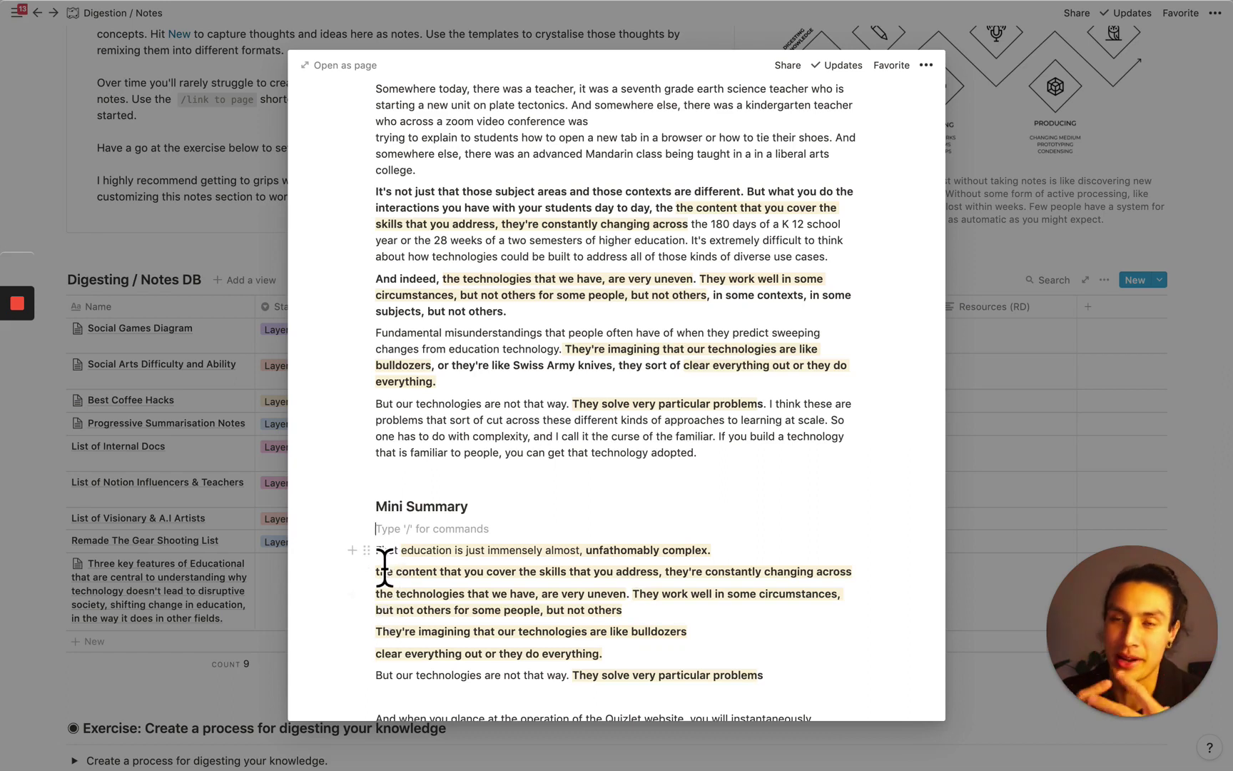
scroll(384, 567, "down", 1)
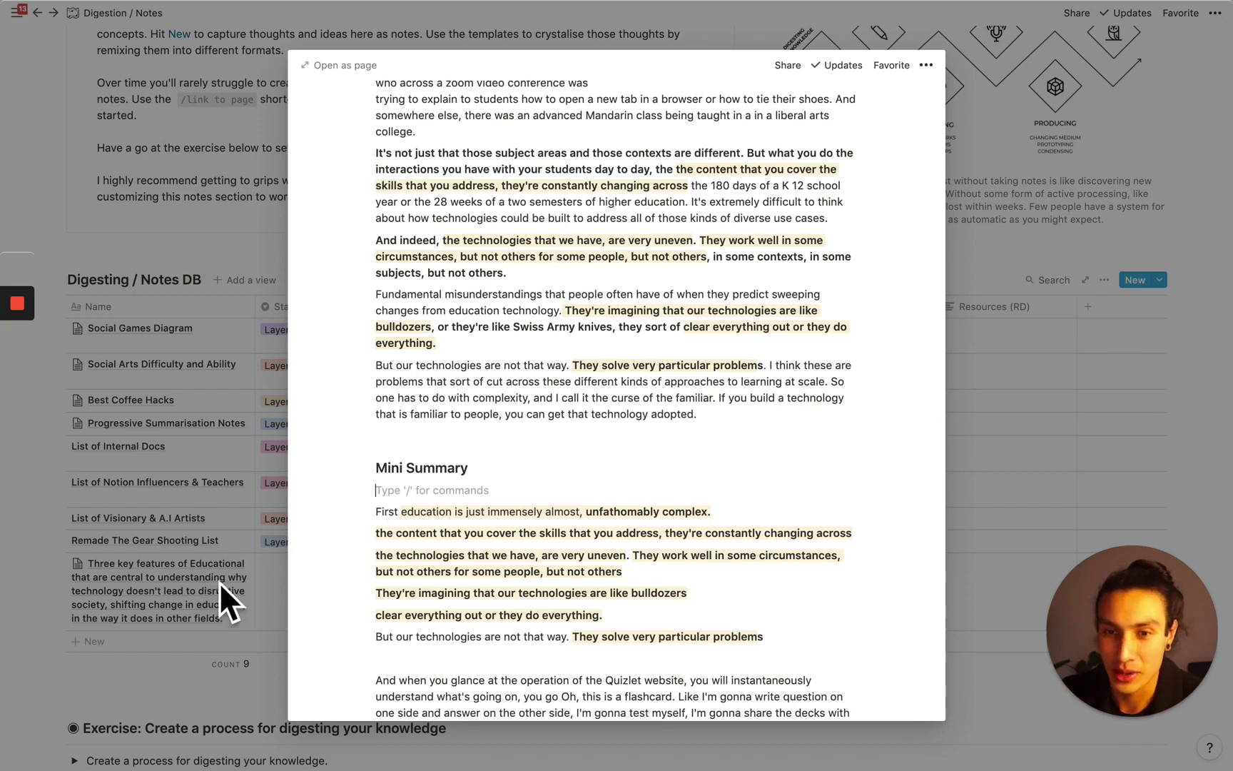
left_click_drag(748, 635, 764, 651)
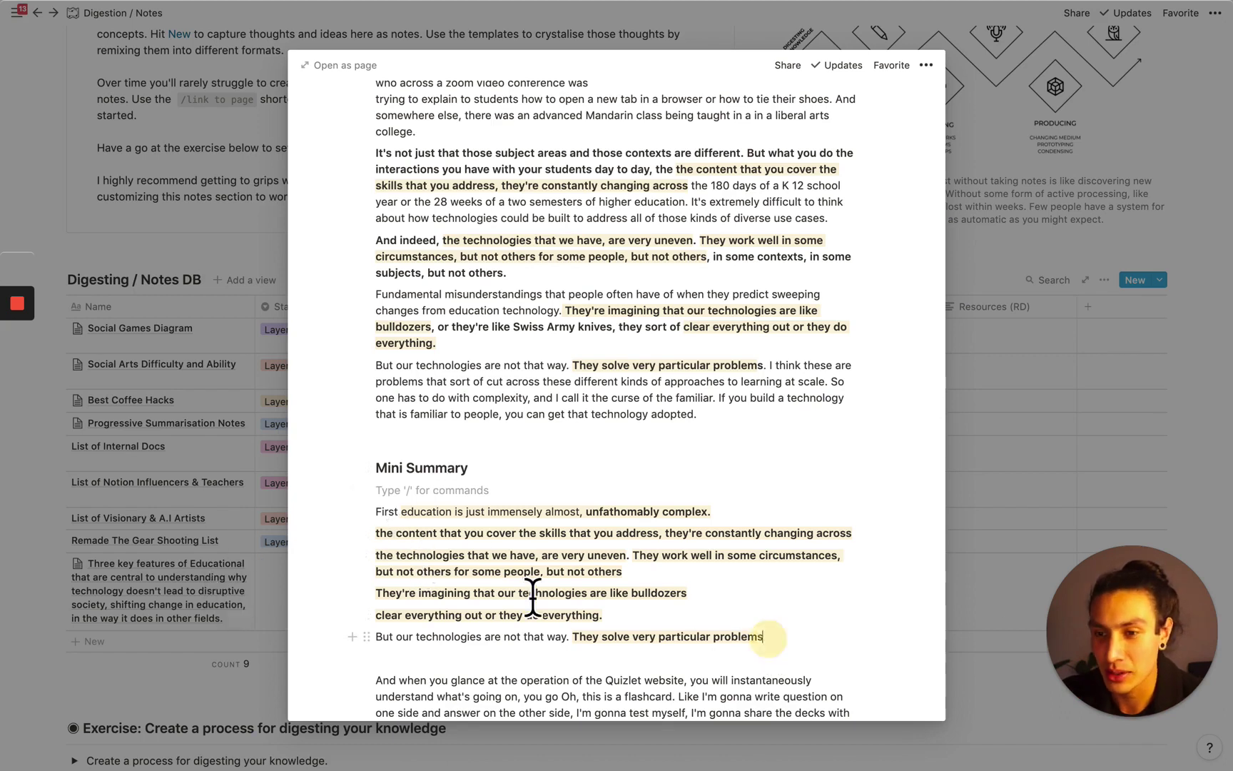
left_click_drag(426, 544, 382, 526)
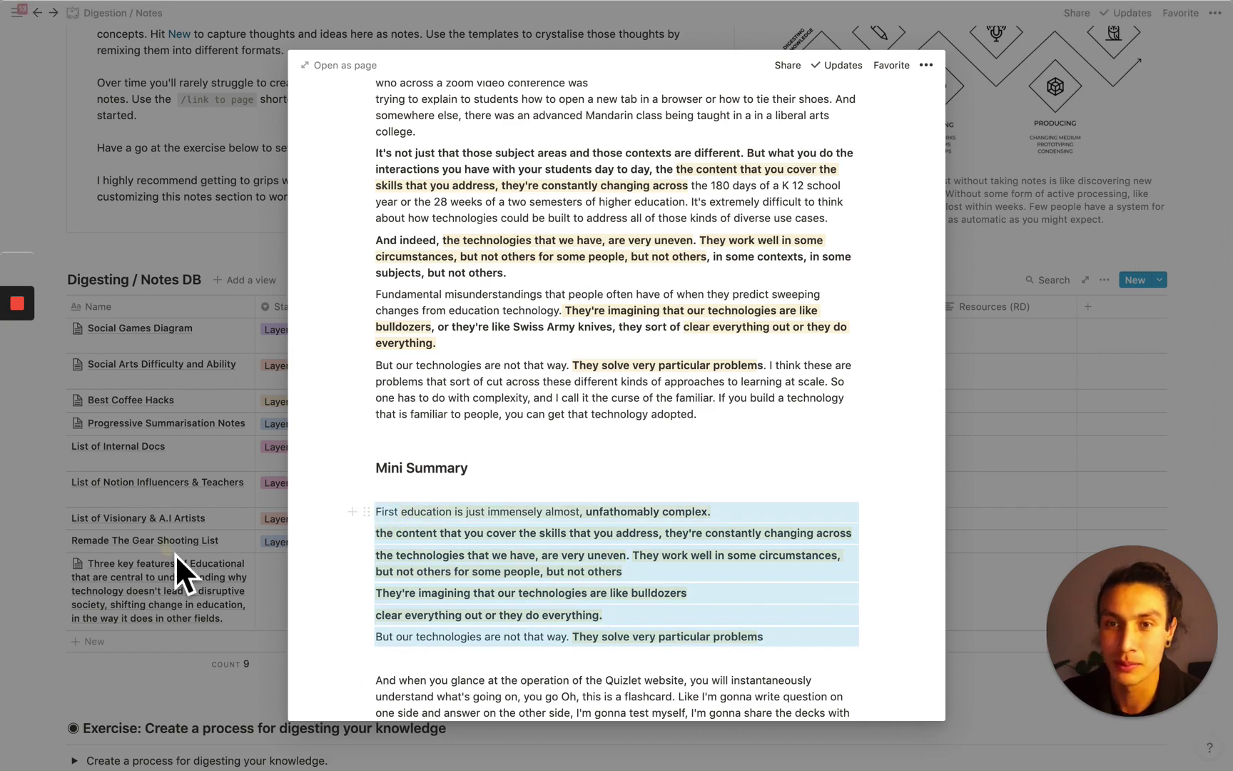
left_click(187, 674)
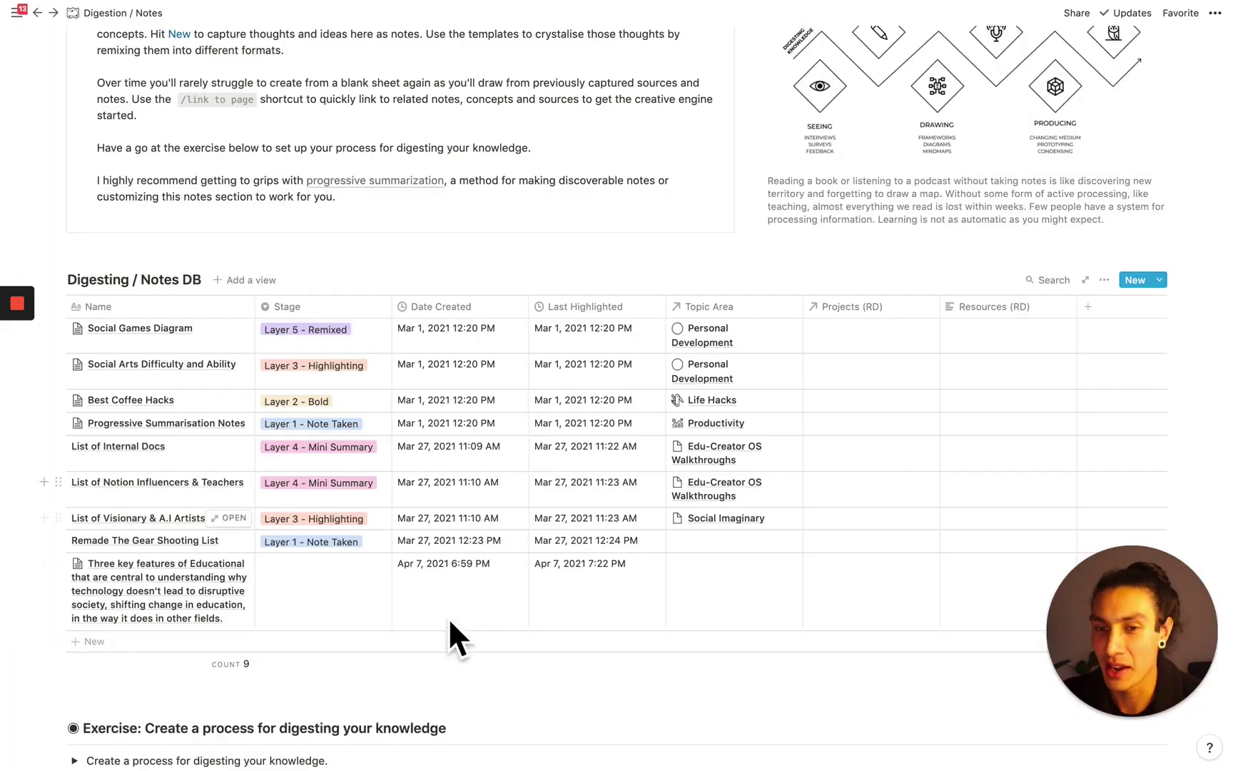
scroll(509, 595, "up", 1)
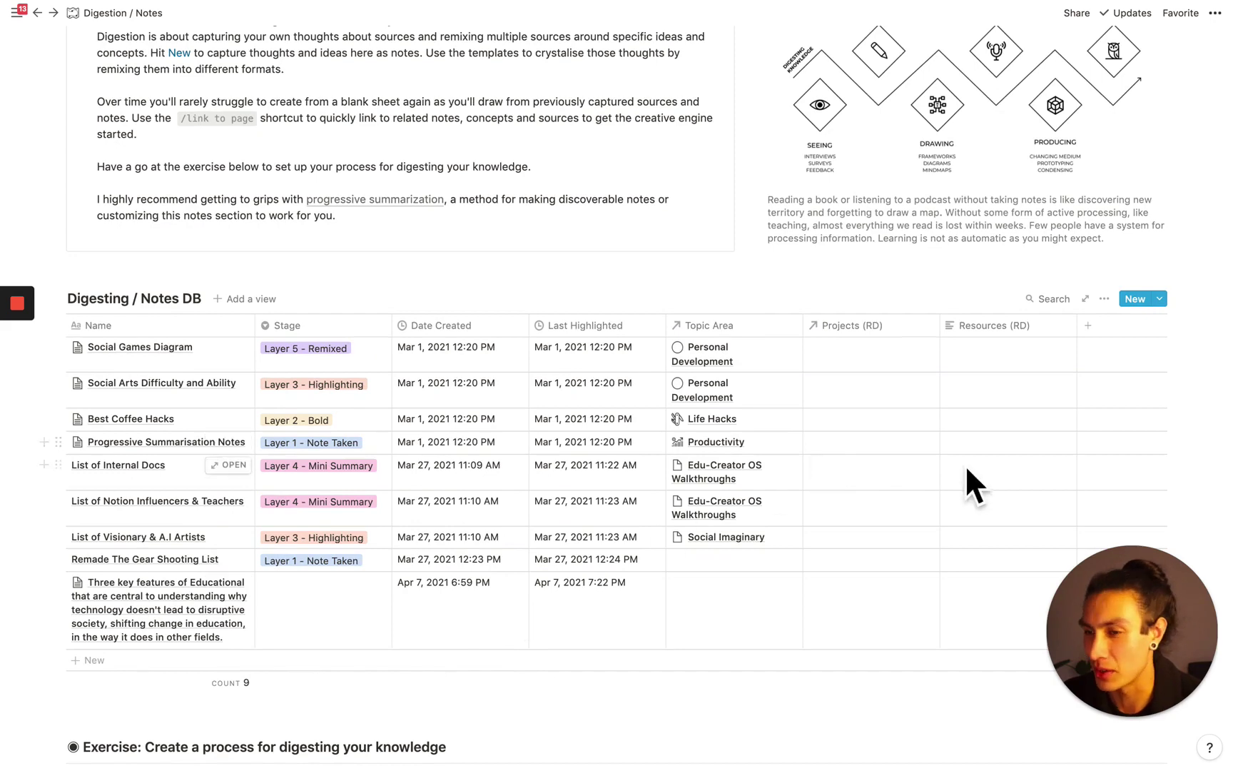
scroll(1018, 353, "up", 5)
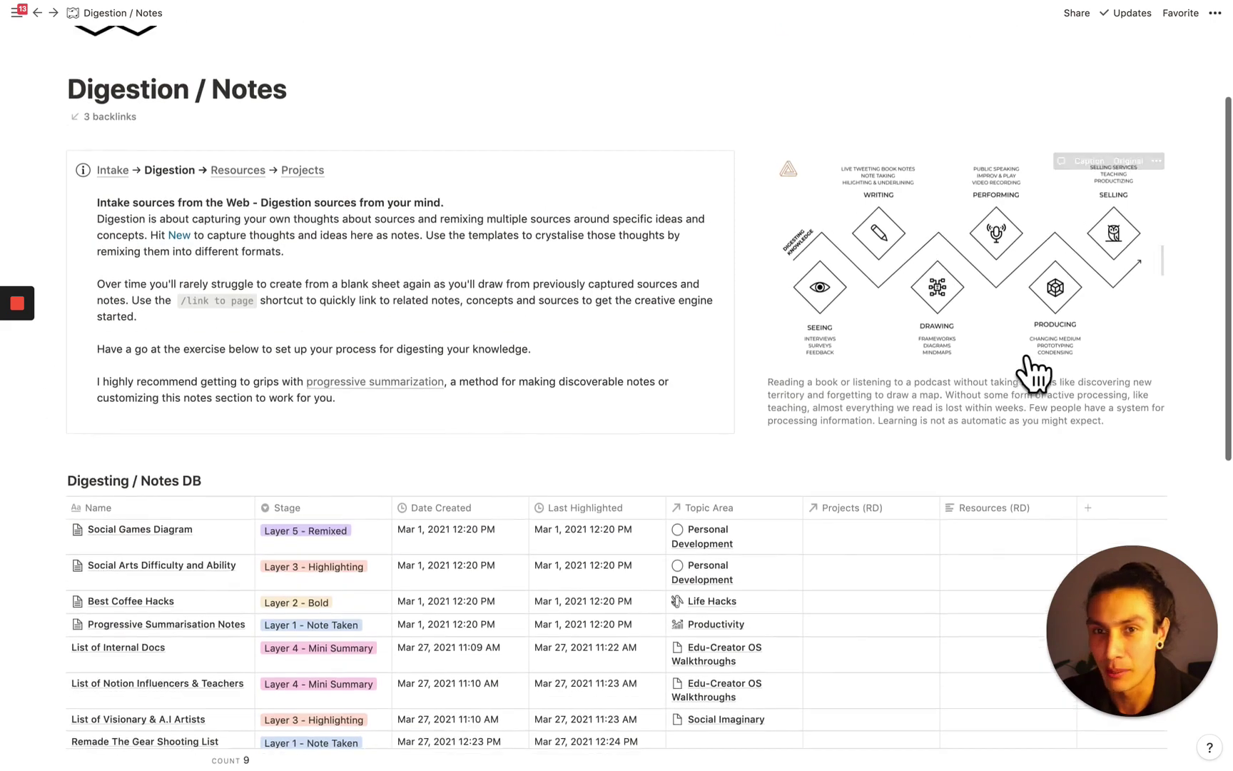
scroll(1034, 372, "up", 3)
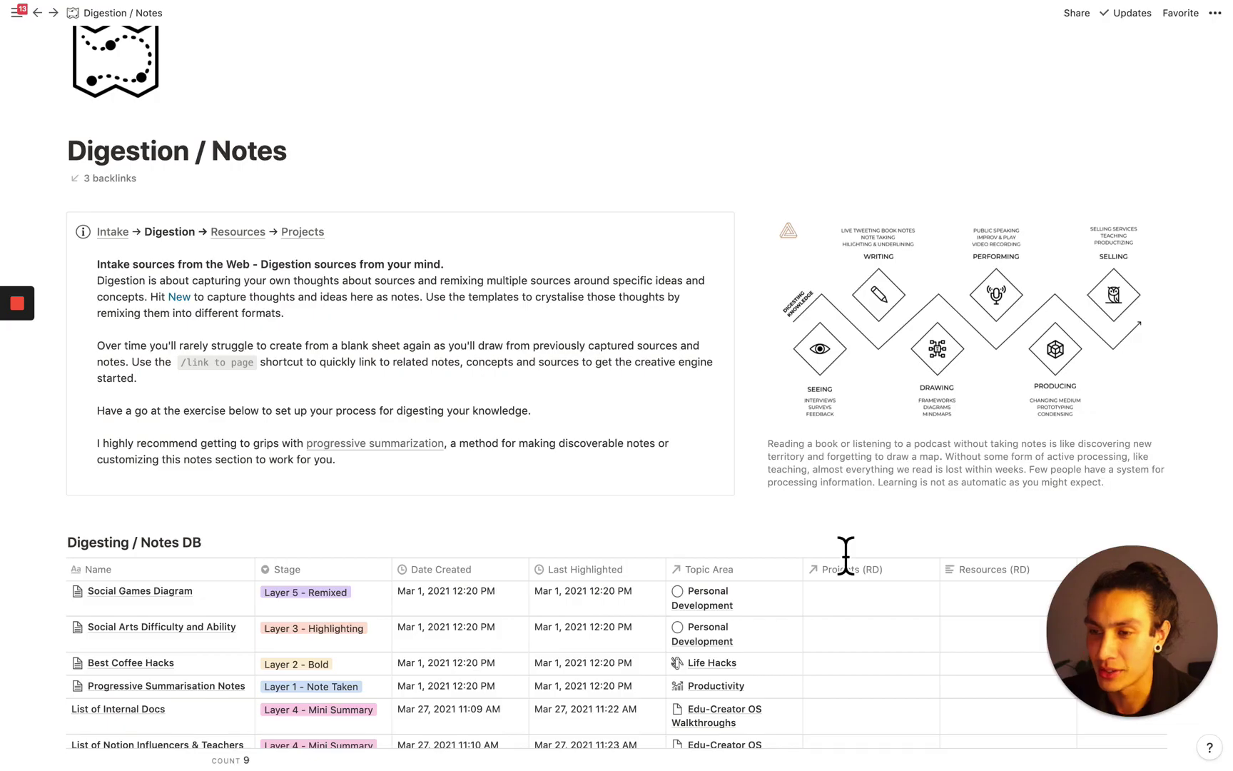
scroll(845, 545, "down", 3)
scroll(851, 463, "up", 3)
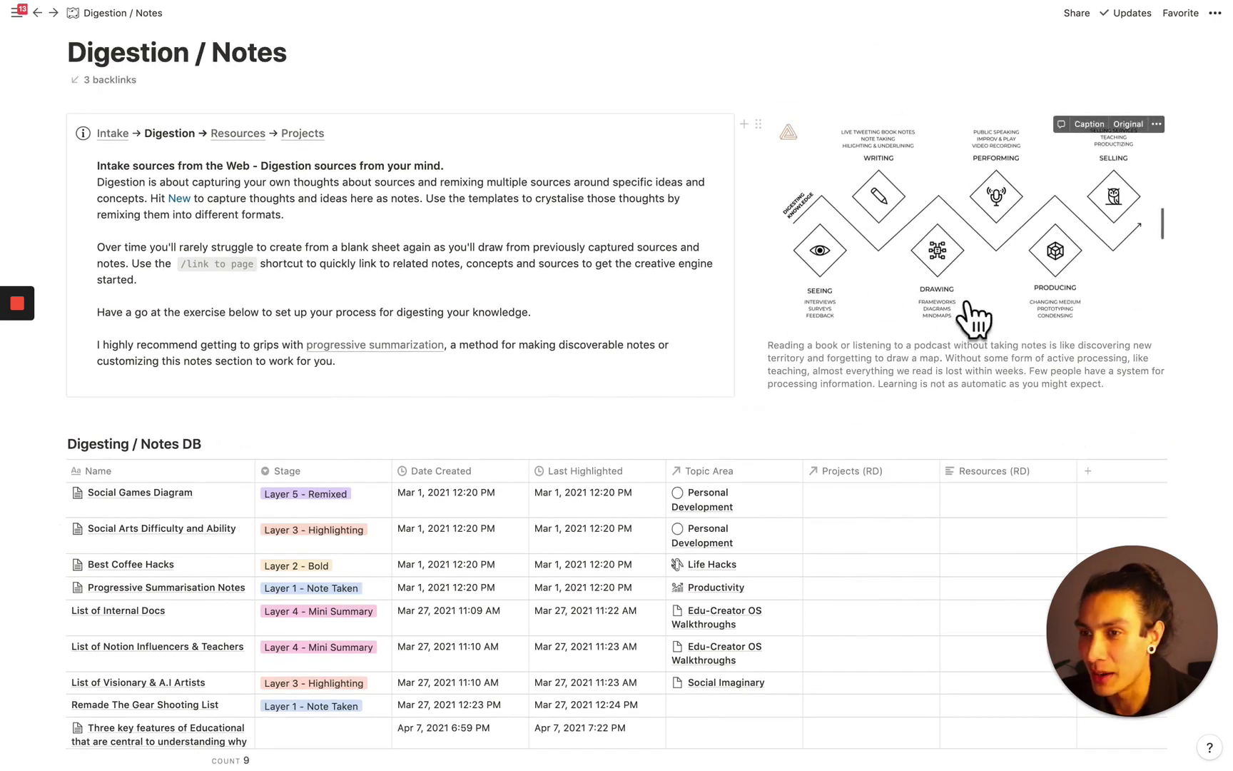
Step: Add a new entry to the Digesting / Notes DB, open it and apply the Draft Slide Deck Presentation template
scroll(970, 334, "down", 5)
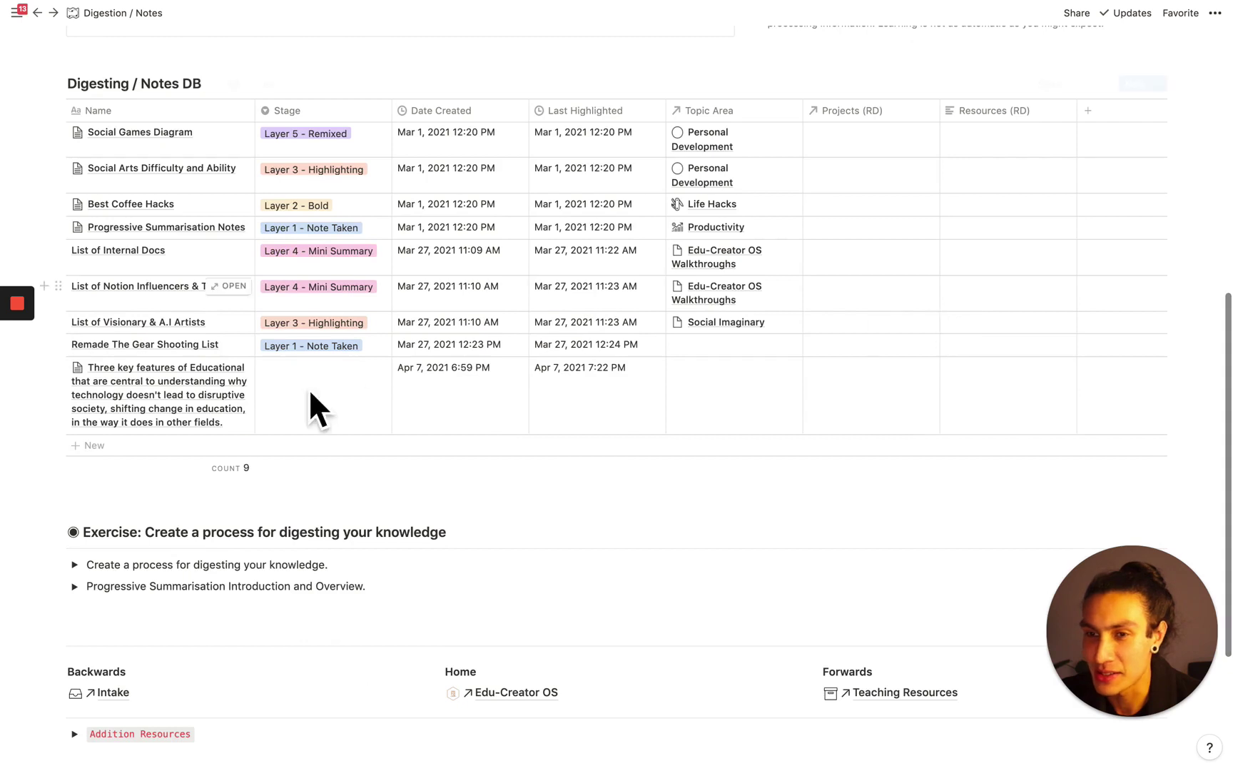
left_click(236, 448)
left_click(143, 528)
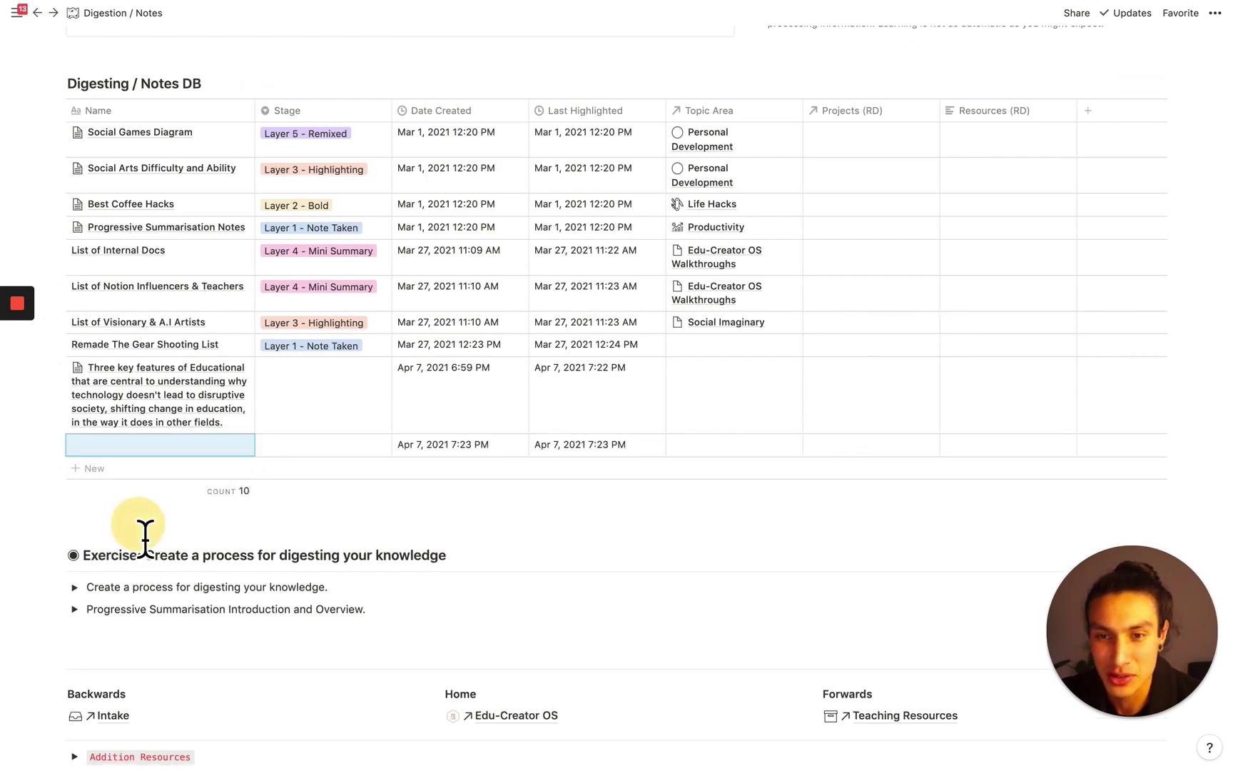
left_click(227, 444)
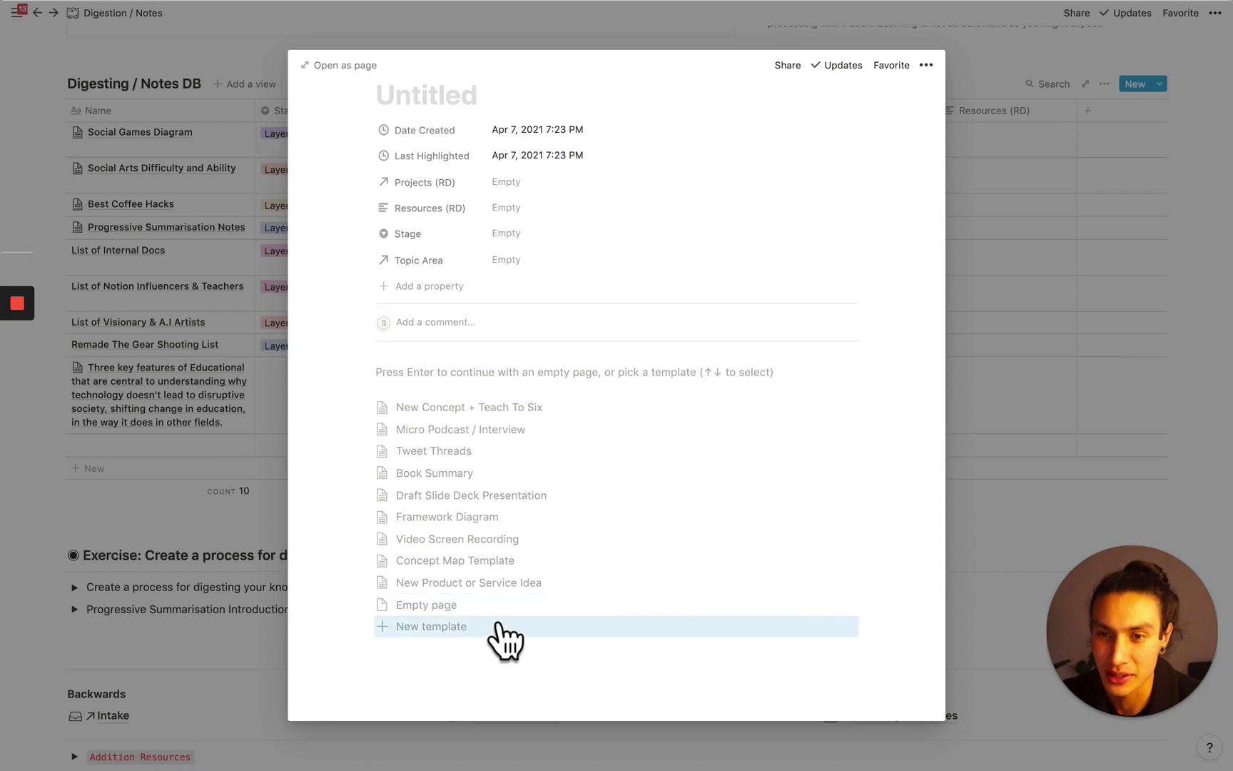
left_click(490, 520)
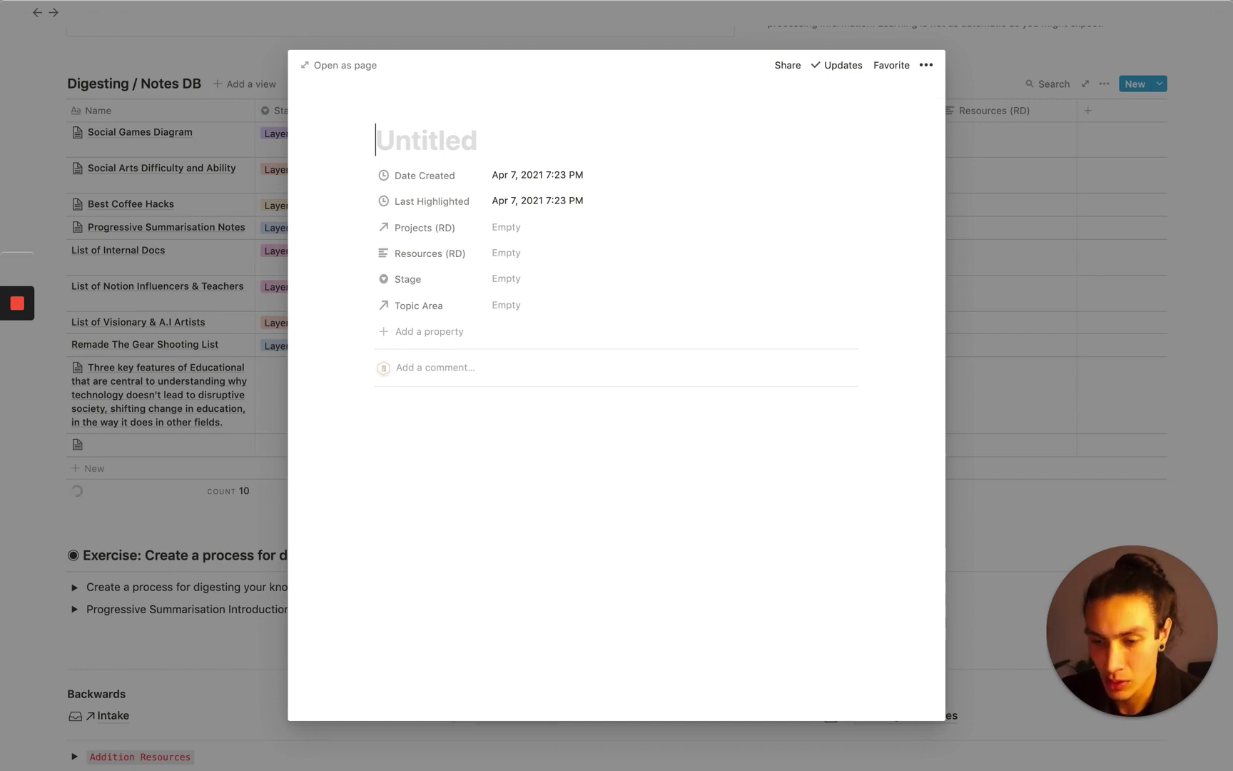
Step: Title the new note "Why Ed-Tech Fails to Disrupt Education"
type("Why Ed")
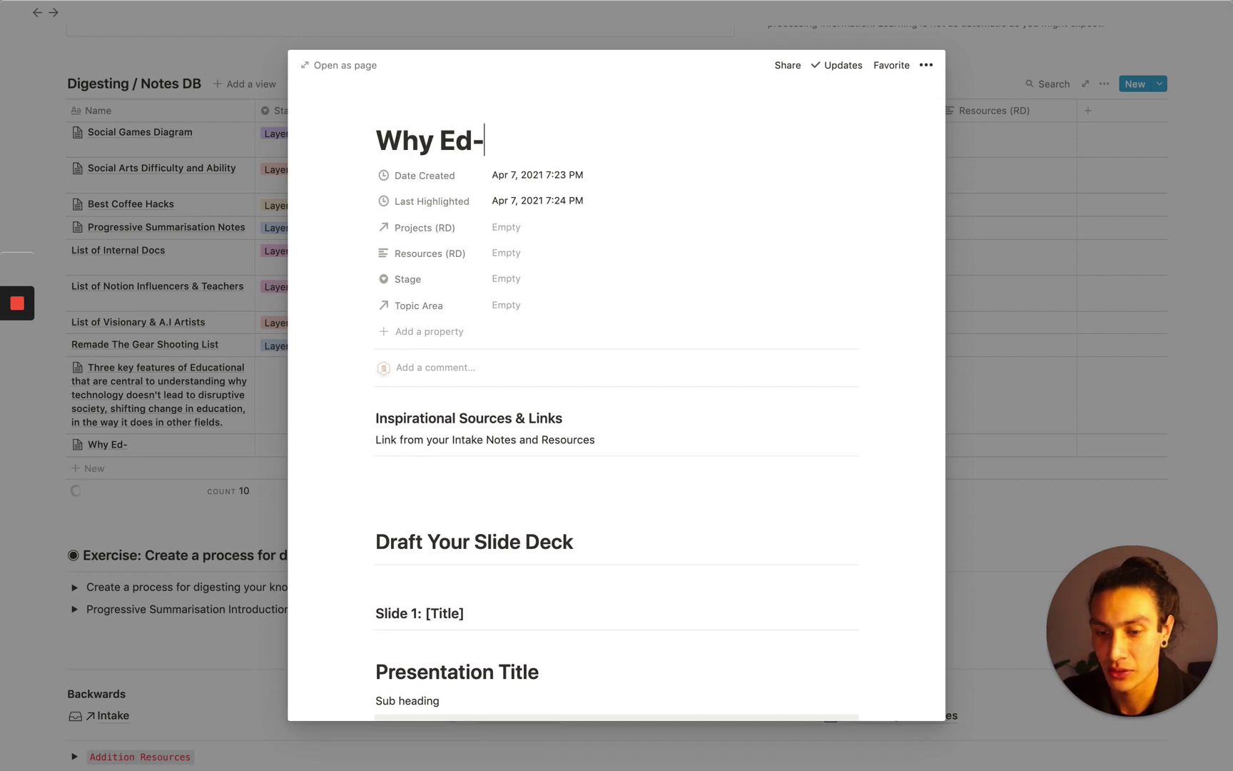
type("-Tech Fails to Disrupt E")
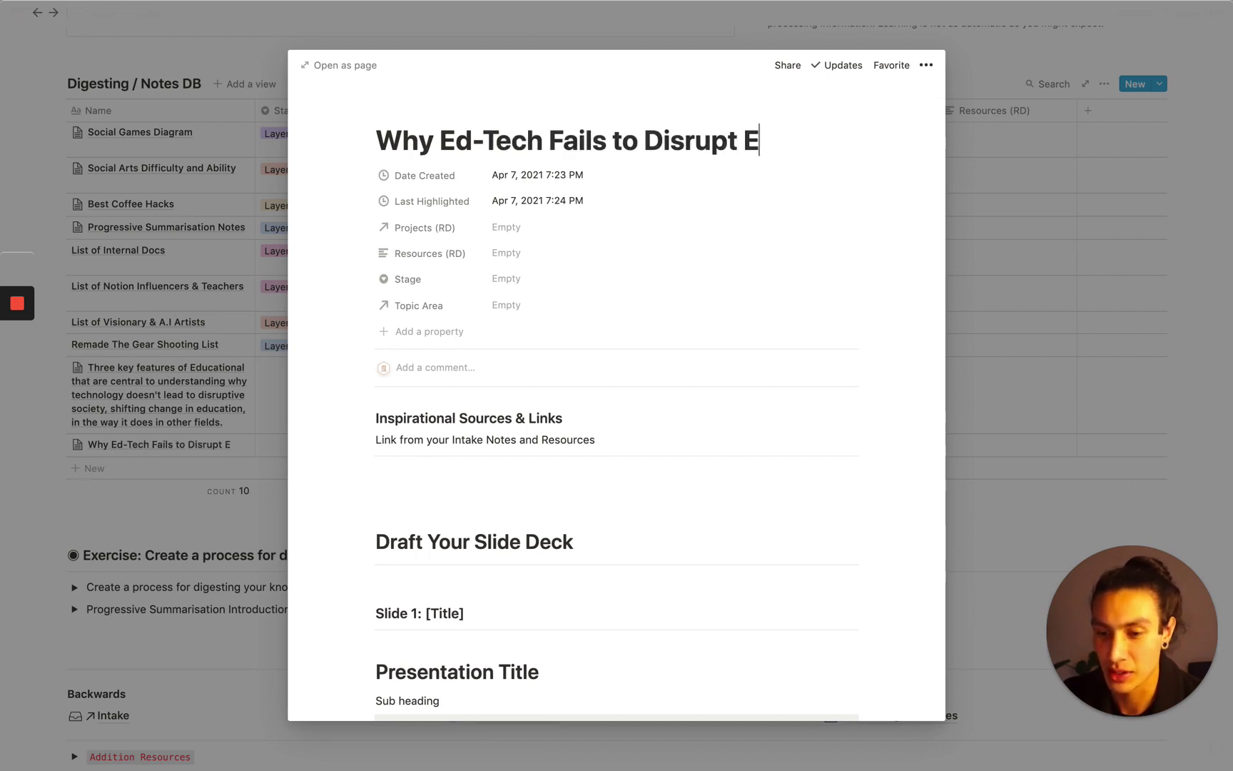
type("ducation")
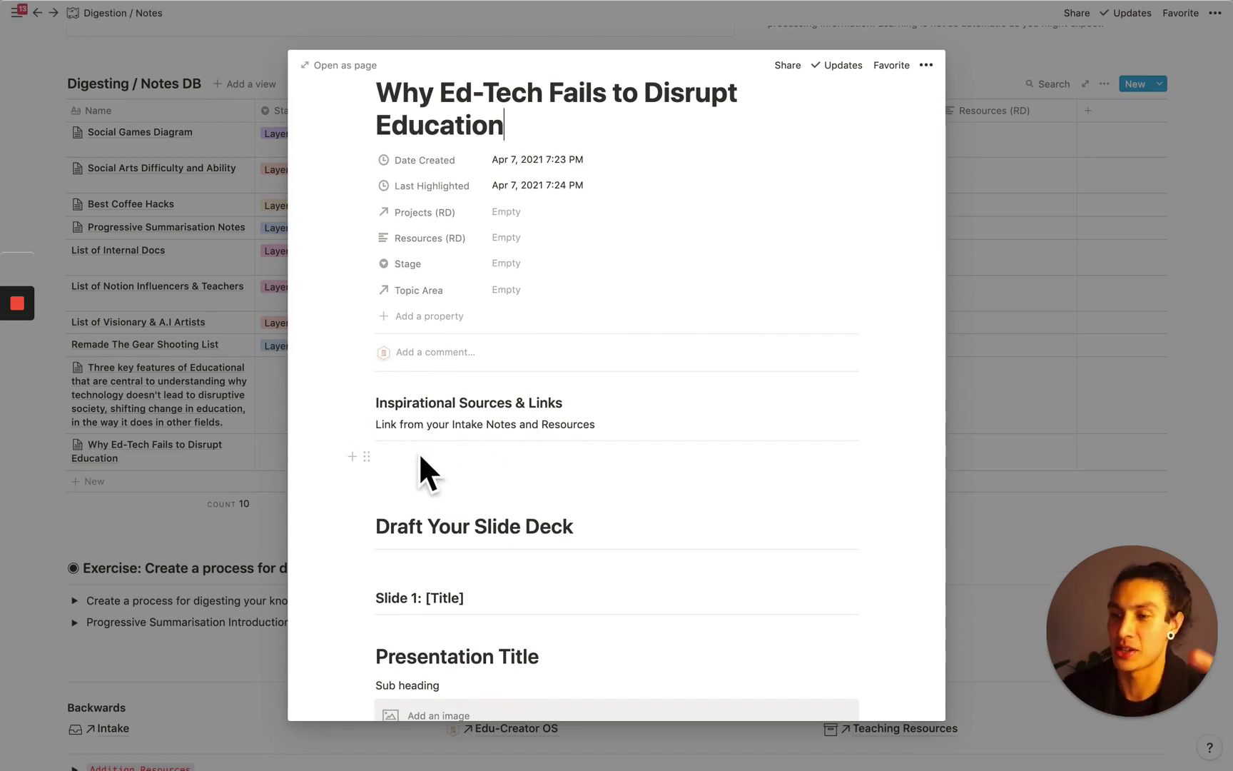
Step: Paste the copied mini summary lines into the Inspirational Sources & Links section, above the Draft Your Slide Deck heading
left_click(414, 479)
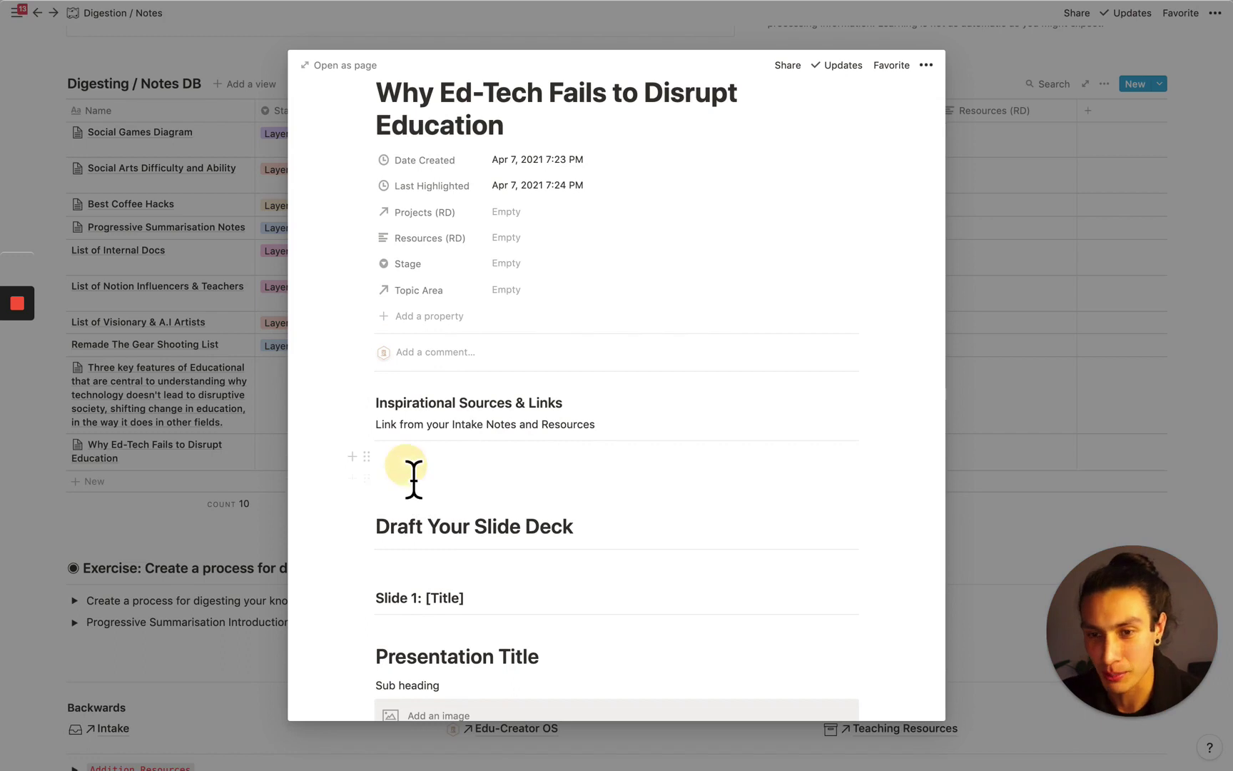
type("First education is just immensely almost, unfathomably complex. the content that you cover the skills that you address, they're constantly changing across the technologies that we have, are very uneven. They work well in some circumstances, but not others for some people, but not others They're imagining that our technologies are like bulldozers clear everything out or they do everything. But our technologies are not that way. They solve very particular problems")
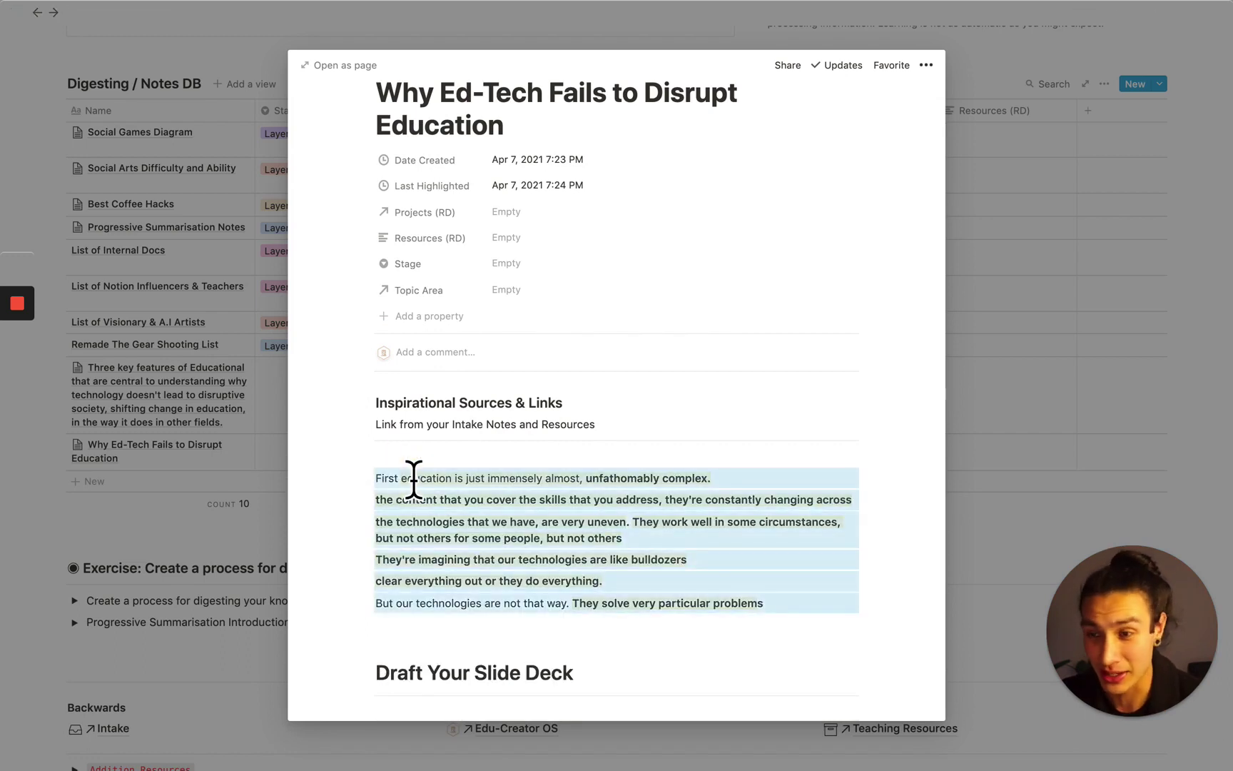
scroll(578, 568, "down", 2)
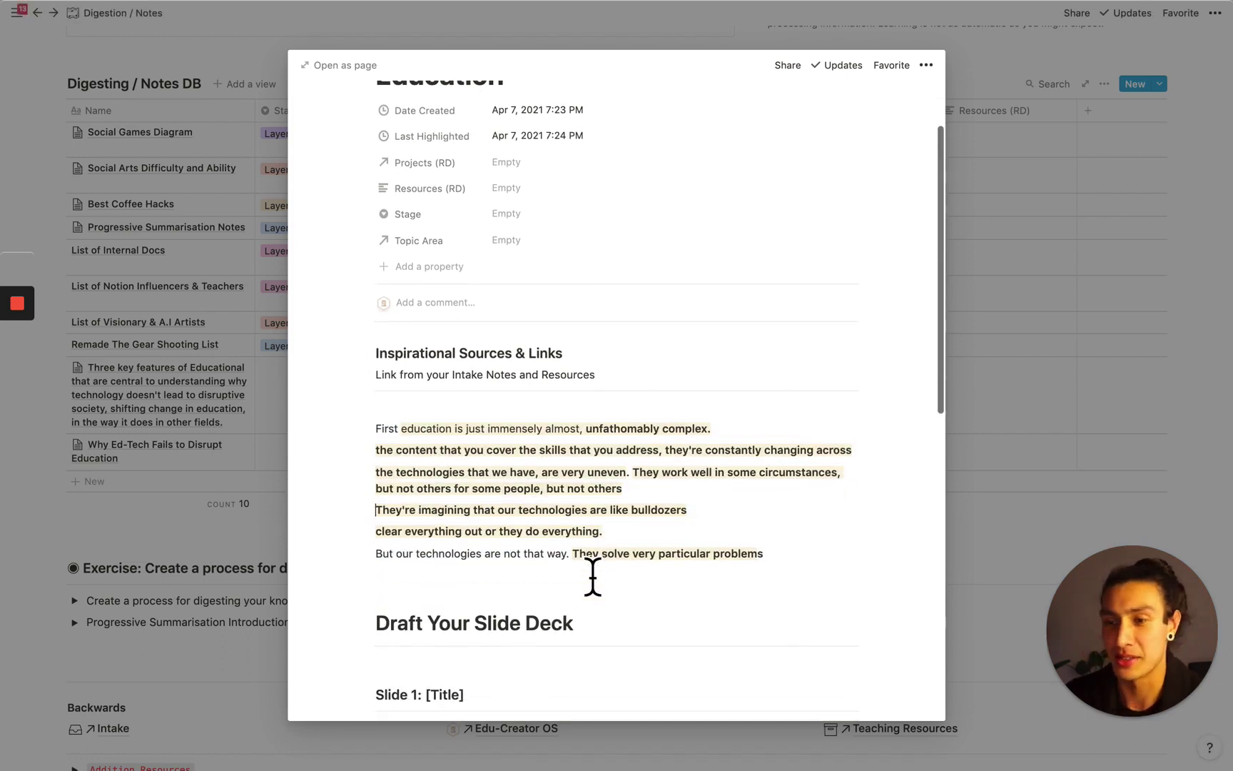
scroll(592, 576, "down", 1)
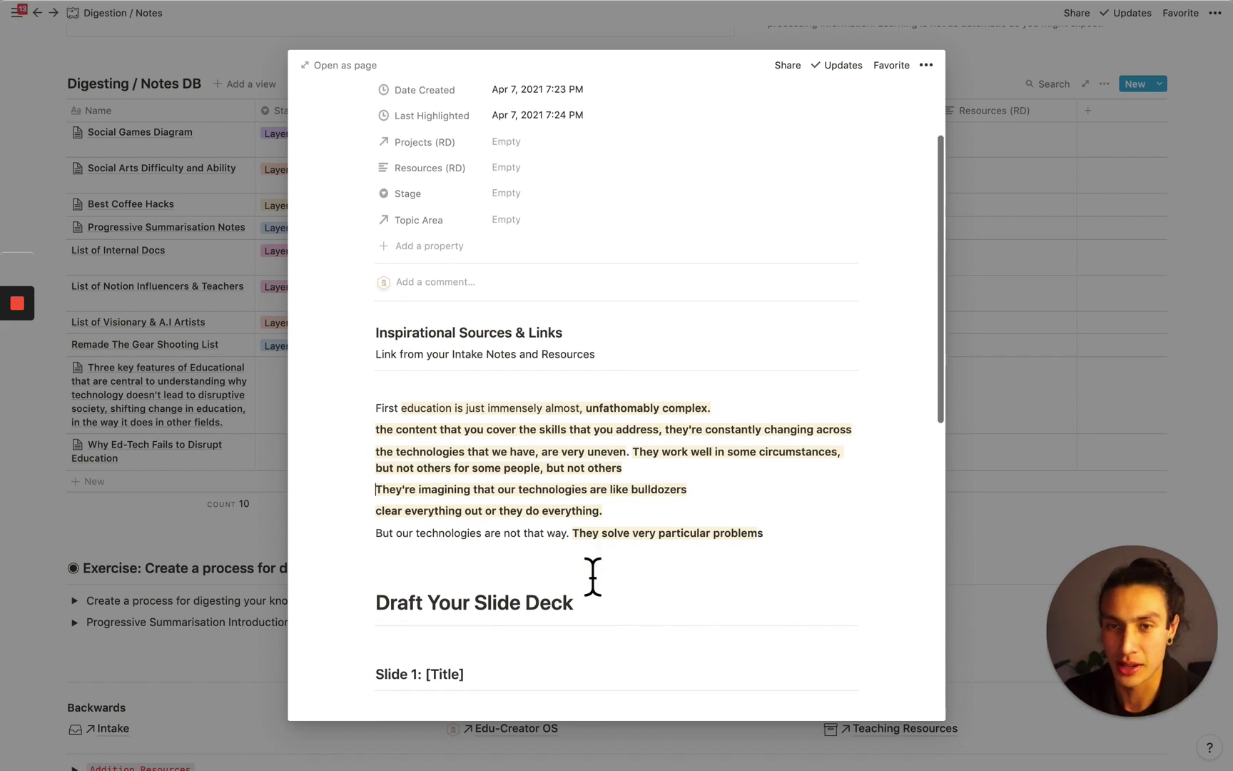
left_click(416, 389)
type("/link")
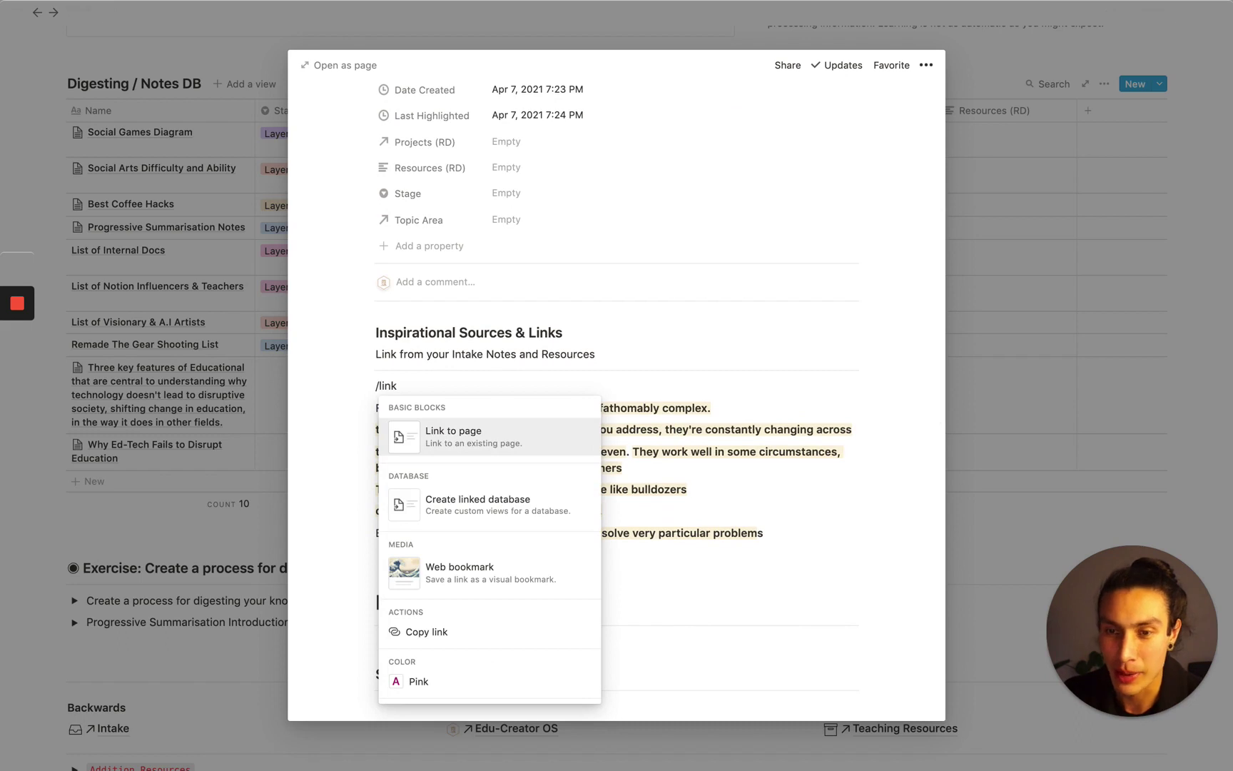
key("Return")
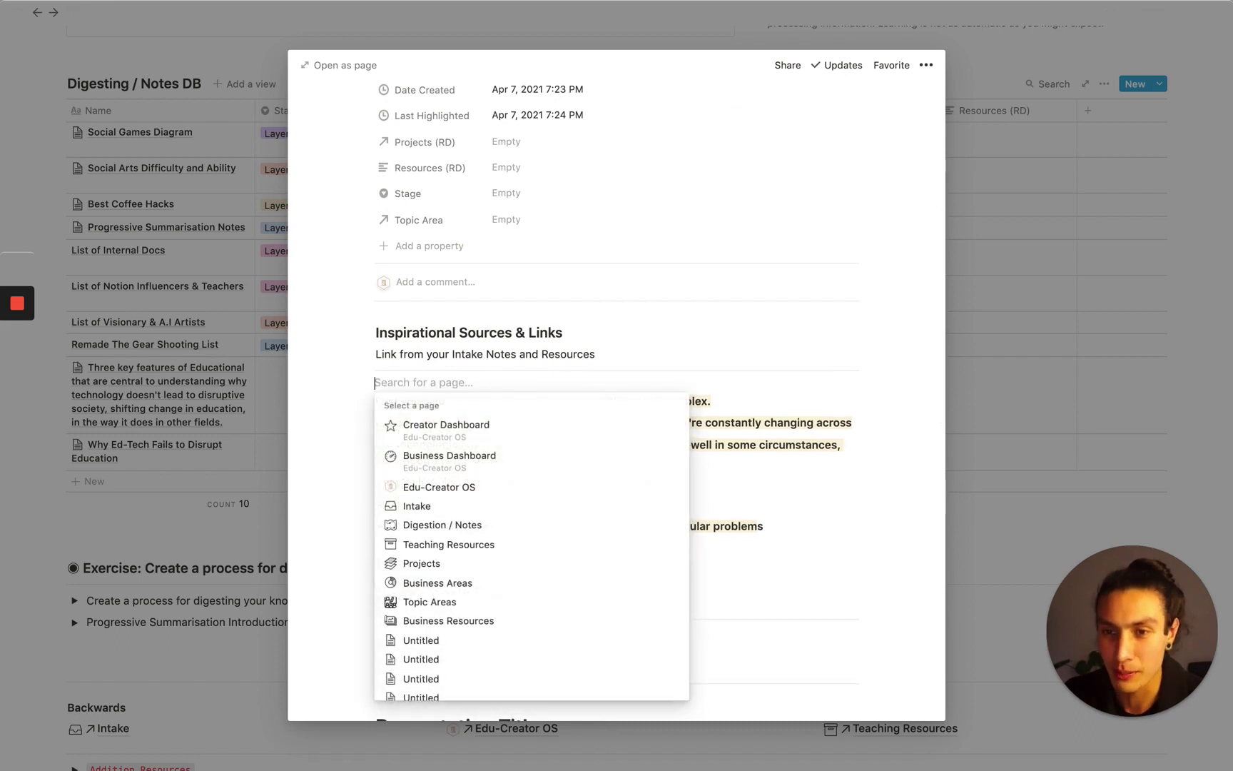
left_click(760, 502)
scroll(449, 391, "down", 1)
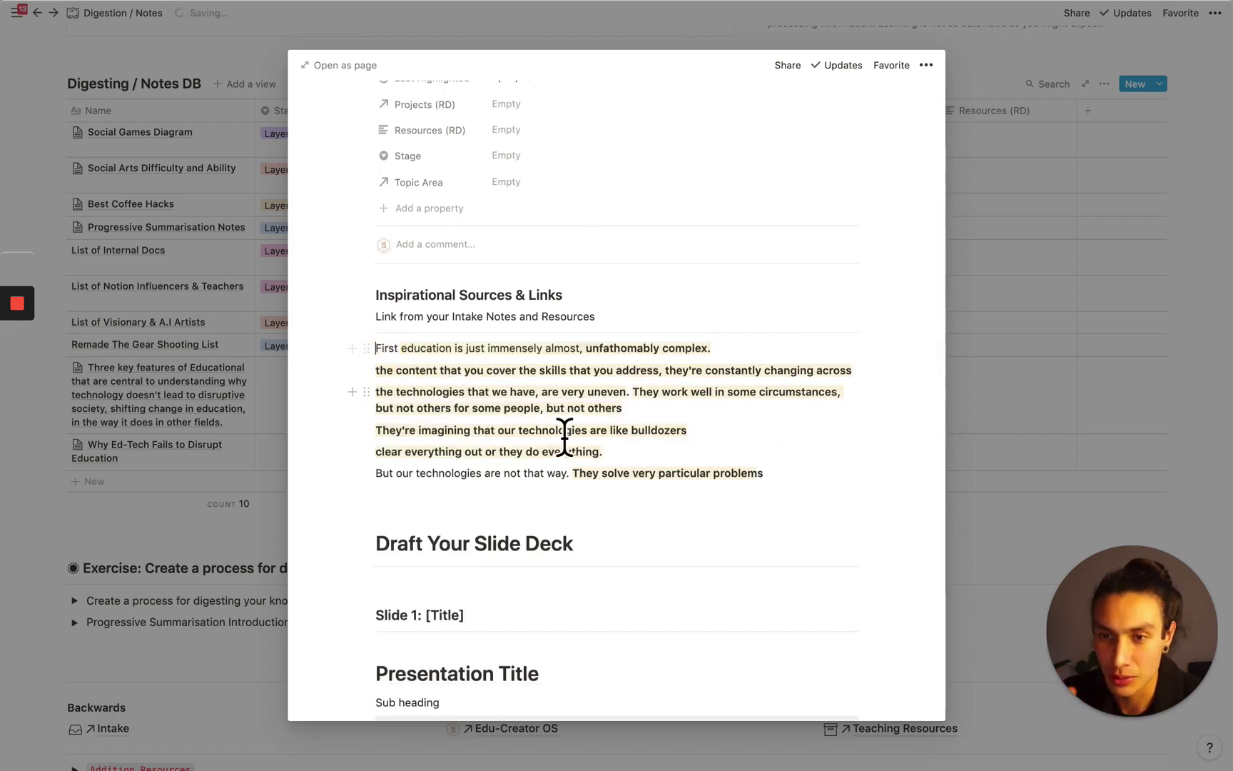
key("Return")
Step: Replace the "Presentation Title" placeholder under Slide 1 with the note's title, "Why Ed-Tech Fails to Disrupt Education"
scroll(606, 467, "down", 5)
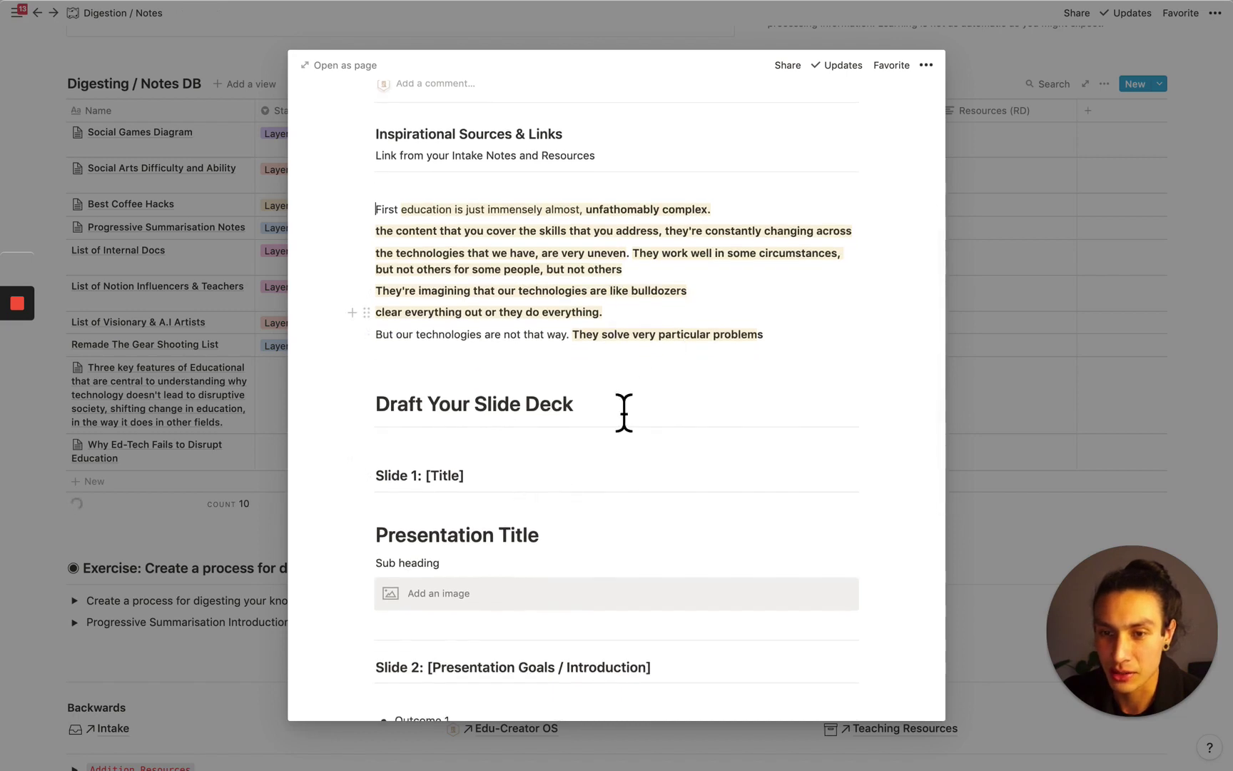
scroll(486, 500, "up", 8)
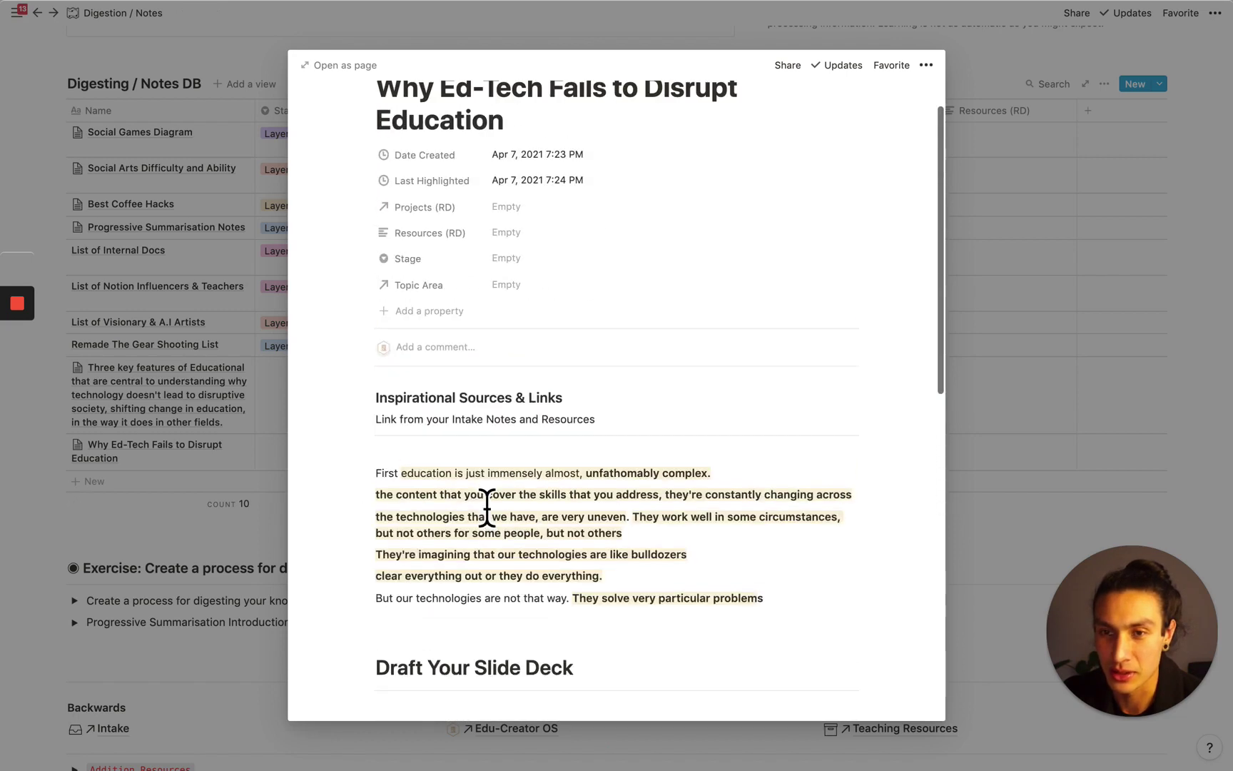
scroll(572, 413, "down", 8)
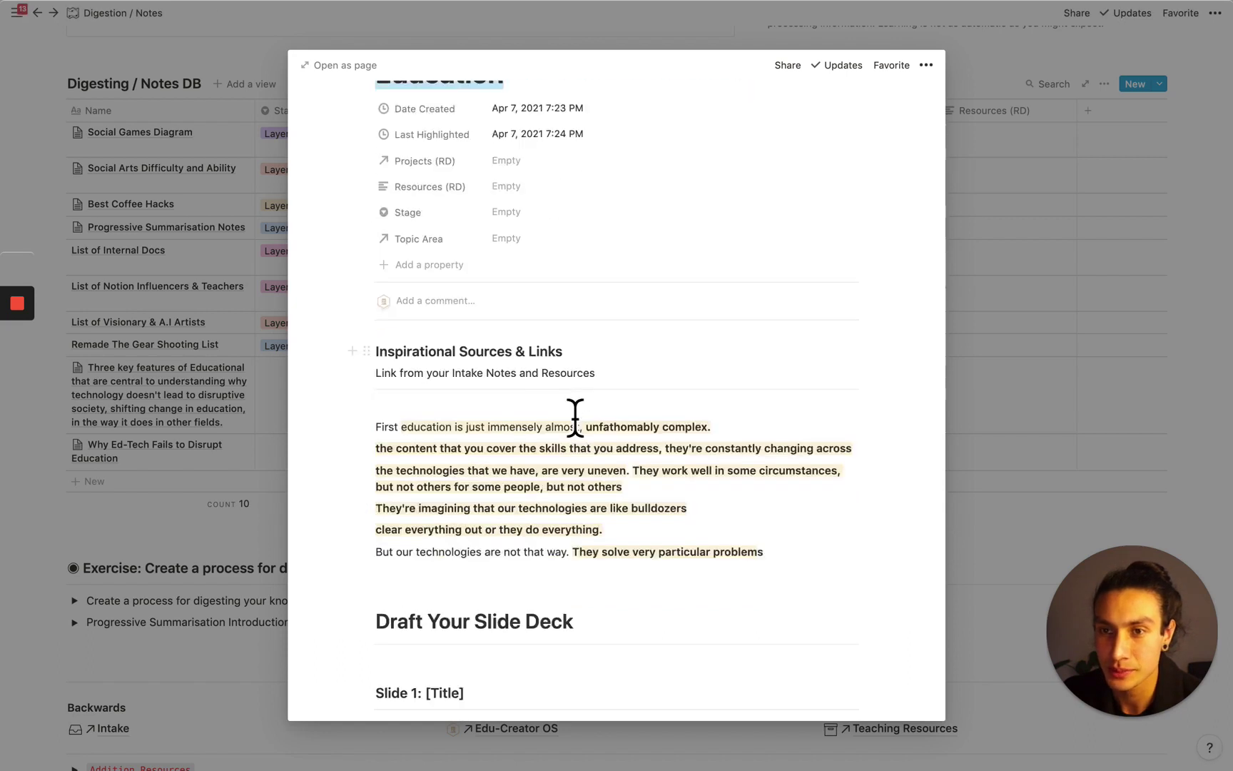
triple_click(385, 550)
type("Why Ed-Tech Fails to Disrupt Education")
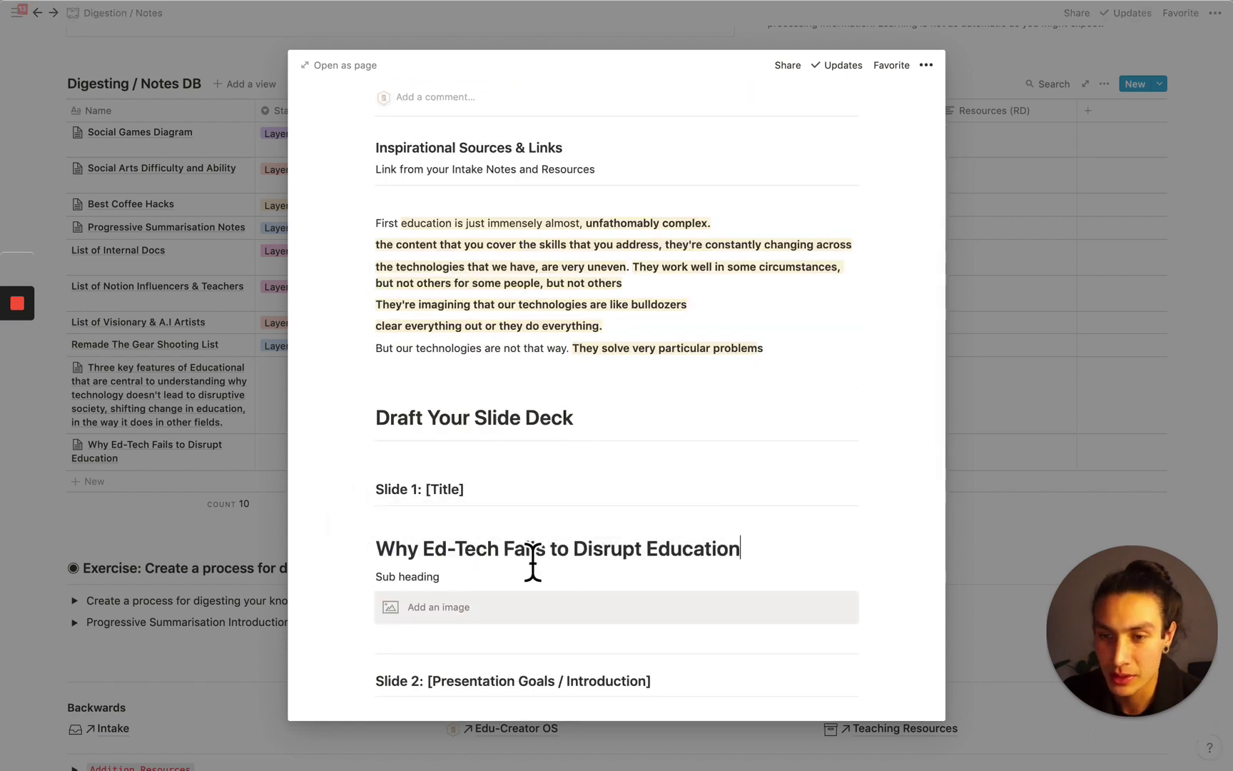
scroll(534, 584, "down", 1)
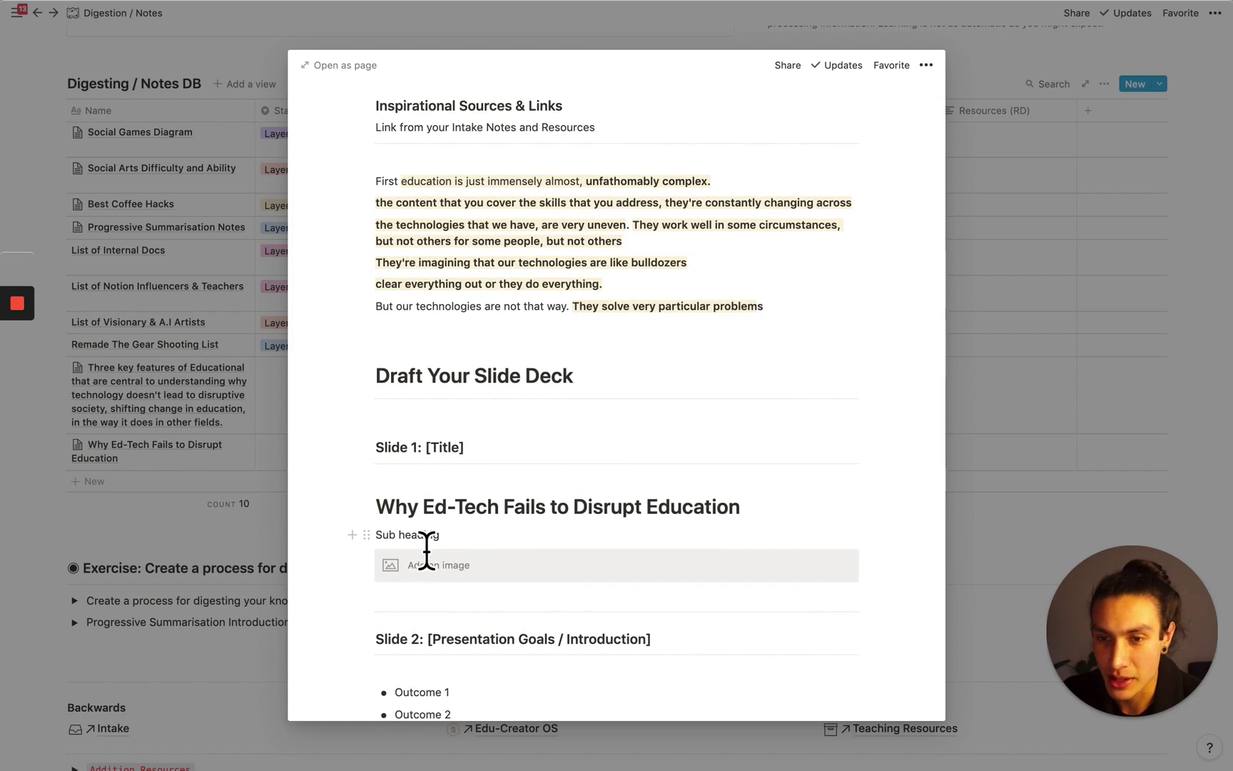
Step: Replace the "Sub heading" placeholder under Slide 1 with "A summary of some key ideas by", the speaker's name and "from MIT"
left_click(361, 535)
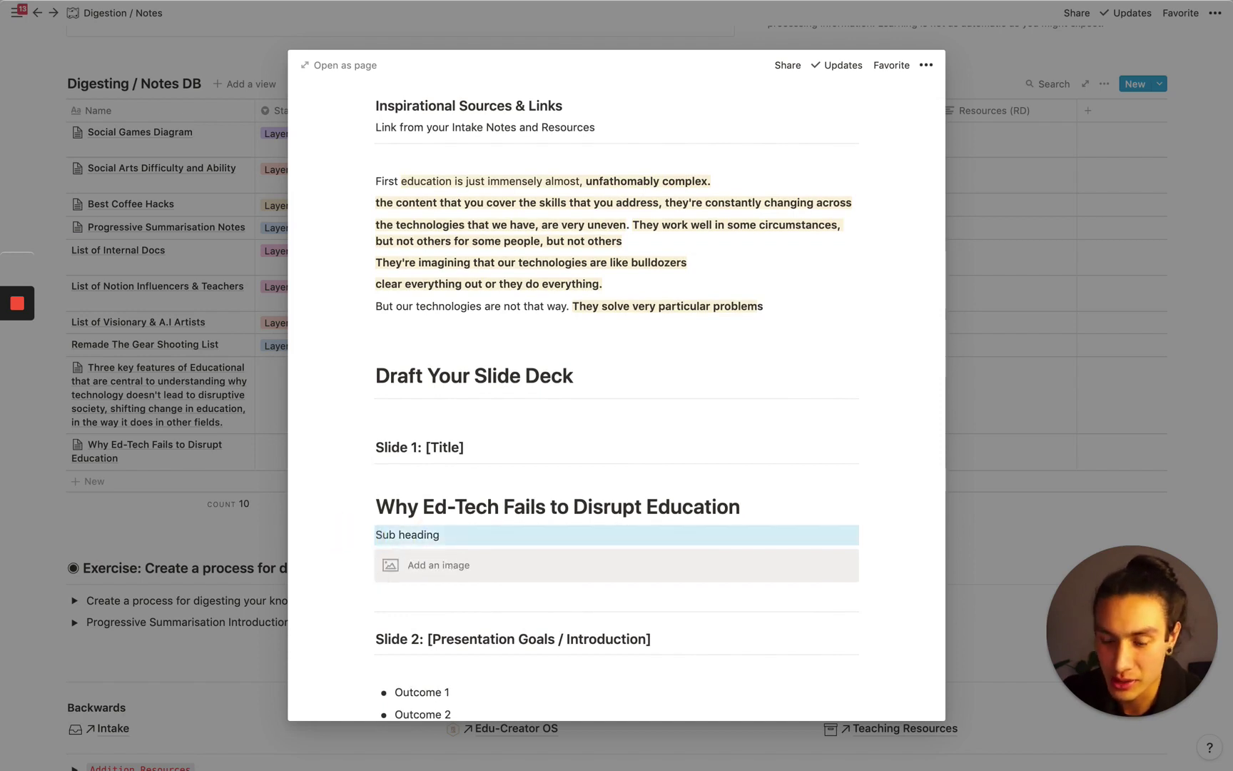
type("A summary of some key ideas by")
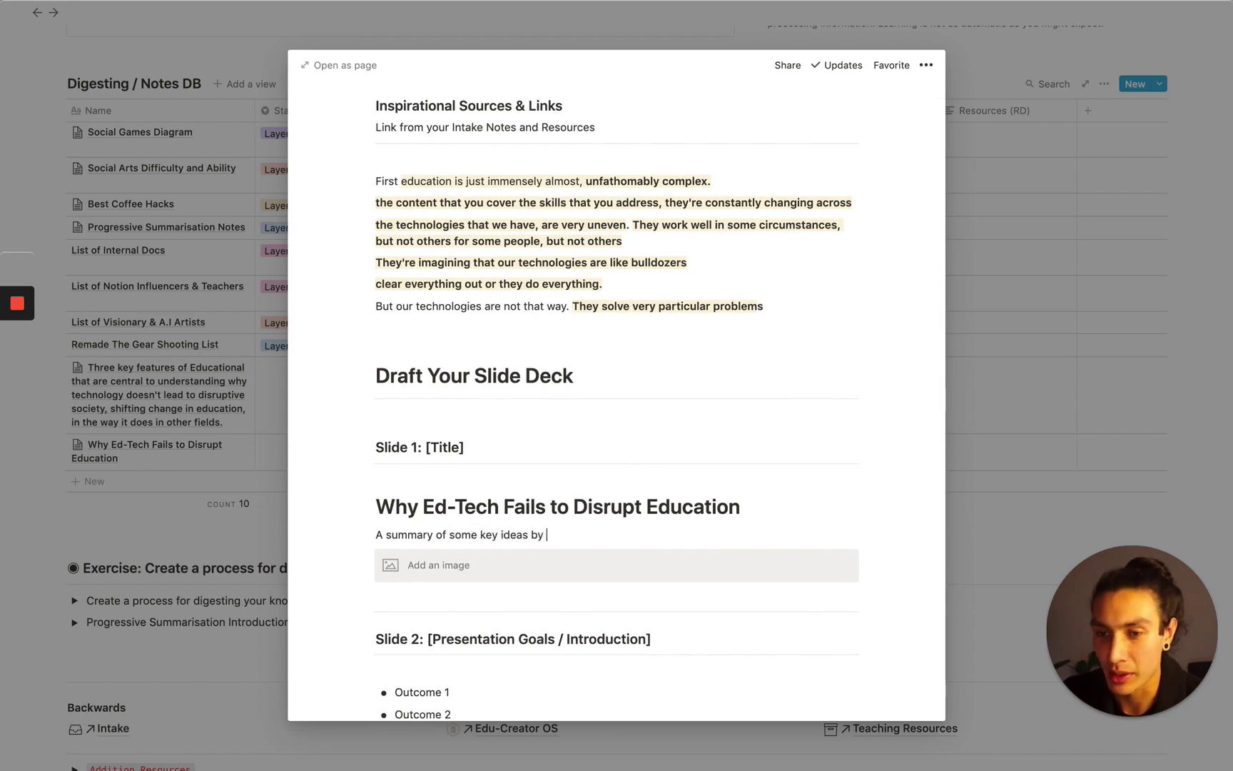
type("ch ")
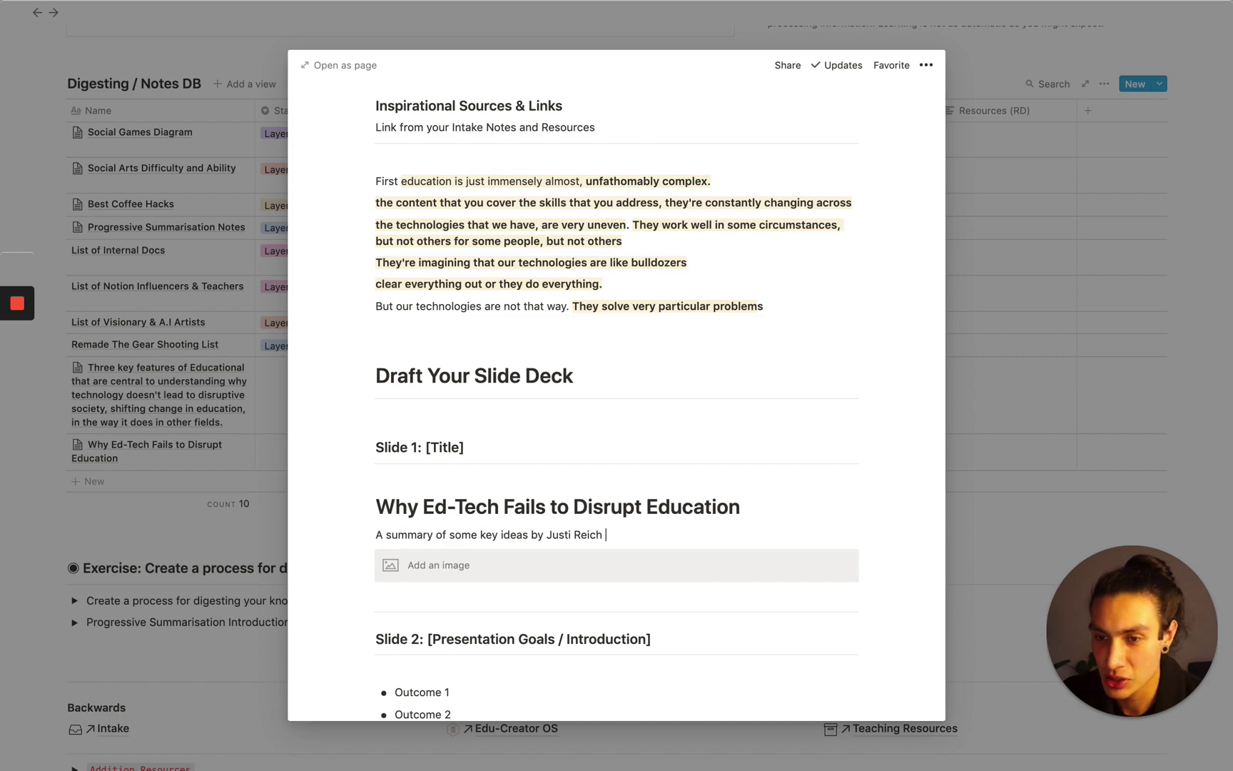
type("from MIT")
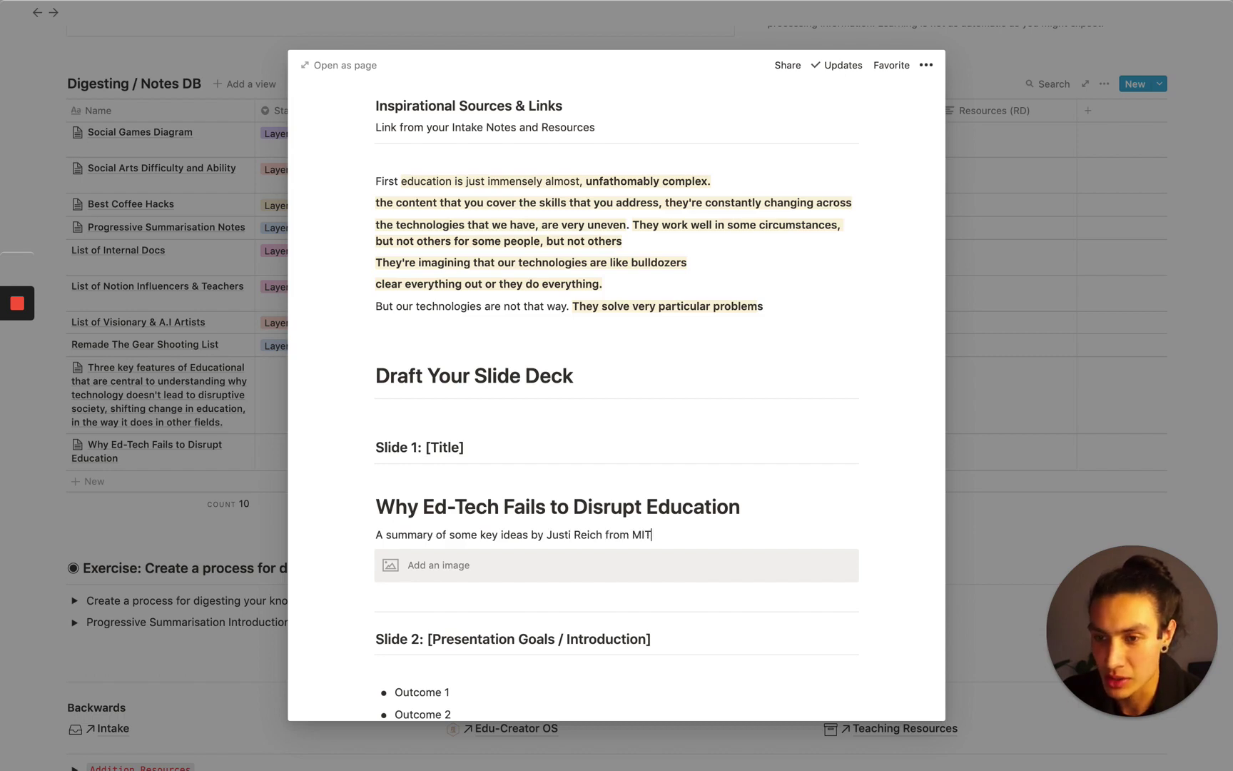
Step: Clear the bracketed placeholder from the Slide 2 heading and paste the summary line "First education is just immensely almost, unfathomably complex." below it
scroll(570, 606, "up", 2)
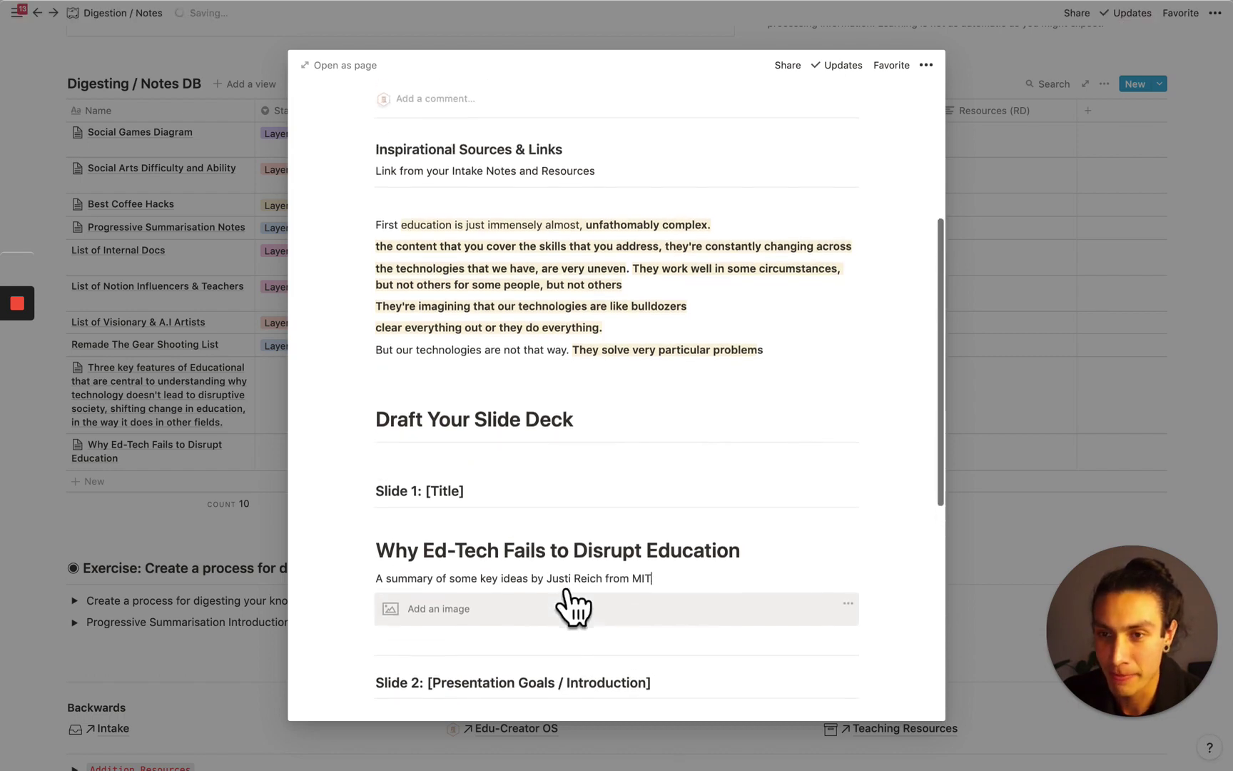
left_click_drag(774, 360, 412, 268)
triple_click(417, 233)
key("super+c")
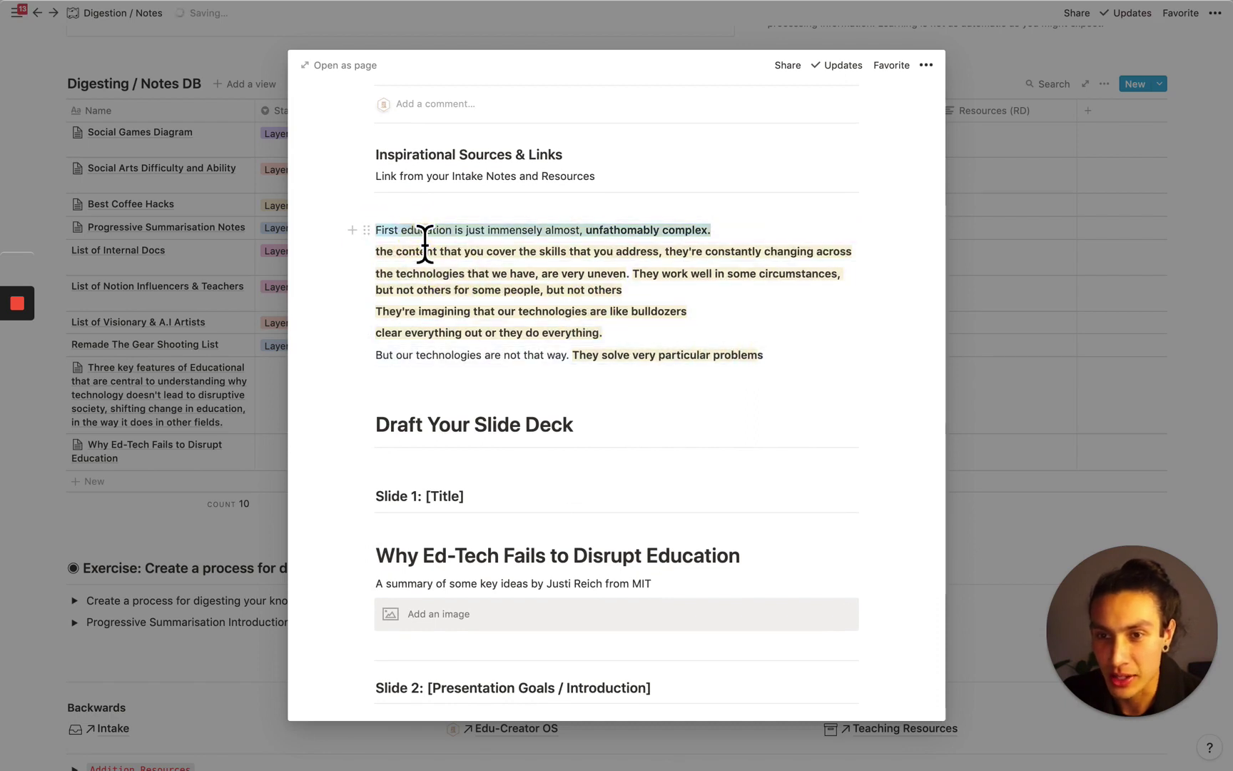
scroll(545, 463, "down", 5)
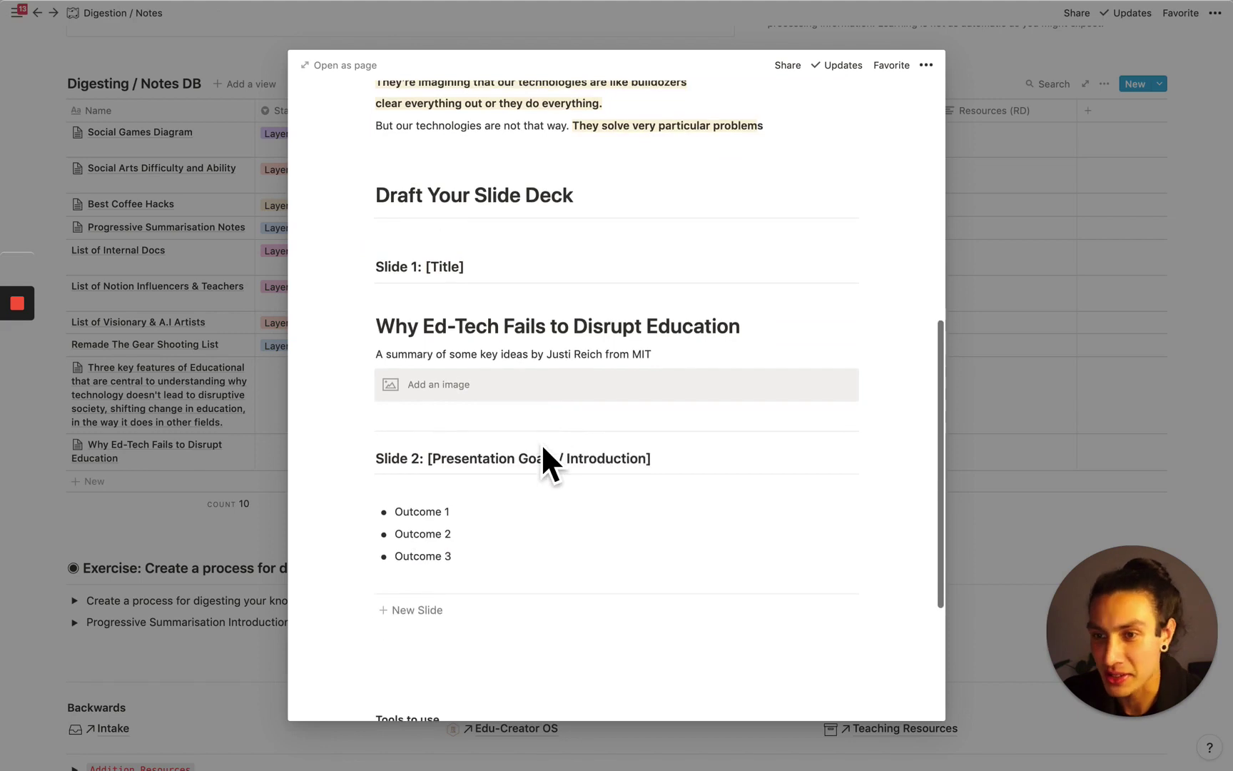
scroll(428, 441, "down", 1)
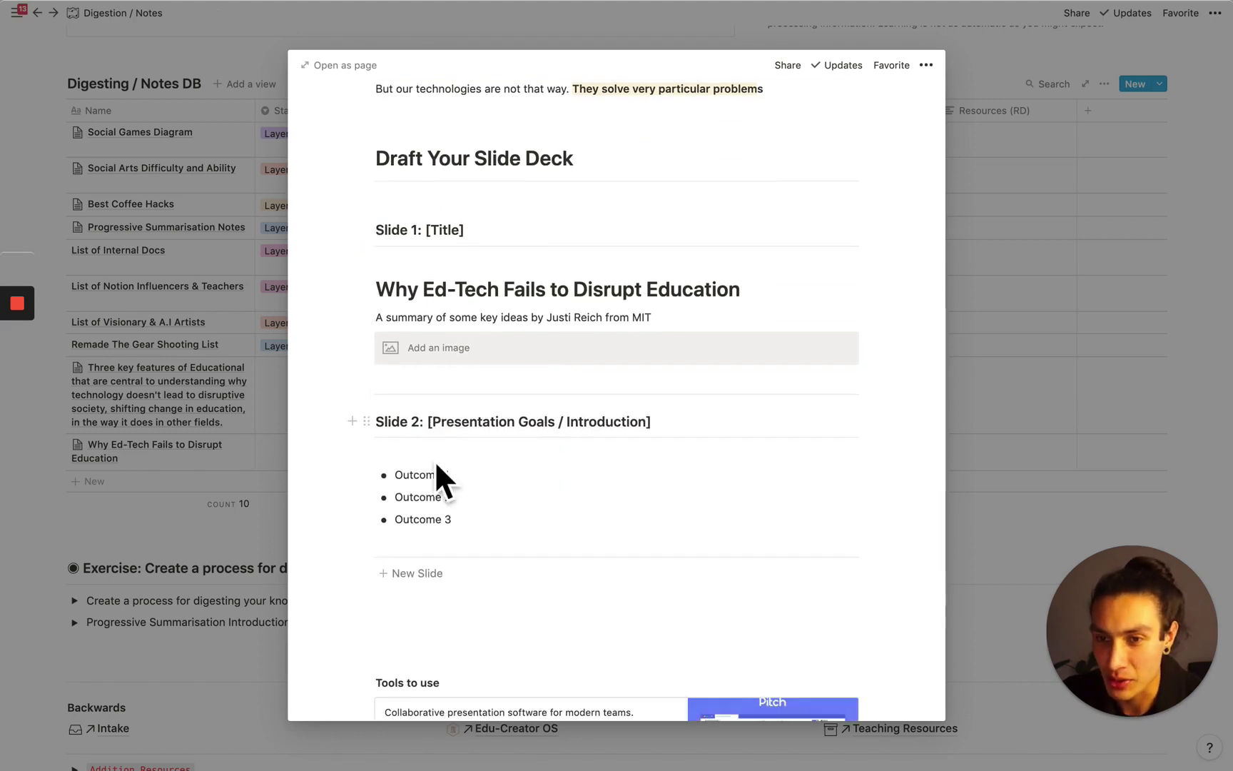
left_click_drag(438, 443, 669, 440)
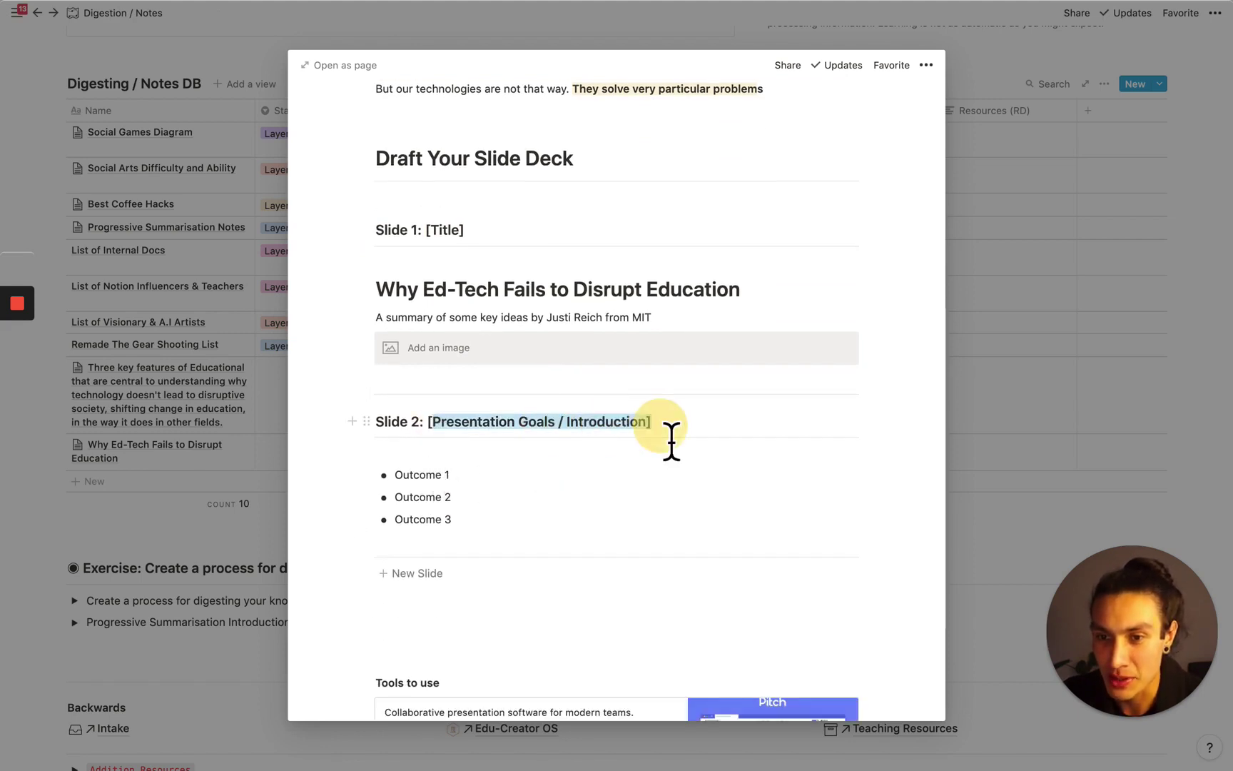
key("BackSpace")
key("BackSpace")
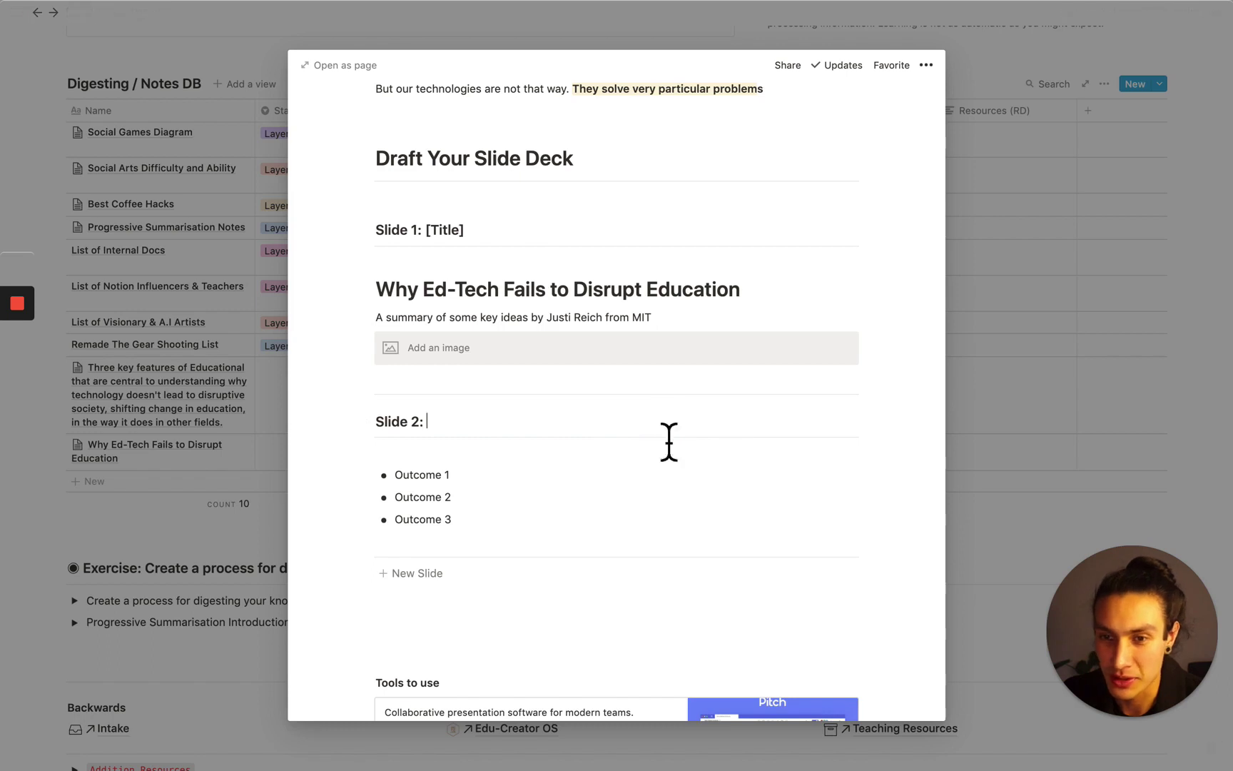
left_click(426, 456)
key("super+v")
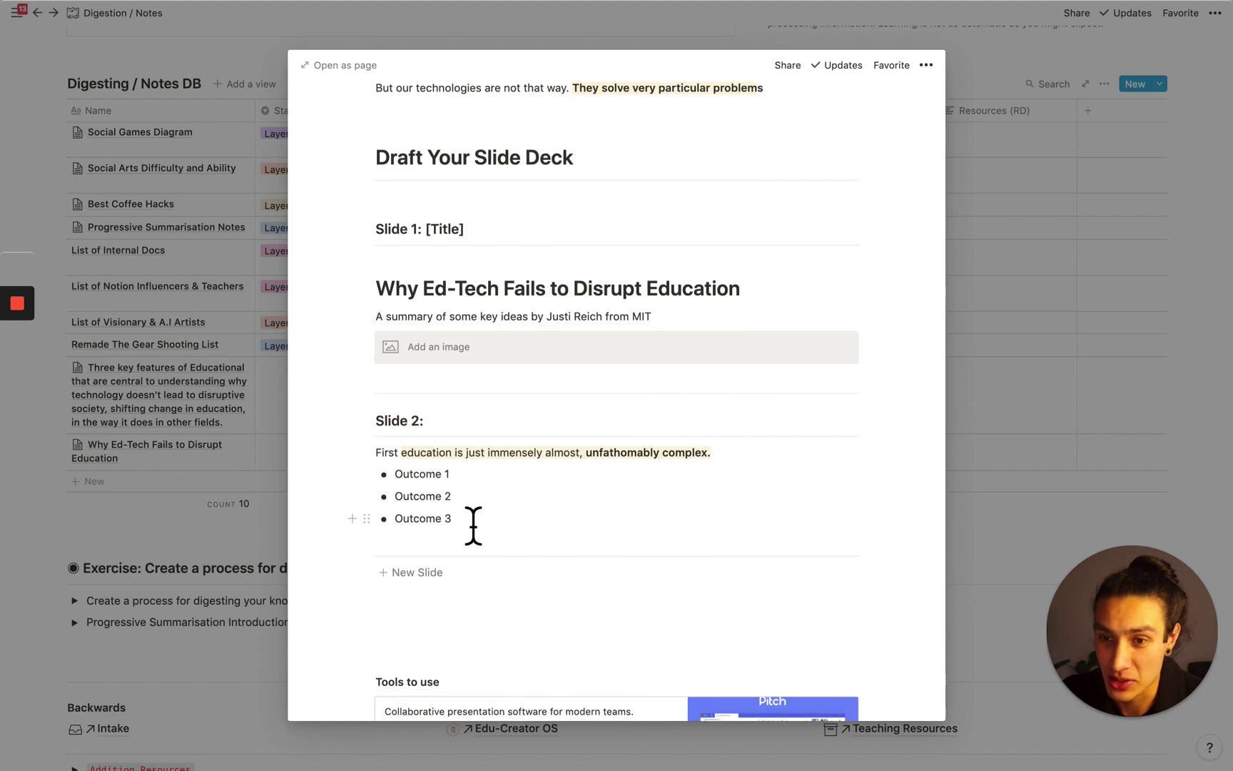
Step: Add a new slide block after Slide 2 and change its "Slide X" heading to "Slide 3"
scroll(473, 525, "down", 1)
scroll(492, 514, "down", 1)
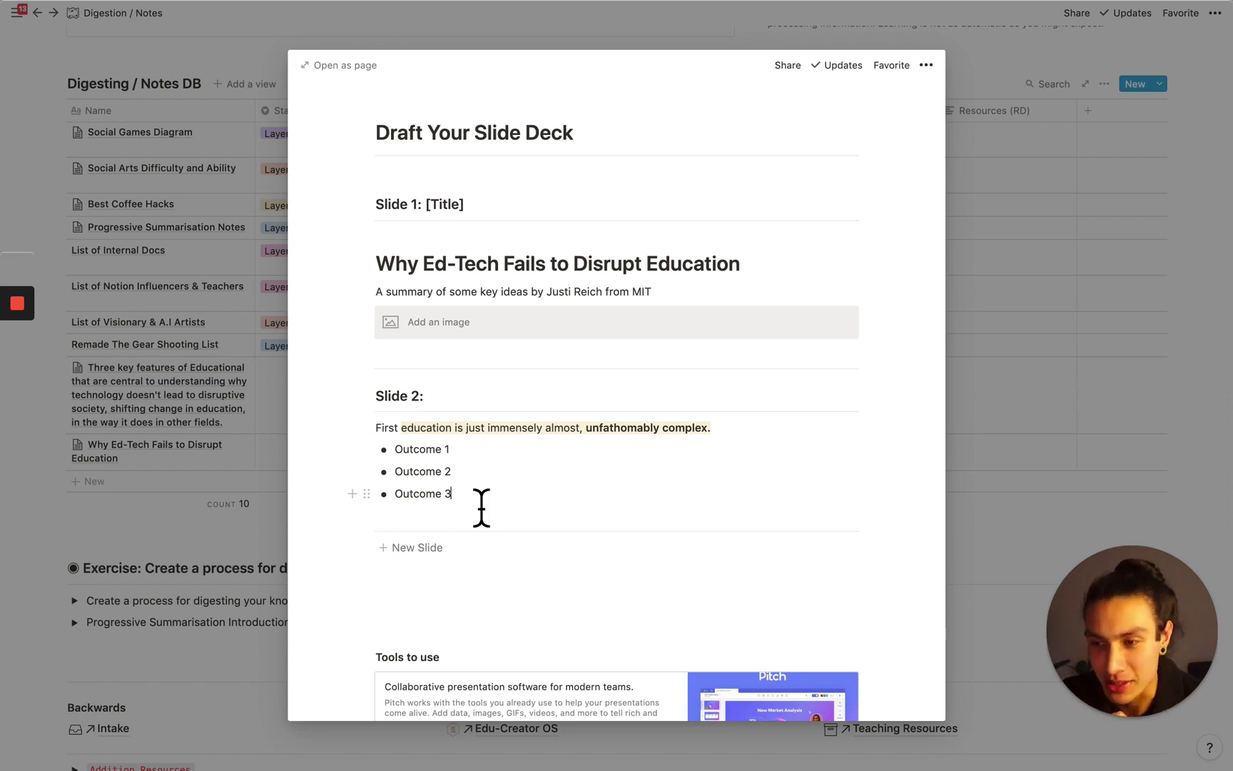
left_click(457, 551)
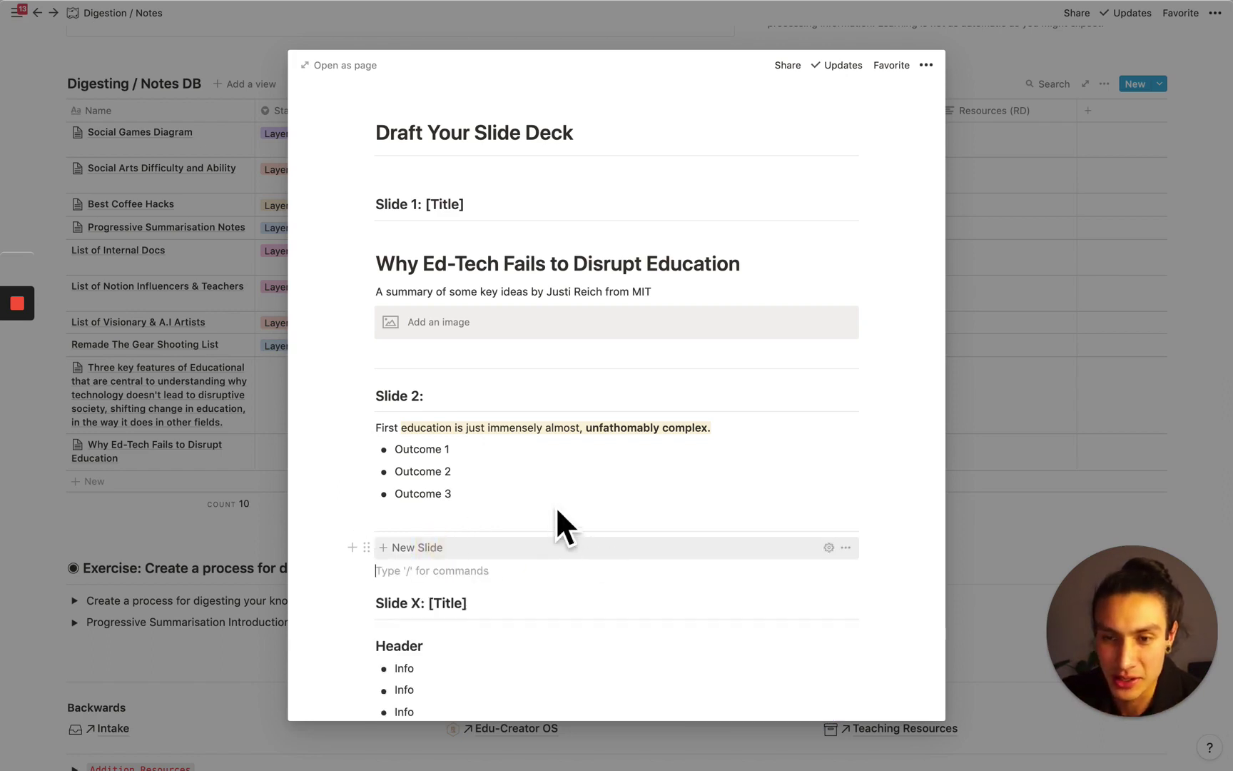
left_click(421, 608)
key("BackSpace")
type("3")
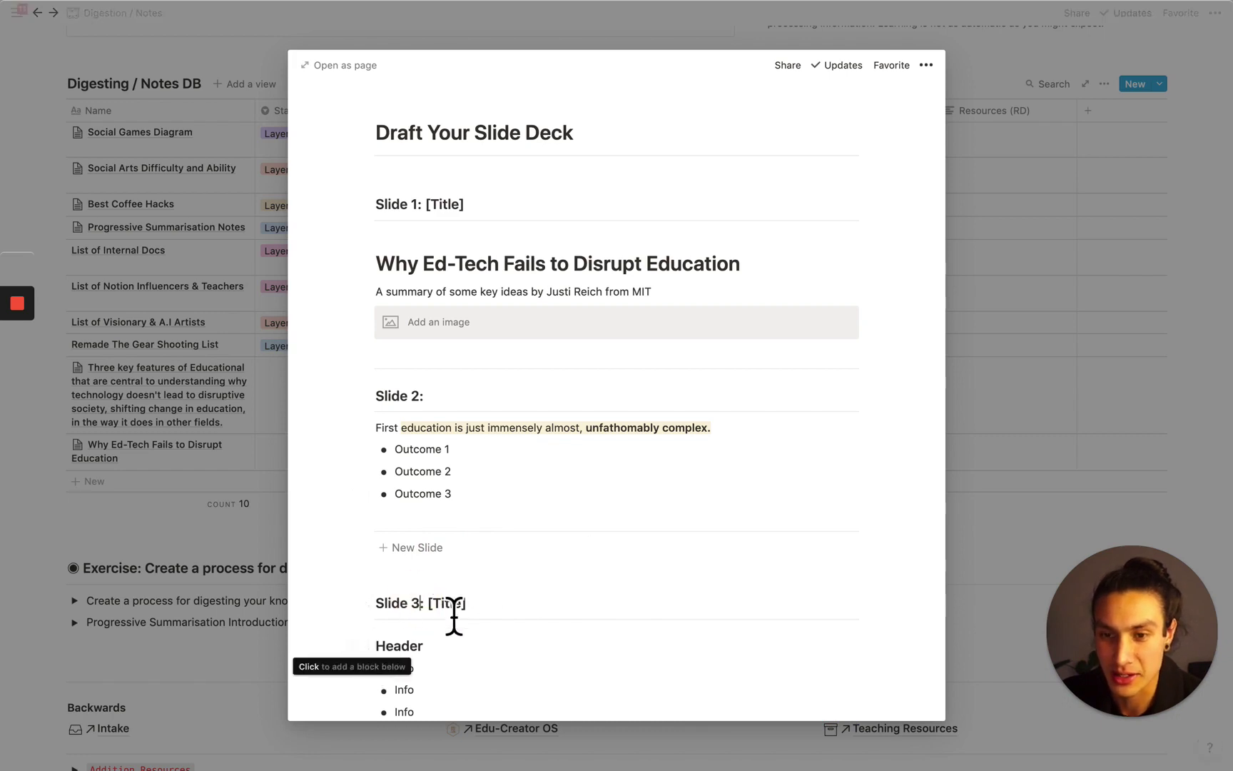
Step: Copy the summary line starting "the technologies that we have, are very uneven" and paste it below the Header placeholder of Slide 3
scroll(455, 618, "down", 2)
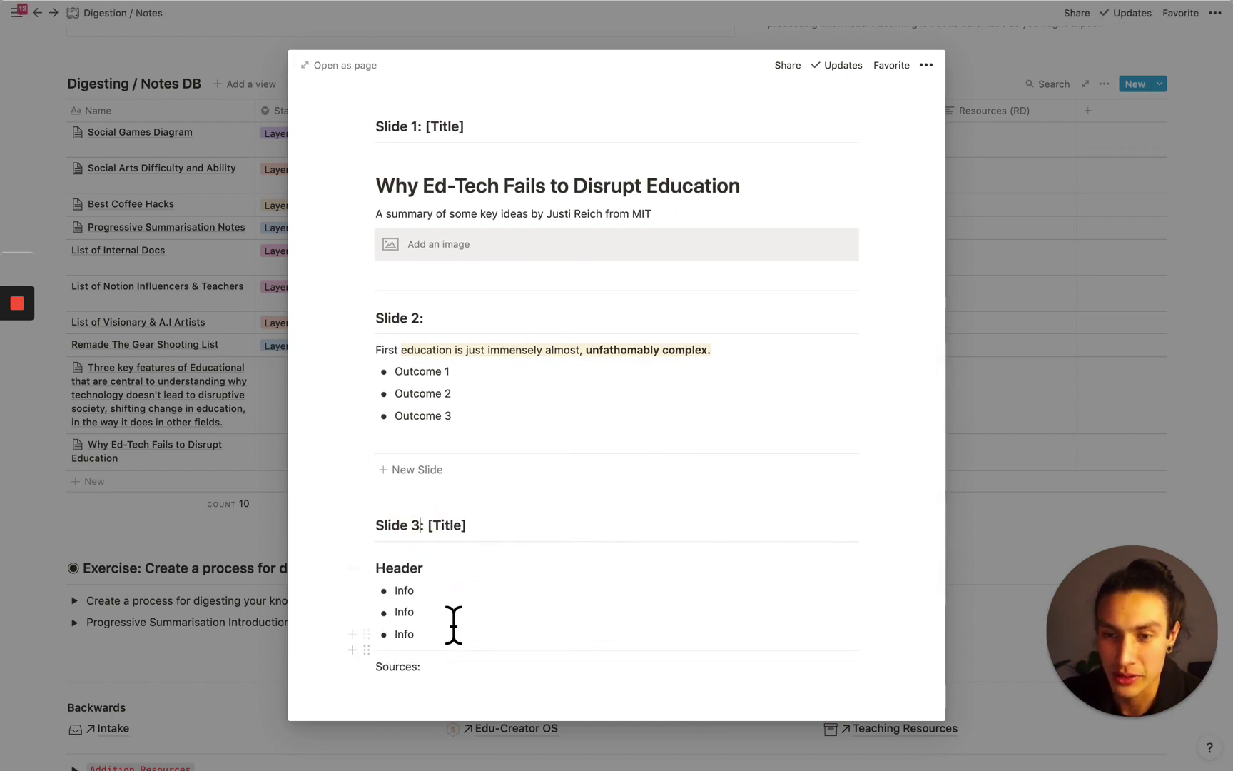
scroll(460, 628, "up", 10)
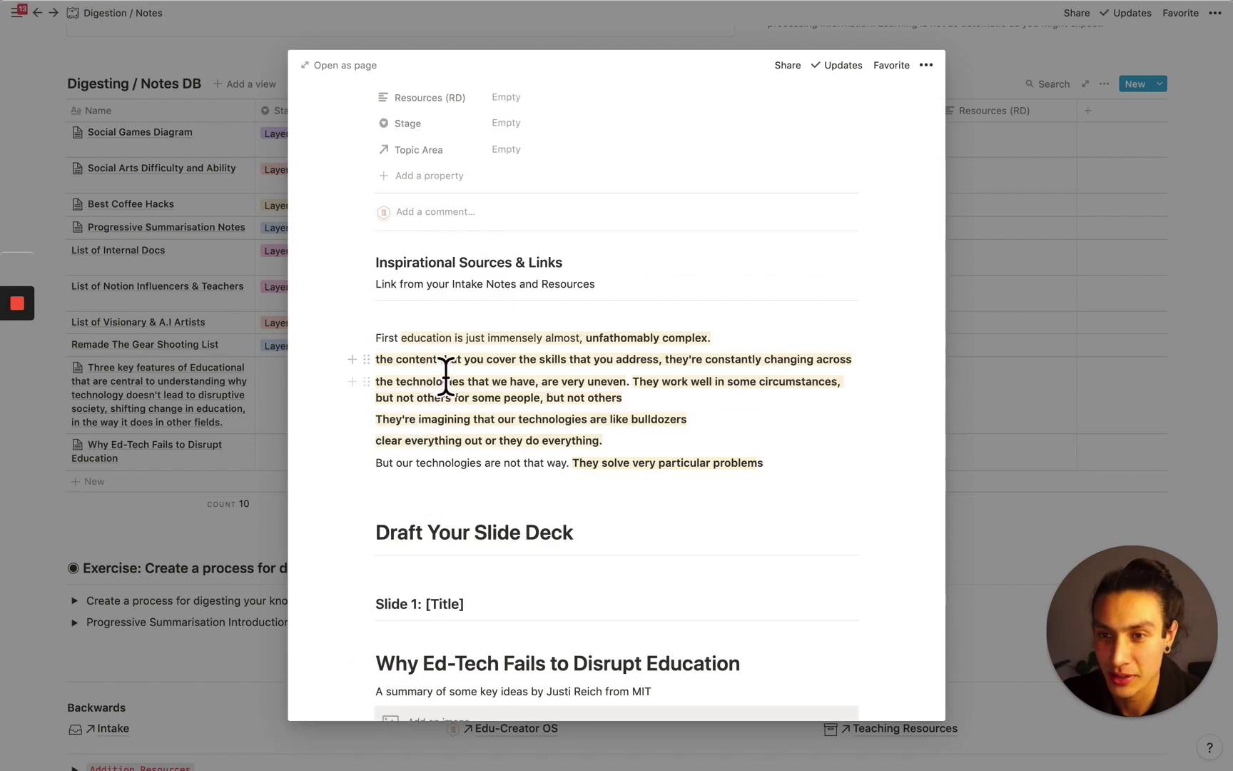
left_click(427, 384)
triple_click(435, 393)
key("ctrl+c")
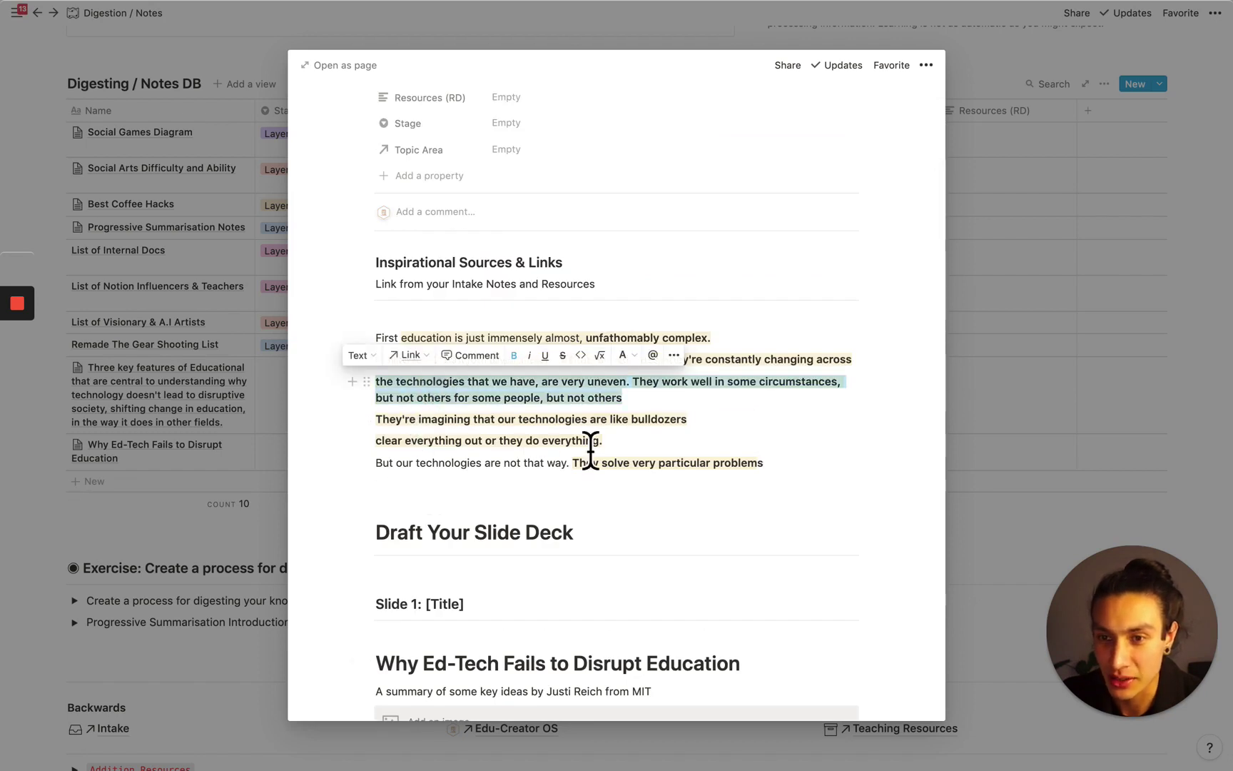
scroll(641, 461, "down", 2)
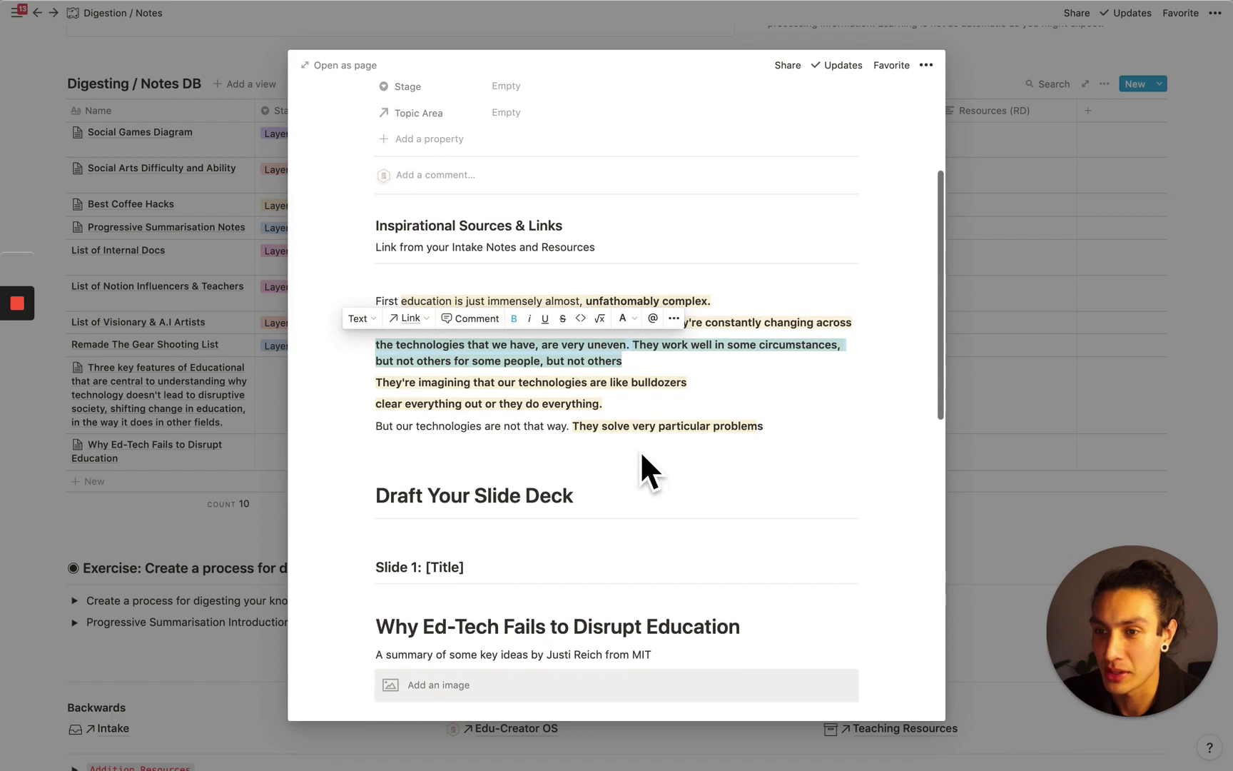
scroll(641, 456, "down", 10)
scroll(510, 427, "up", 4)
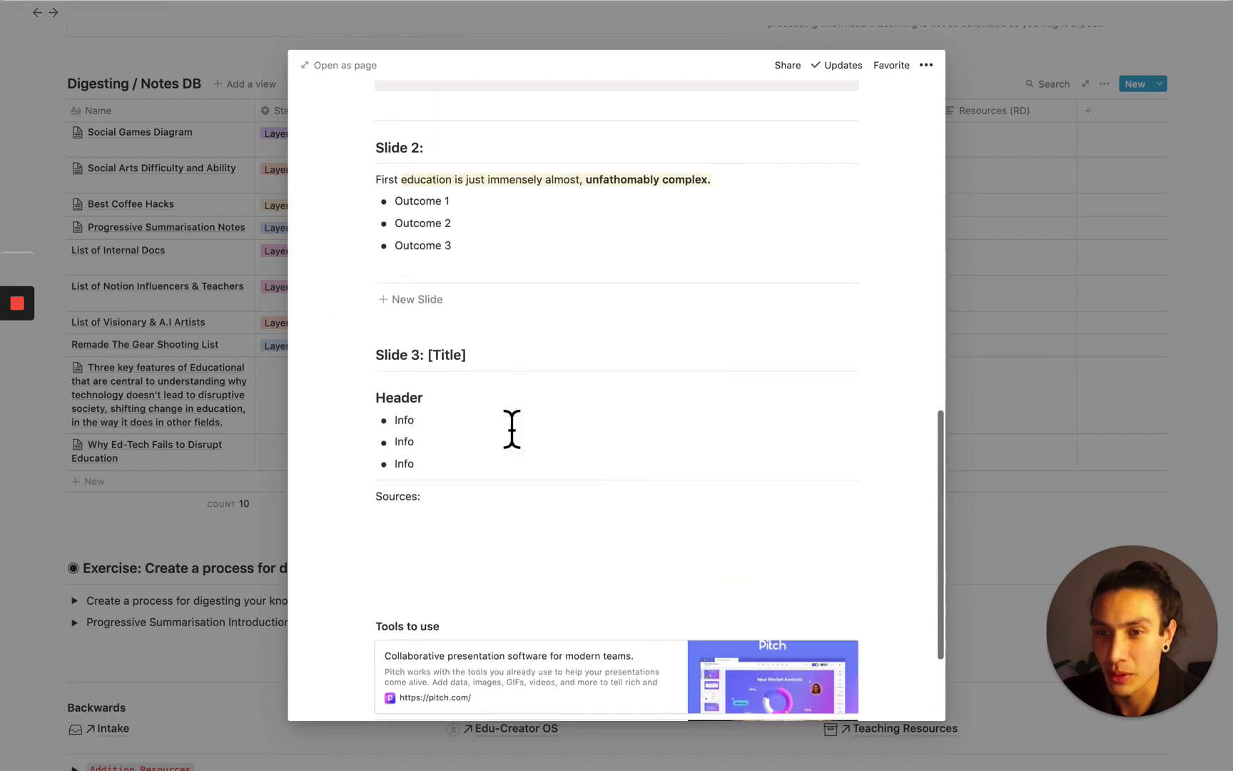
key("ctrl+v")
Step: Replace Slide 3's "Header" placeholder with "the technologies that we have, are very uneven", copied from the line beneath it
left_click_drag(377, 422, 634, 425)
key("ctrl+c")
left_click(400, 452)
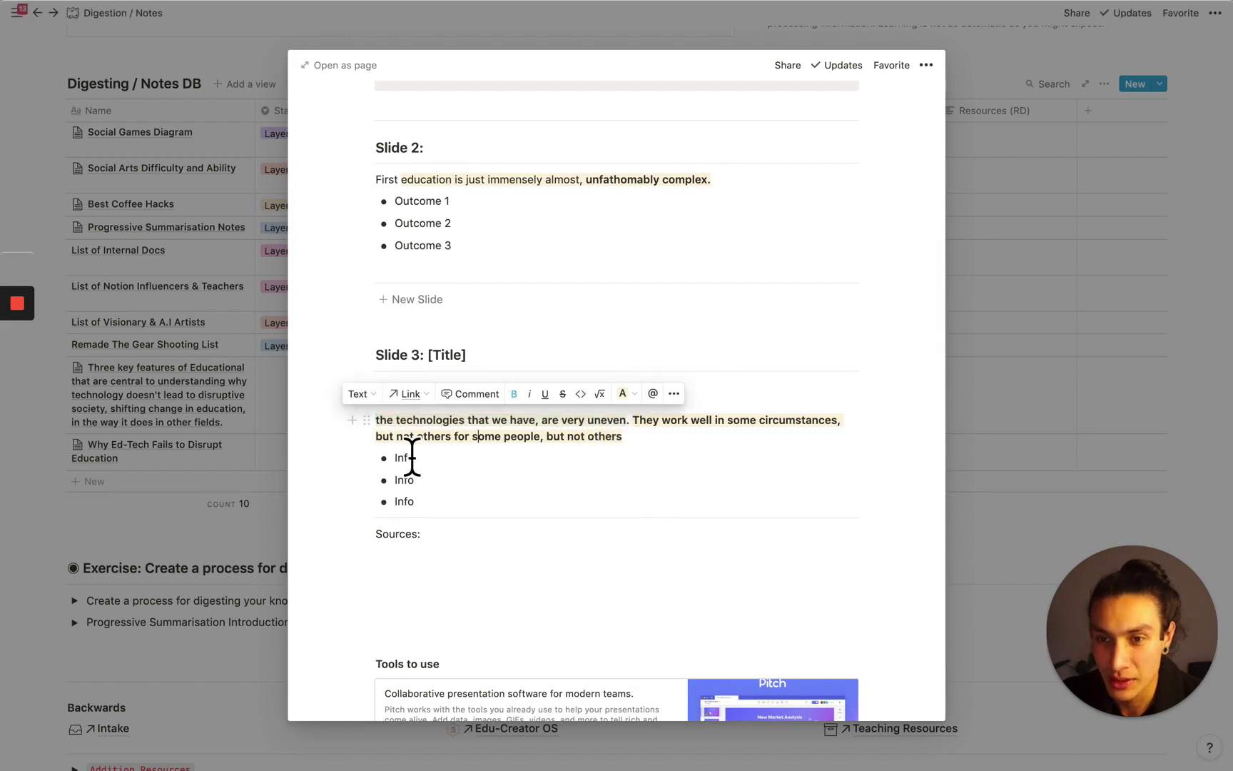
left_click(402, 398)
double_click(420, 404)
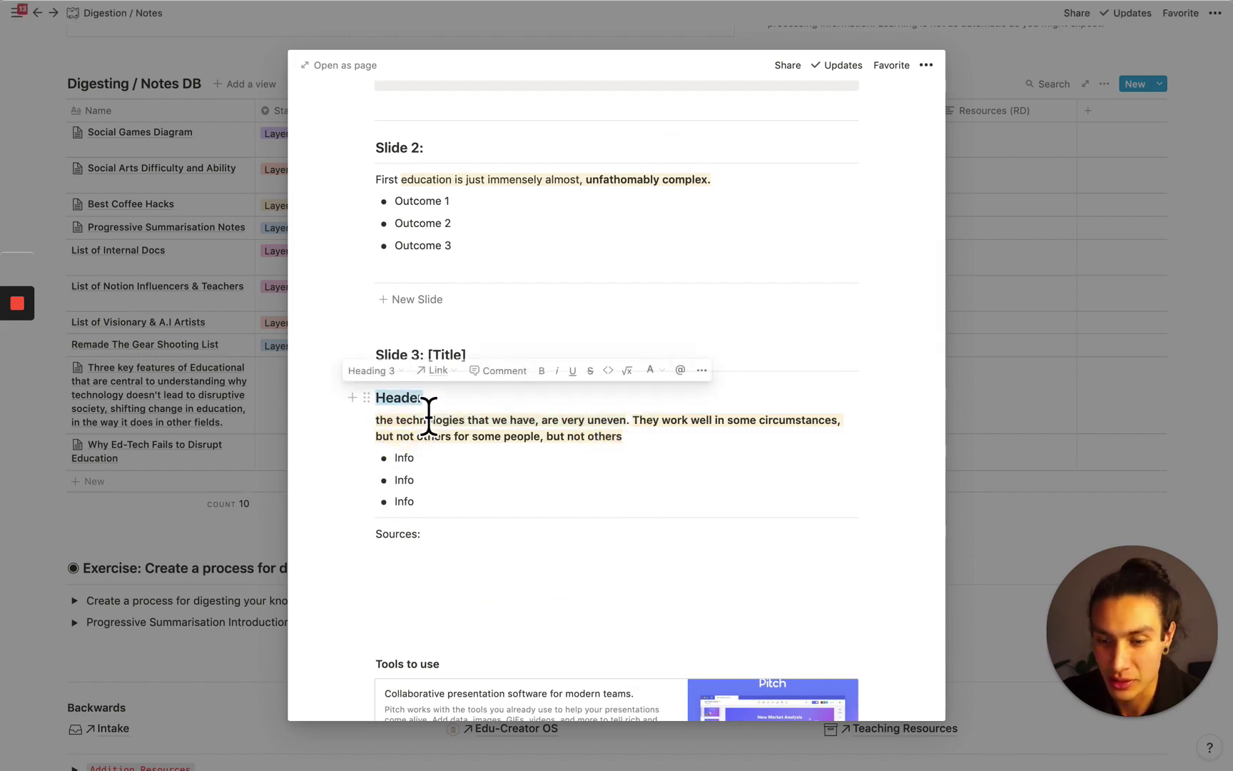
key("ctrl+v")
left_click(677, 440)
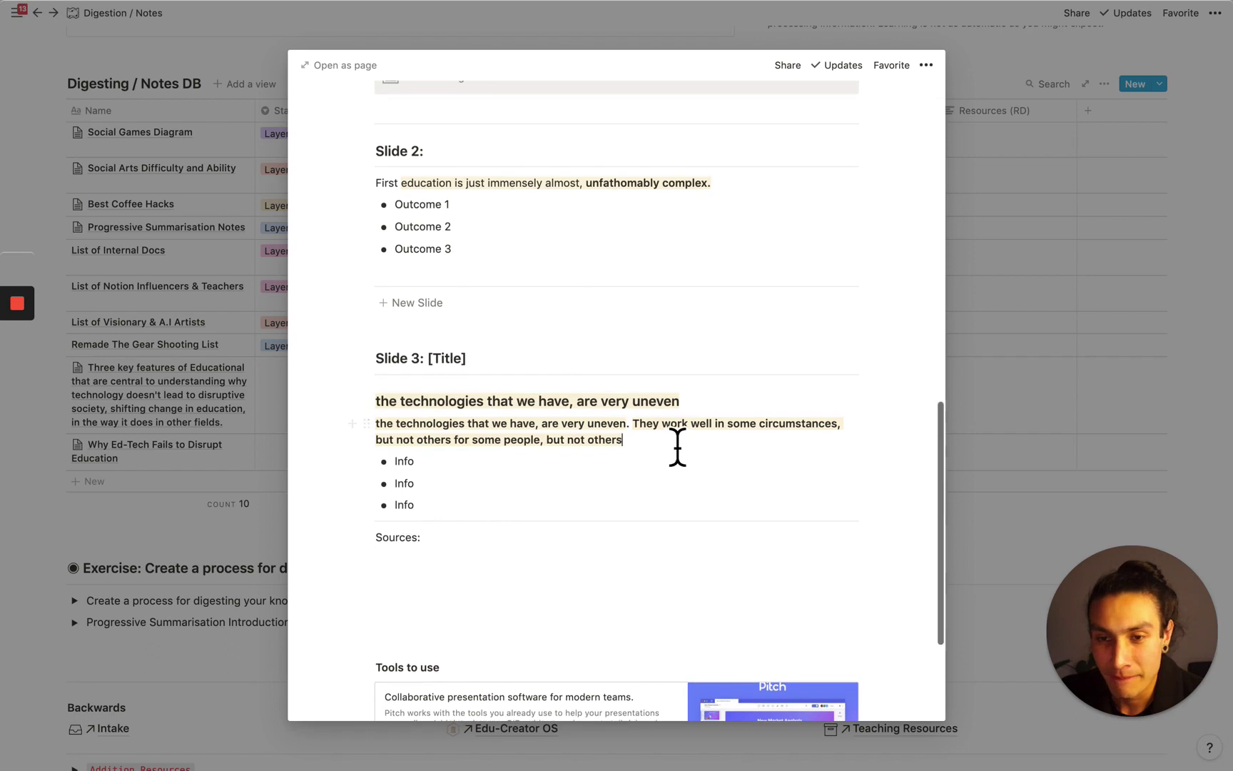
Step: Compare the summary lines under Inspirational Sources & Links with the drafted Slides 1 to 3
scroll(677, 442, "down", 1)
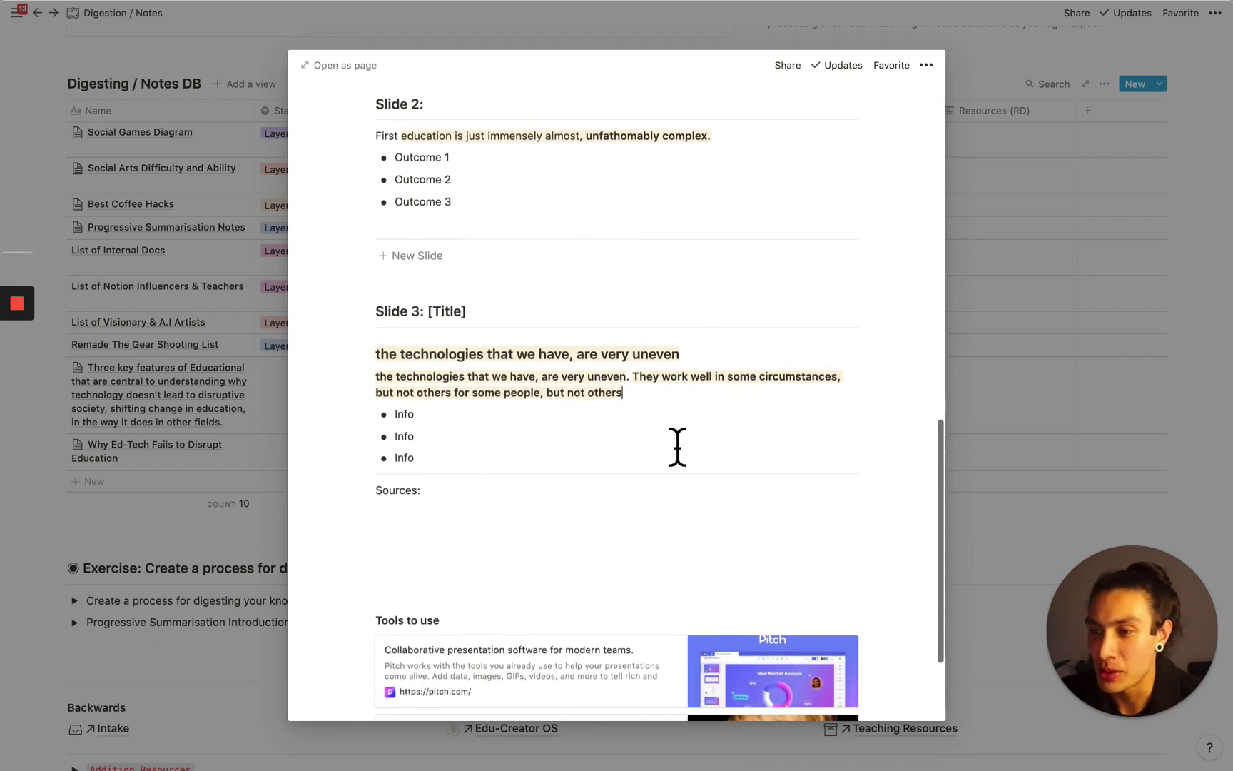
scroll(677, 447, "up", 7)
scroll(677, 447, "up", 4)
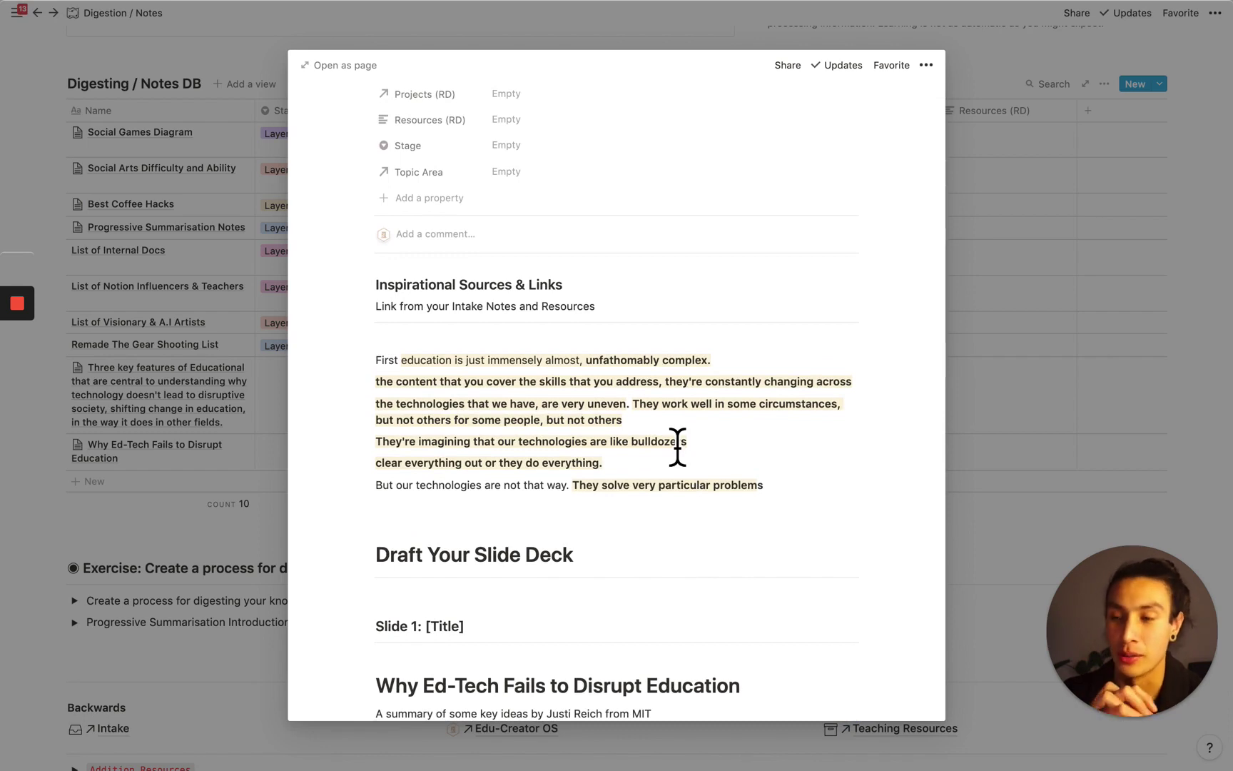
scroll(677, 448, "down", 5)
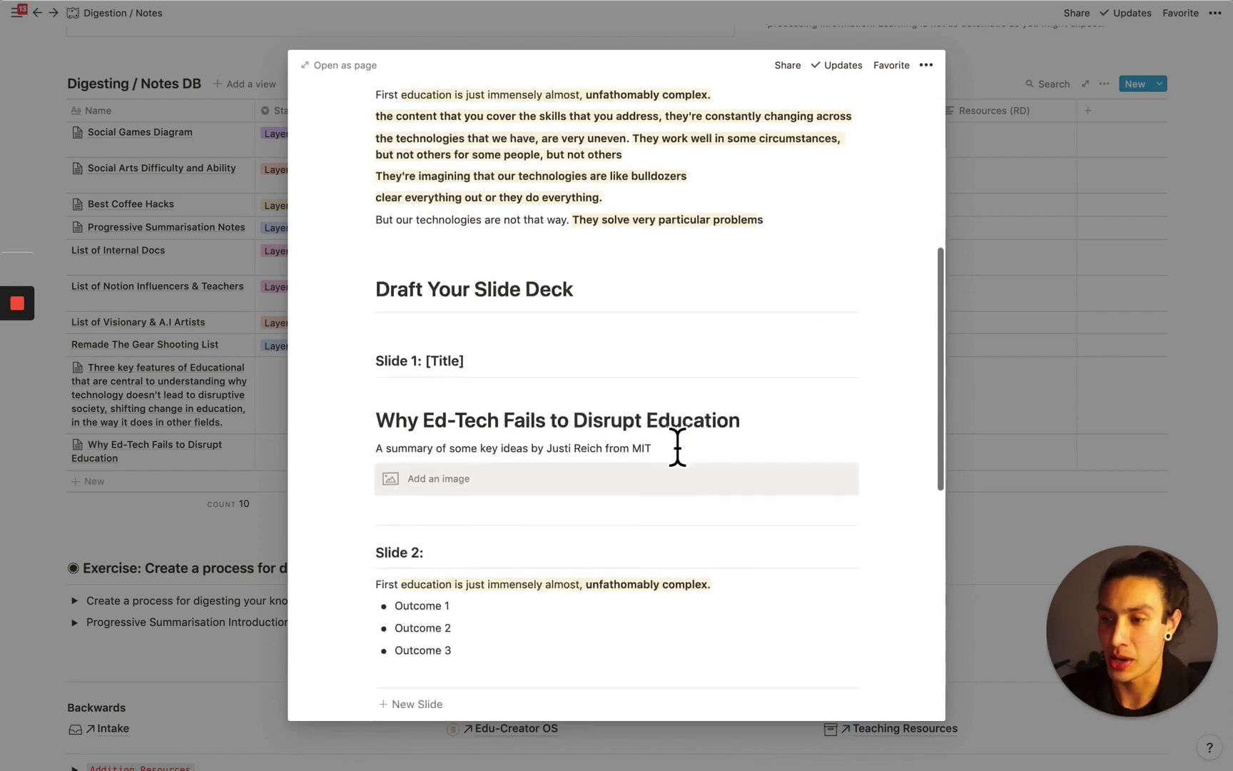
scroll(677, 448, "up", 5)
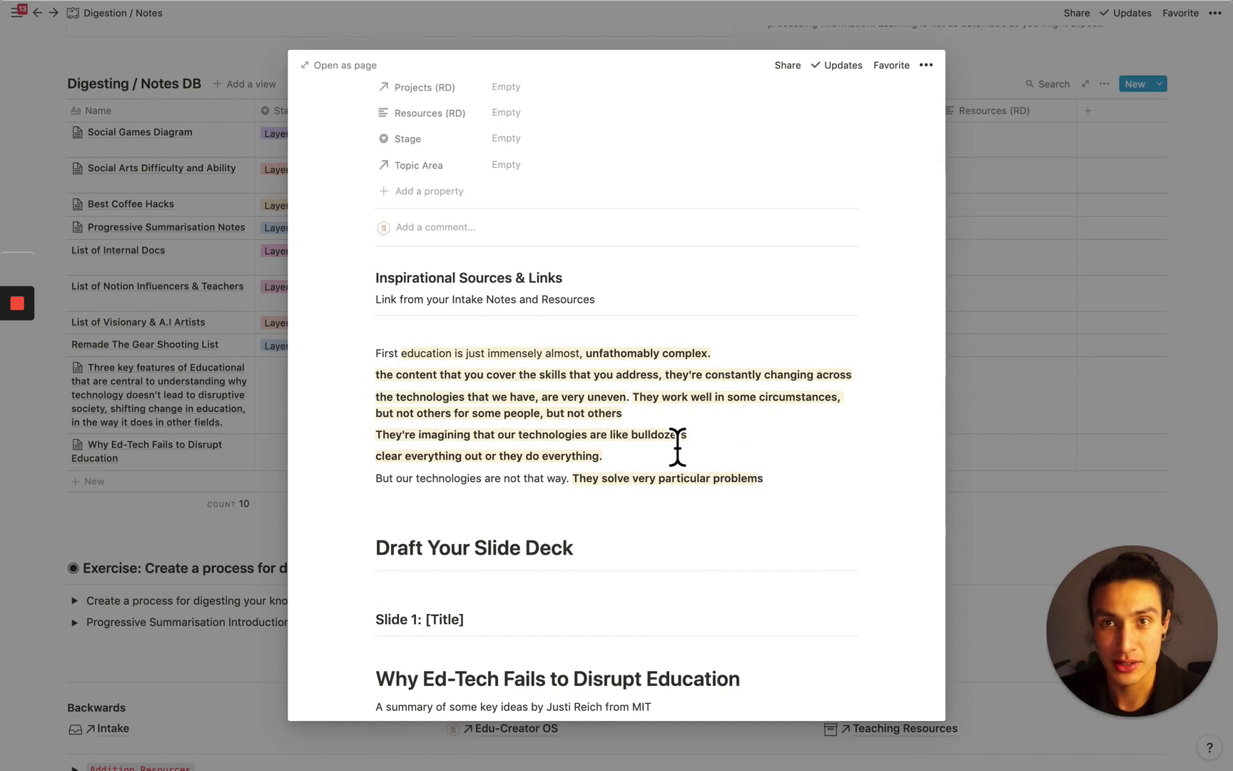
scroll(677, 448, "down", 3)
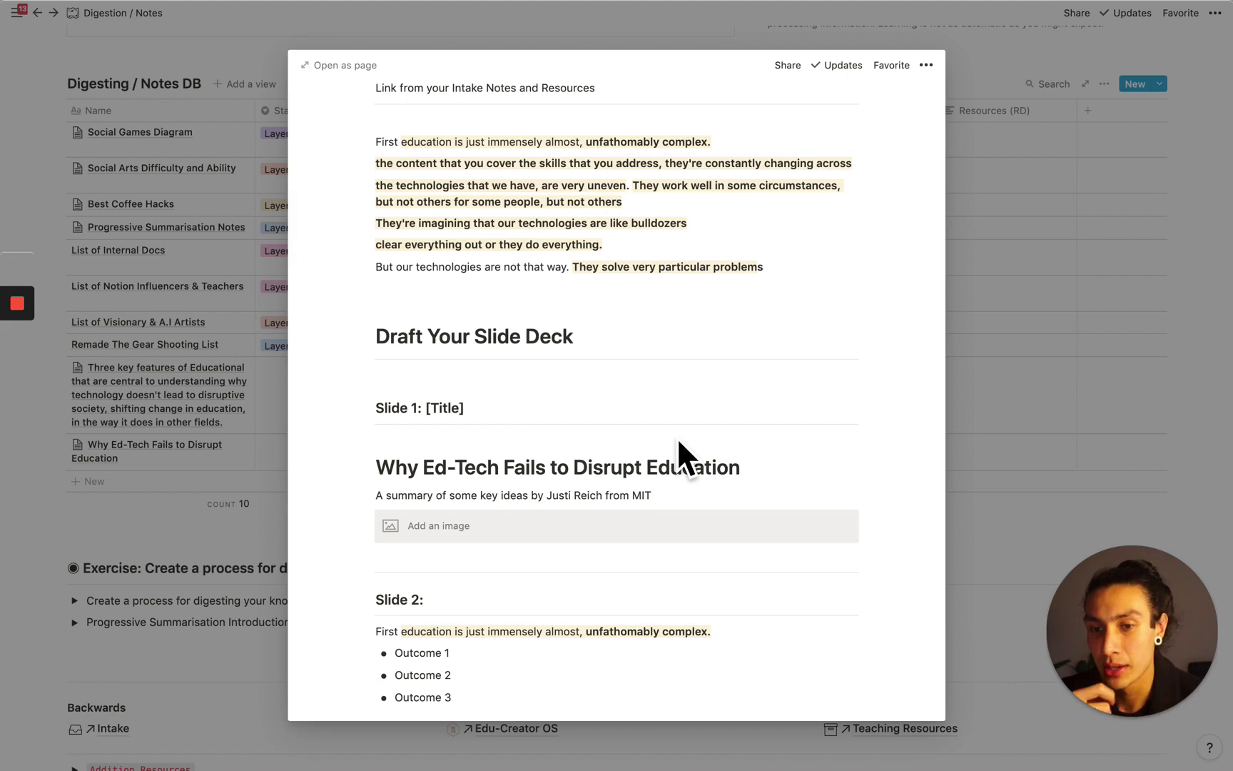
scroll(676, 437, "down", 3)
scroll(612, 546, "down", 1)
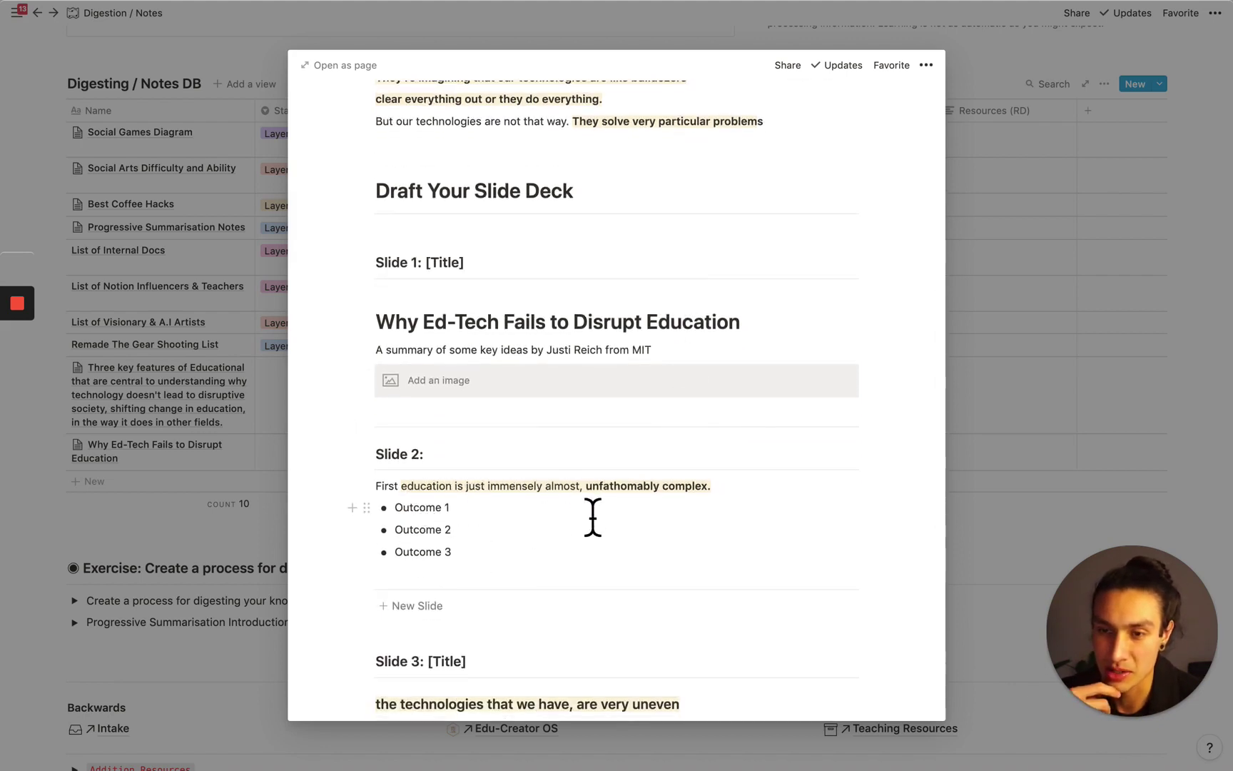
left_click(623, 518)
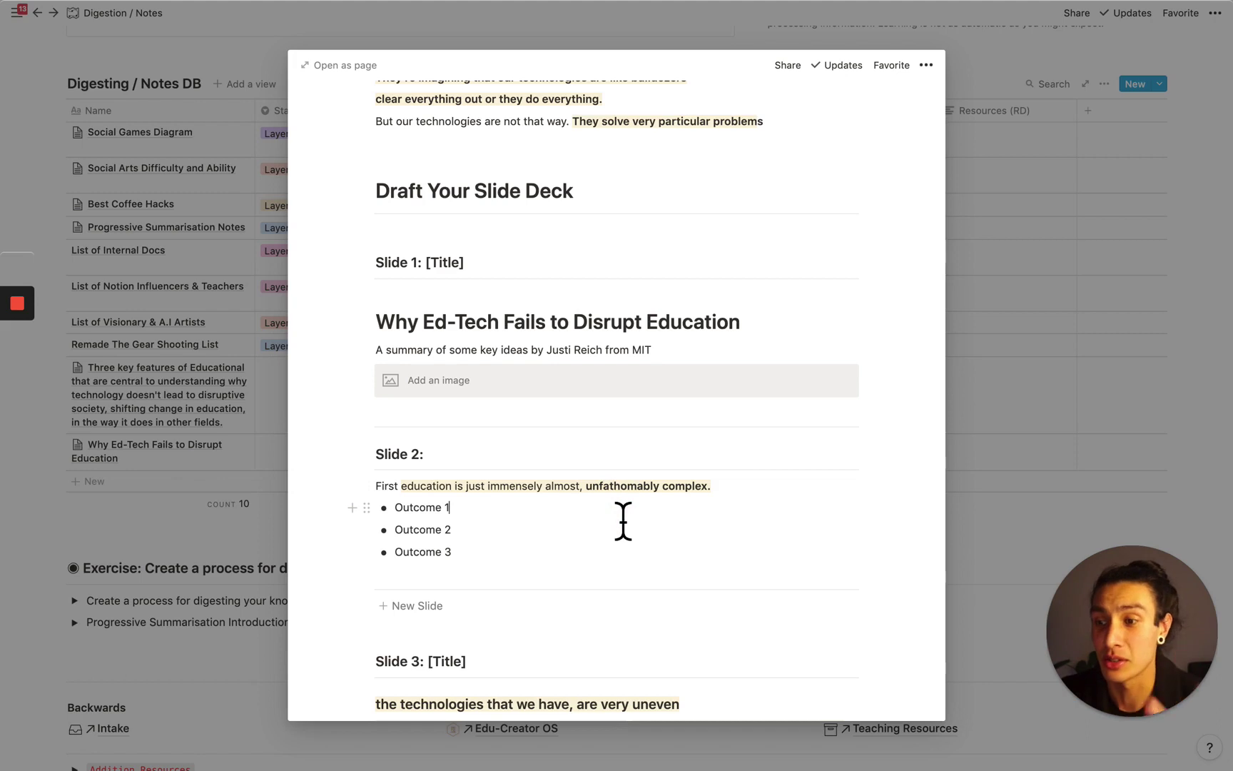
Step: Look over the whole note from its properties to the Slide 3 draft, its Sources line and the Tools to use links
scroll(623, 521, "down", 7)
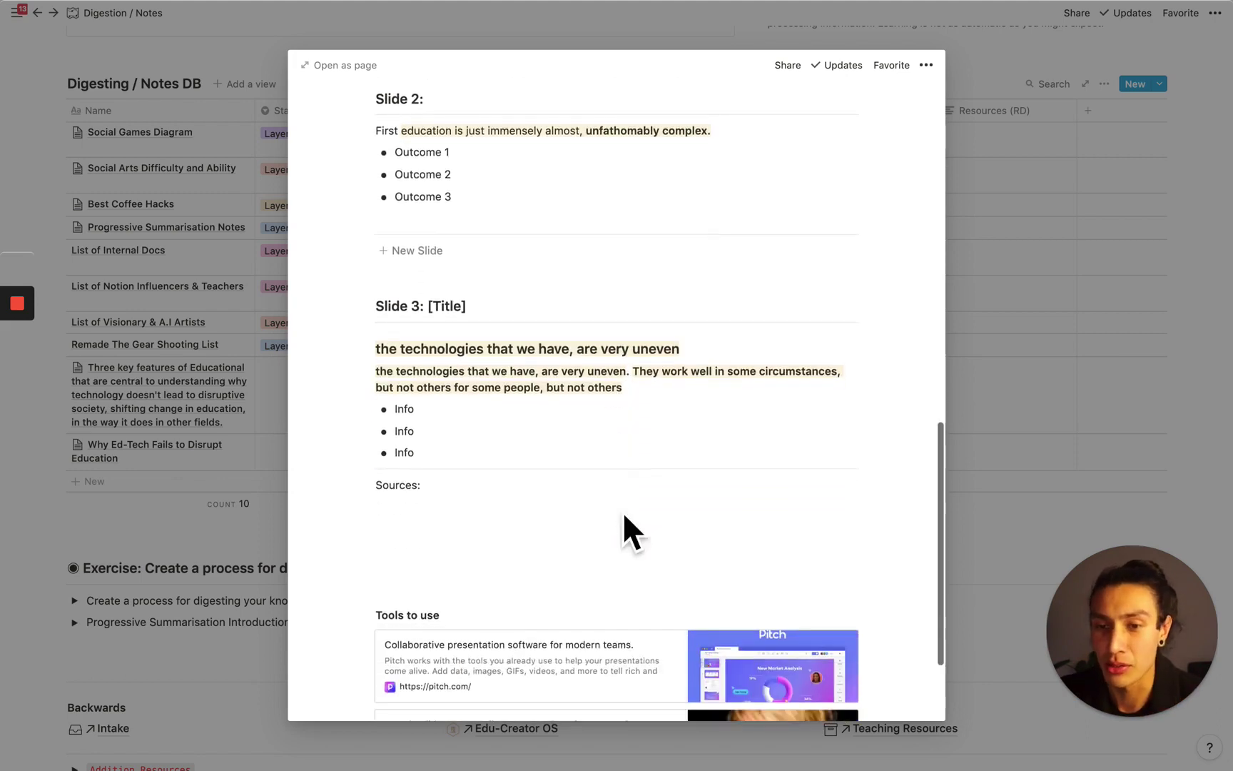
scroll(446, 484, "down", 2)
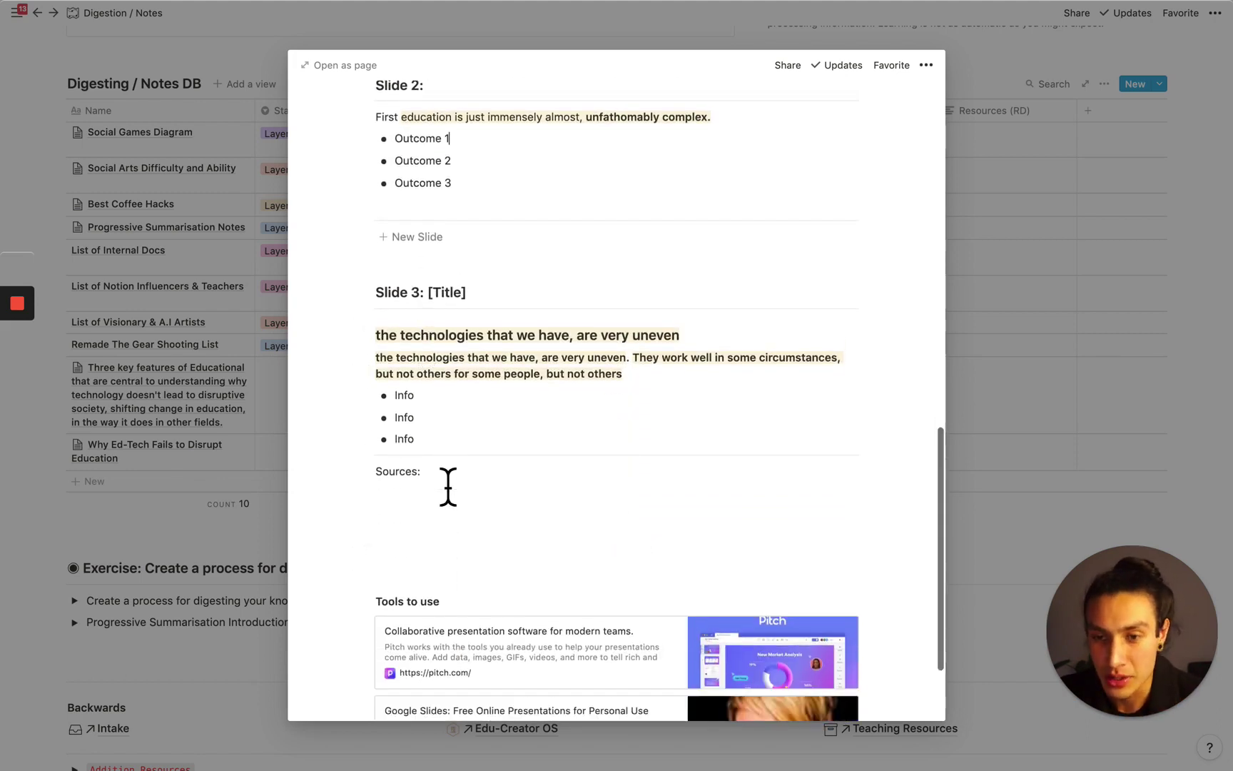
scroll(449, 482, "down", 2)
scroll(449, 483, "up", 7)
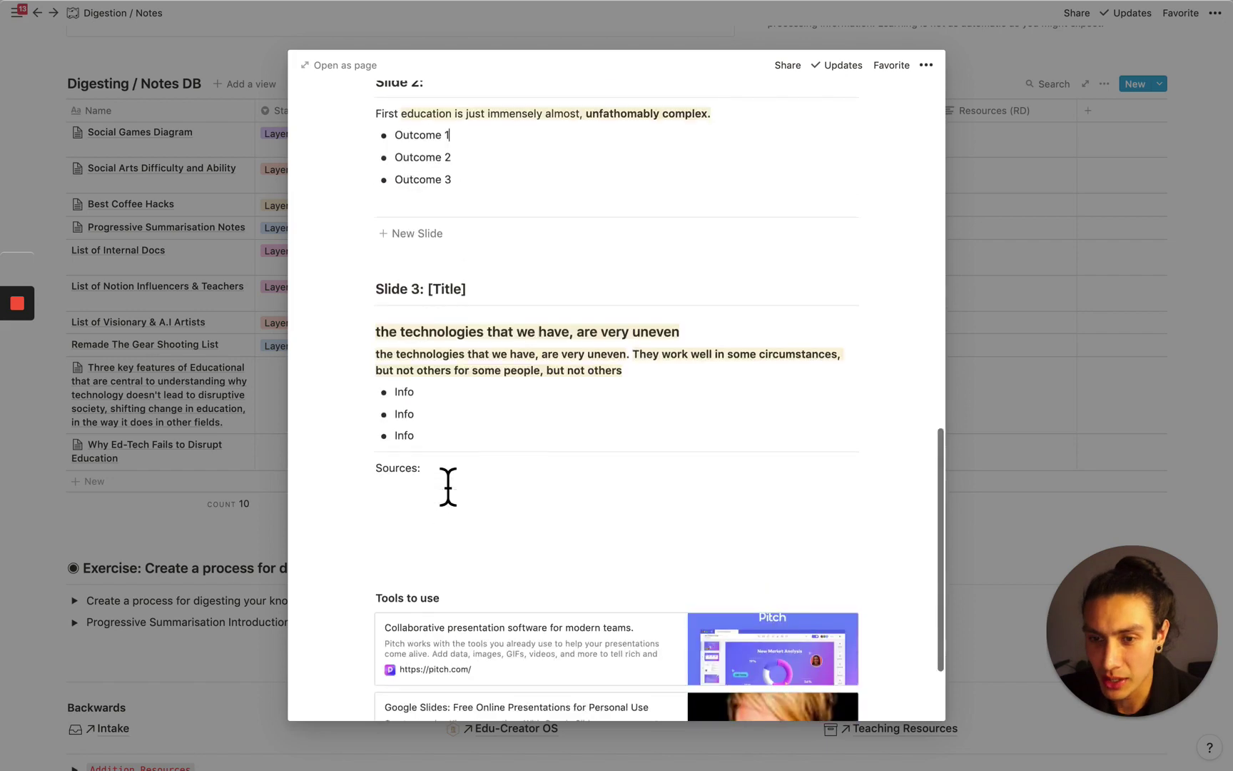
scroll(454, 496, "up", 15)
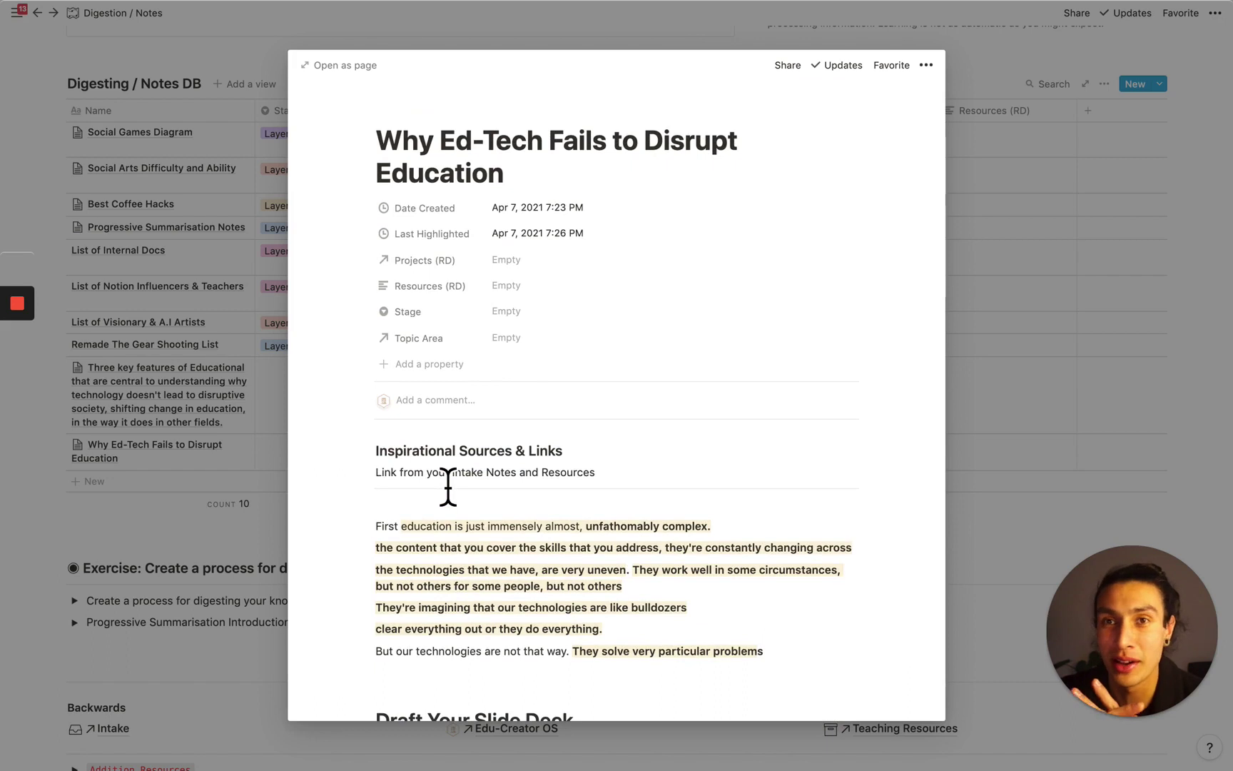
scroll(449, 487, "down", 20)
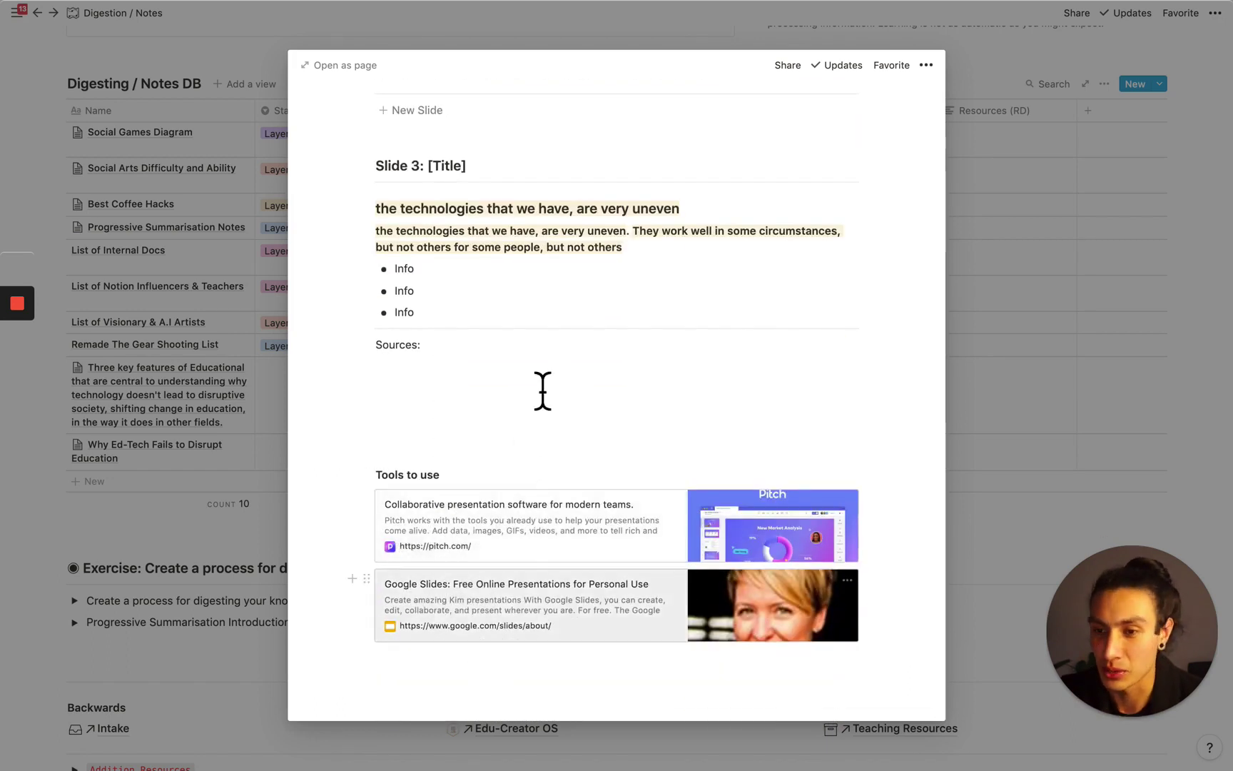
scroll(519, 441, "up", 1)
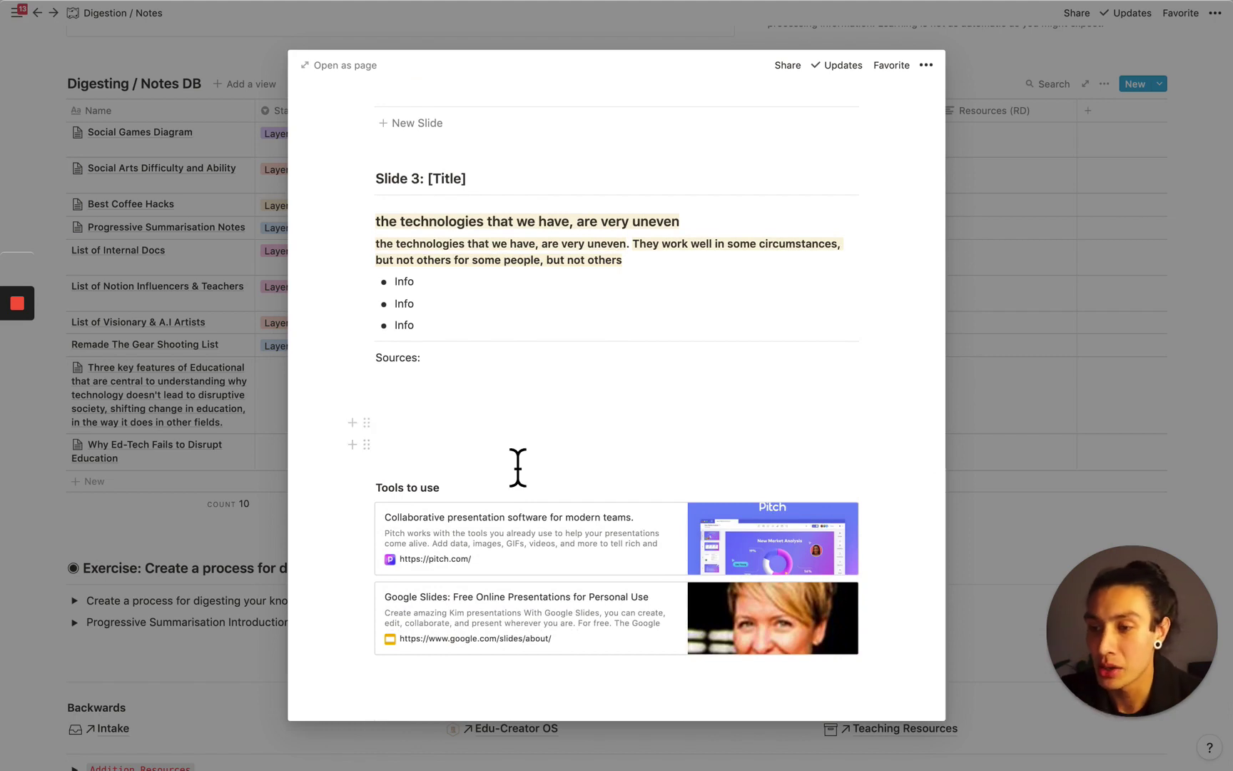
Step: Set Stage to Layer 4 - Mini Summary for the "Three key features" note and Layer 5 - Remixed for "Why Ed-Tech Fails to Disrupt Education"
scroll(518, 464, "up", 10)
left_click(189, 540)
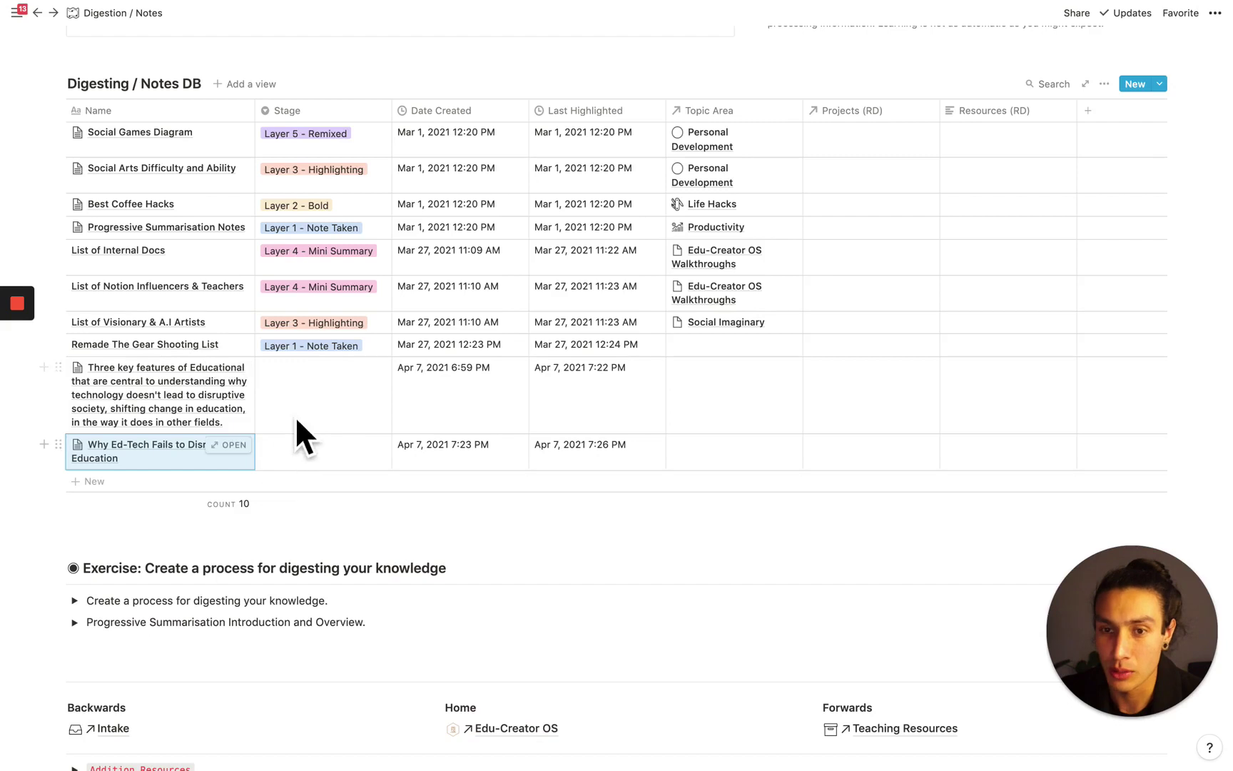
left_click(319, 399)
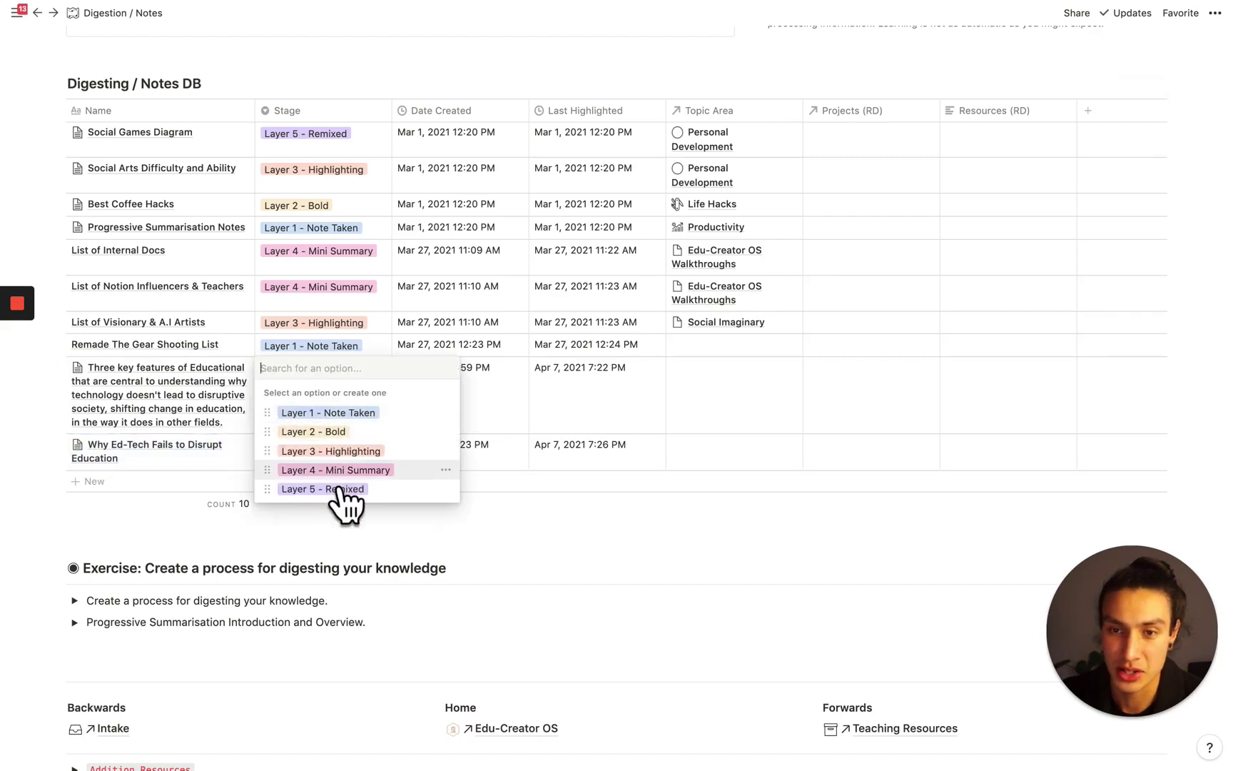
left_click(338, 471)
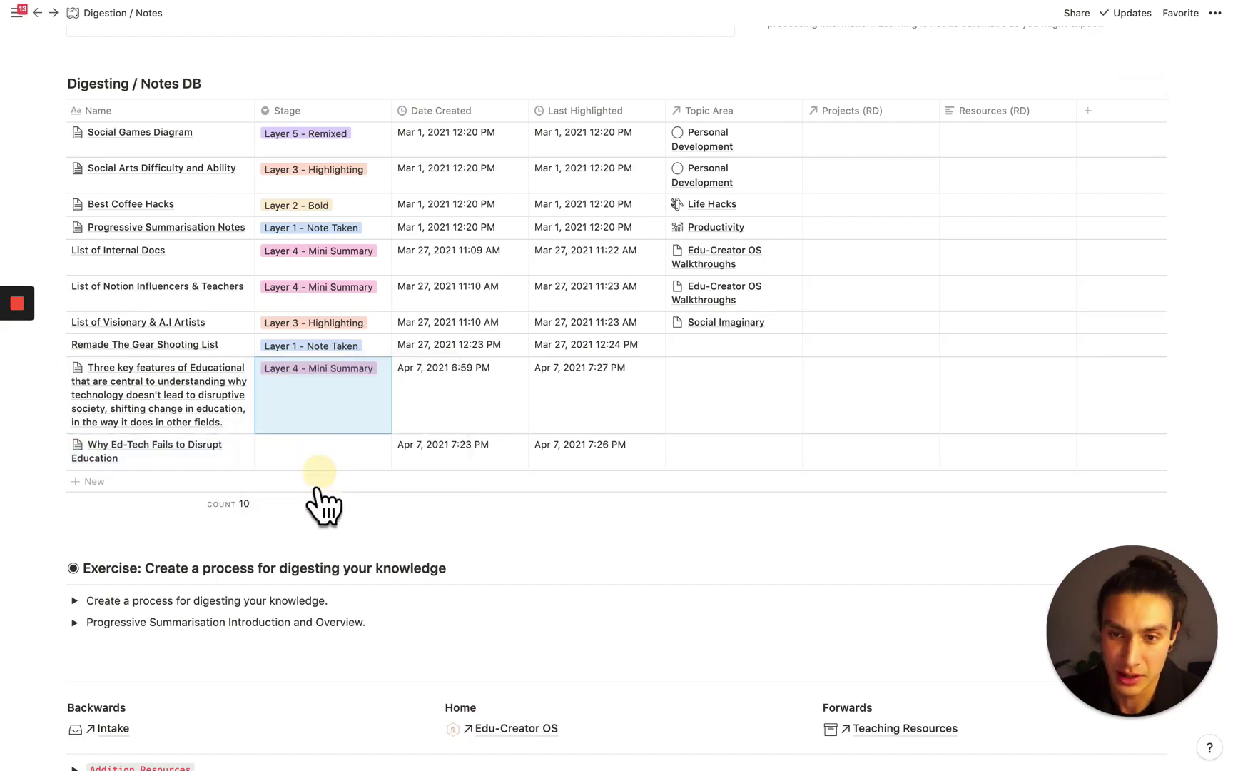
left_click(308, 464)
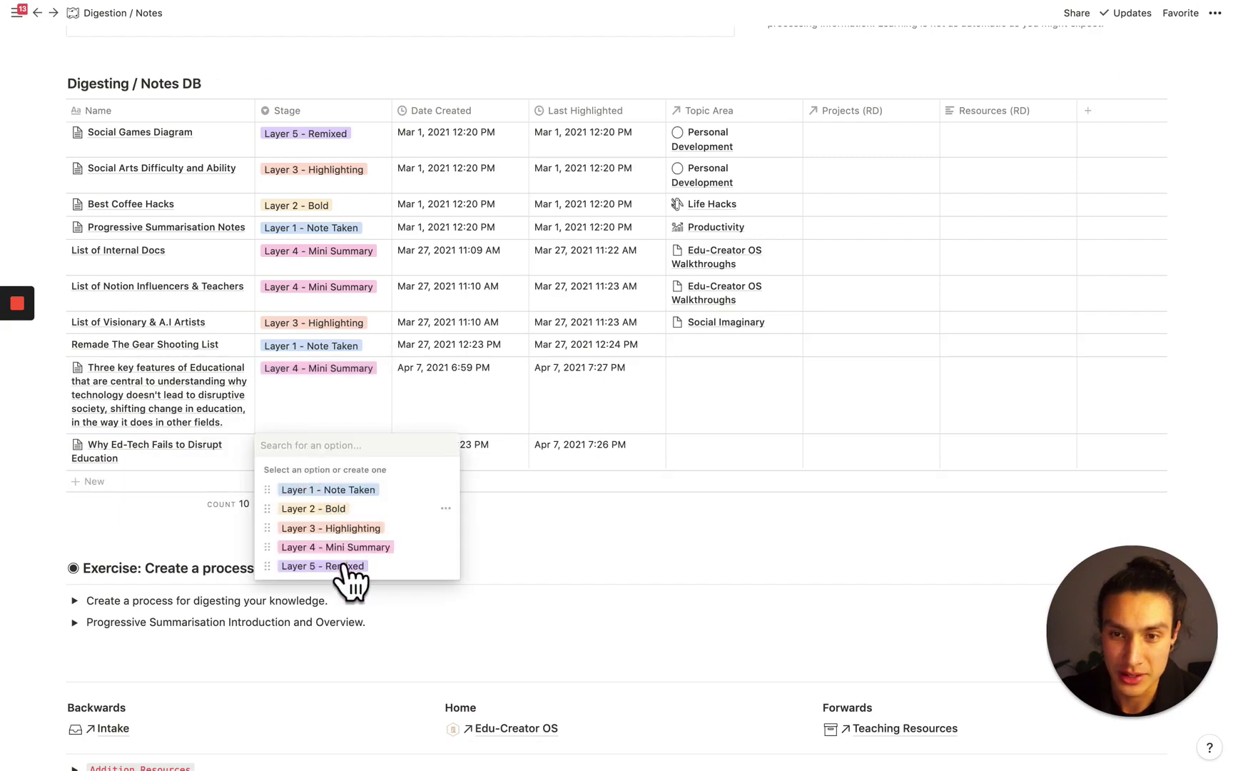
key("Return")
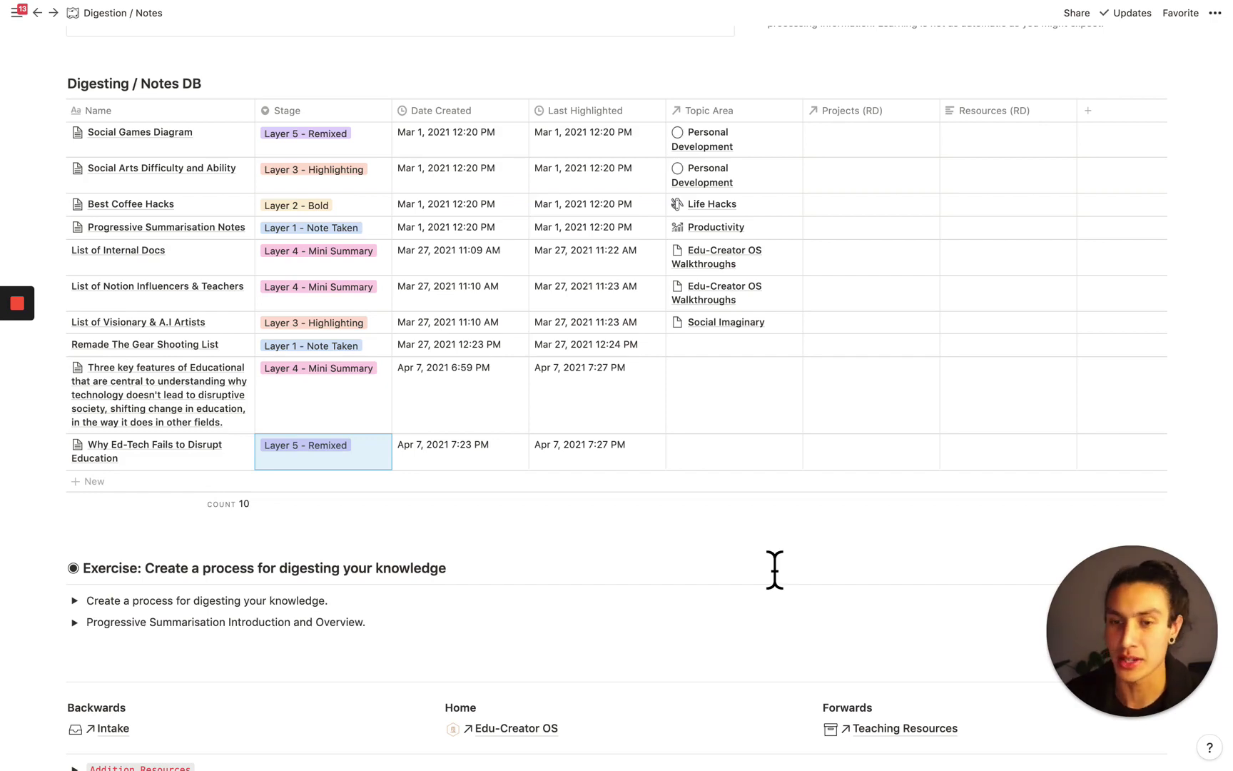
scroll(774, 569, "up", 10)
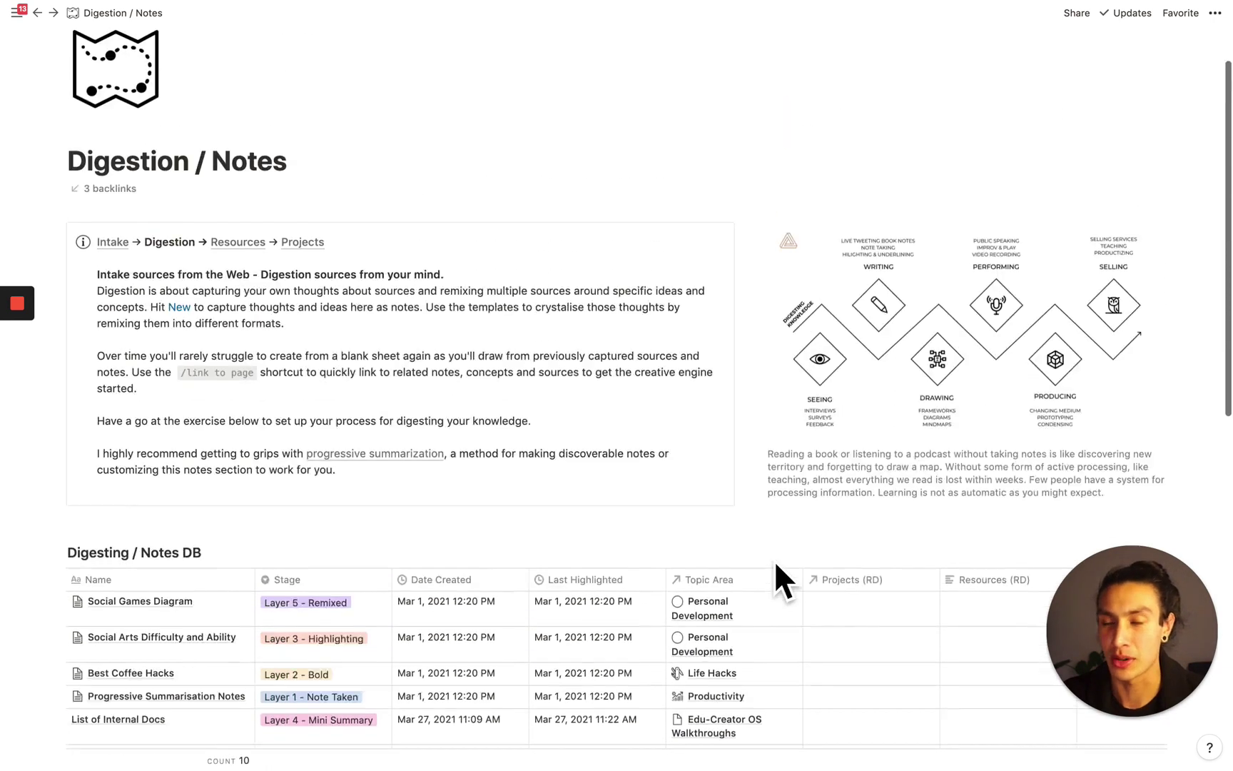
scroll(775, 568, "up", 2)
scroll(775, 569, "down", 2)
scroll(775, 569, "up", 1)
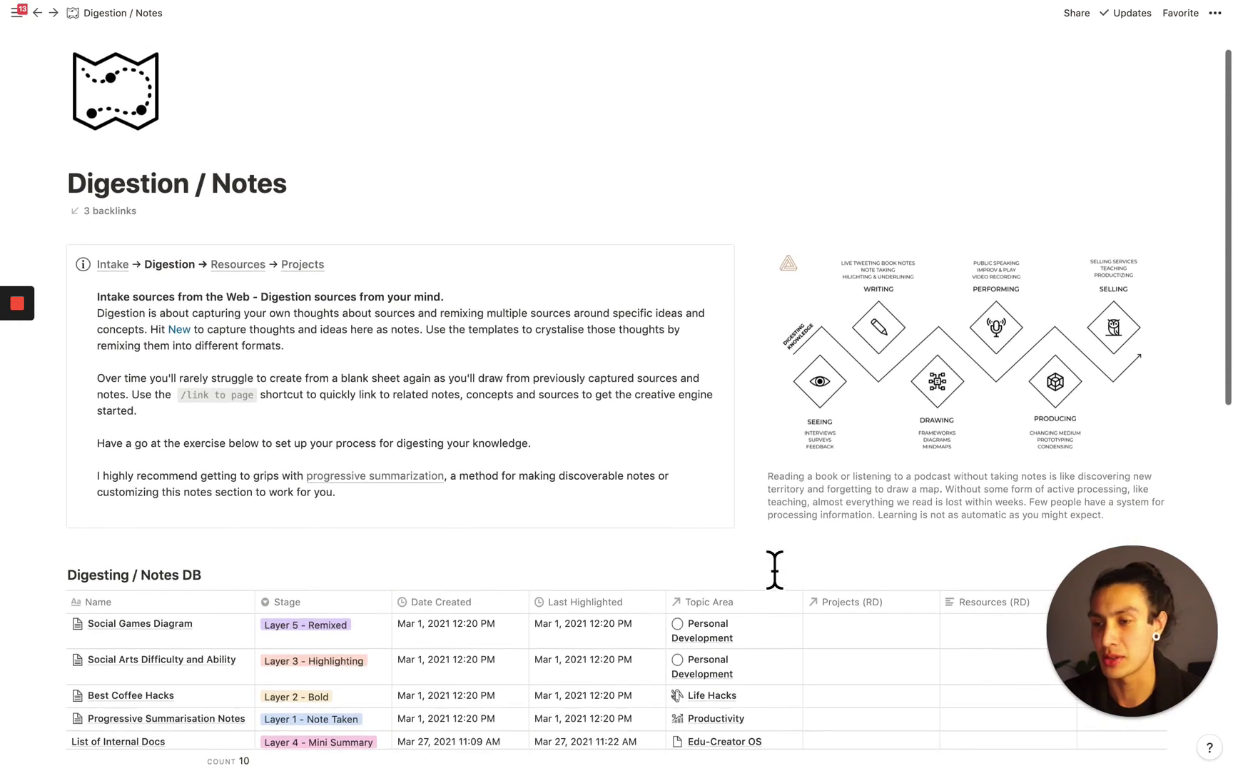
scroll(775, 569, "down", 1)
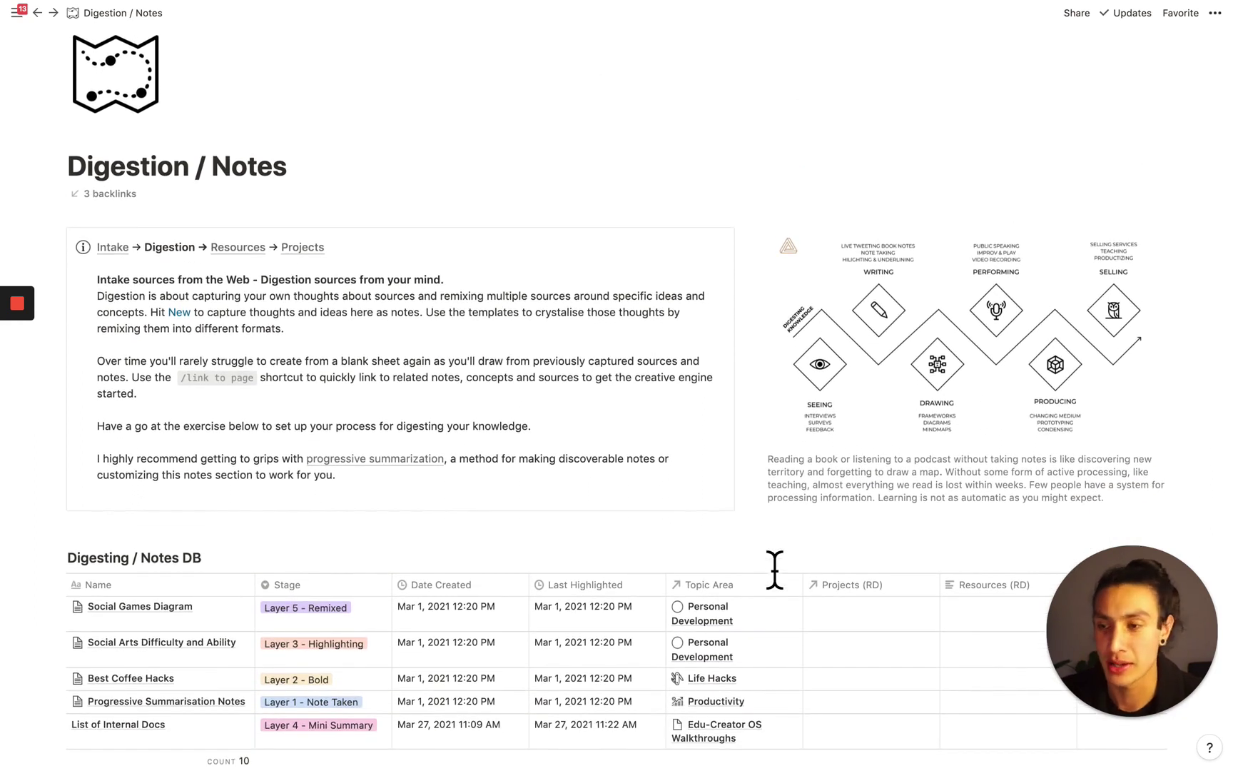